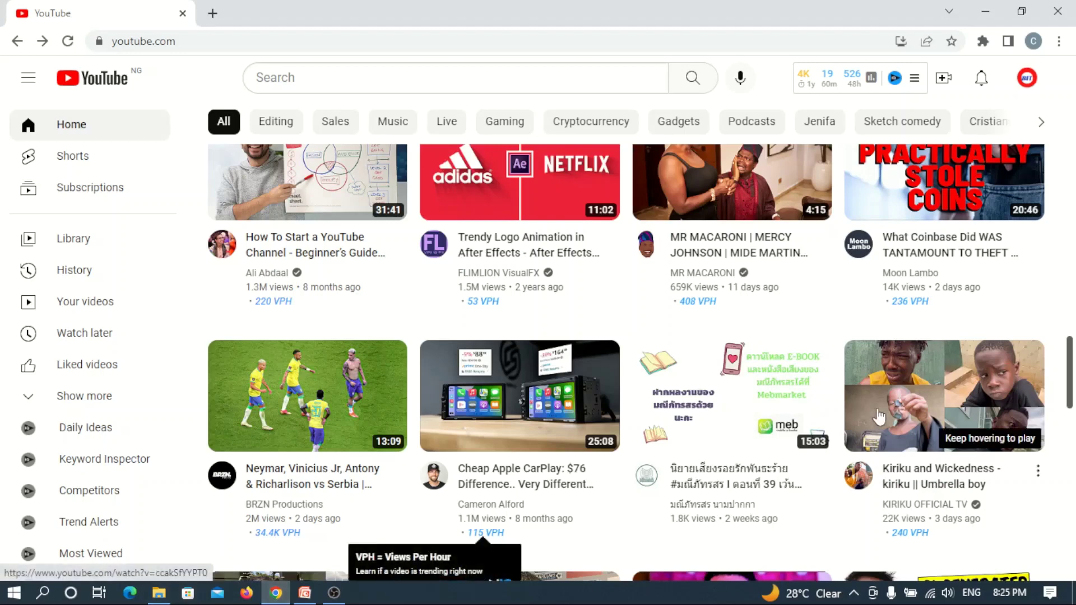
# - Open invideo.io in a new browser tab
pyautogui.moveTo(1073, 367); pyautogui.dragTo(1073, 218)
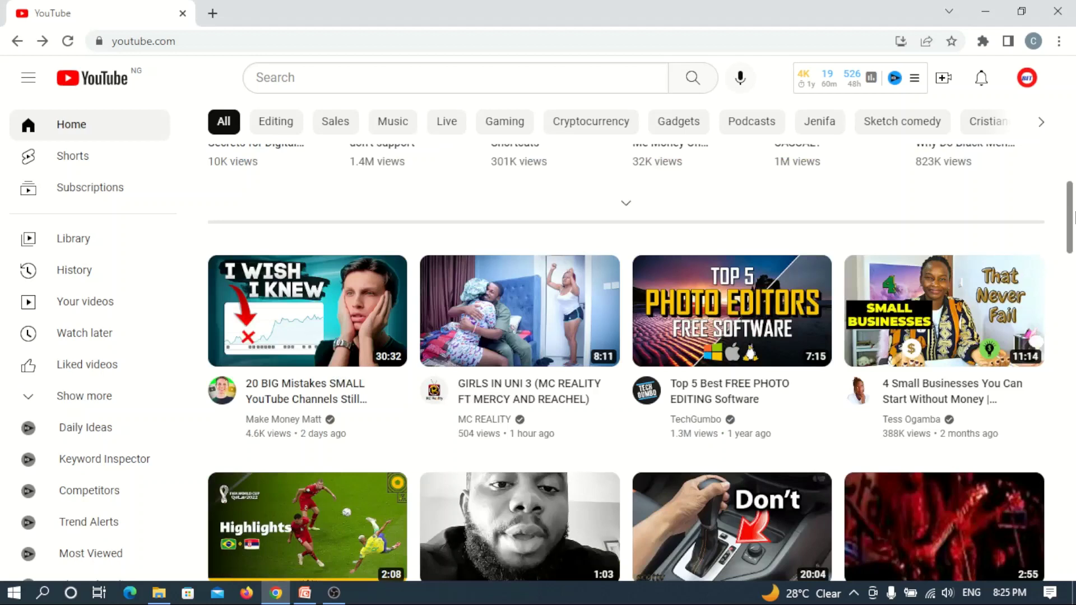
pyautogui.click(211, 13)
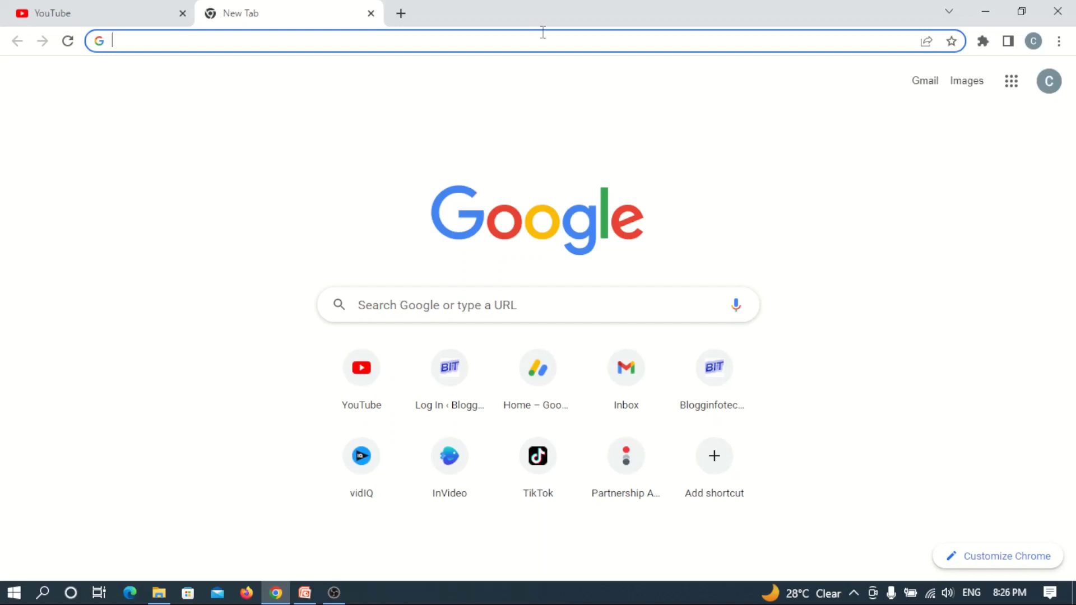
pyautogui.click(497, 42)
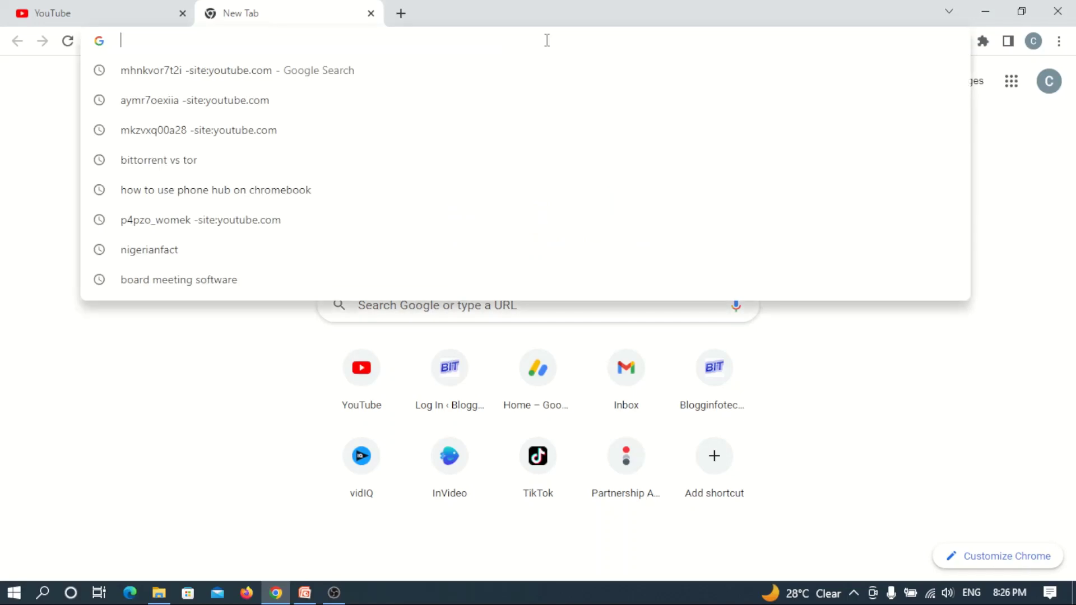
pyautogui.write('inv')
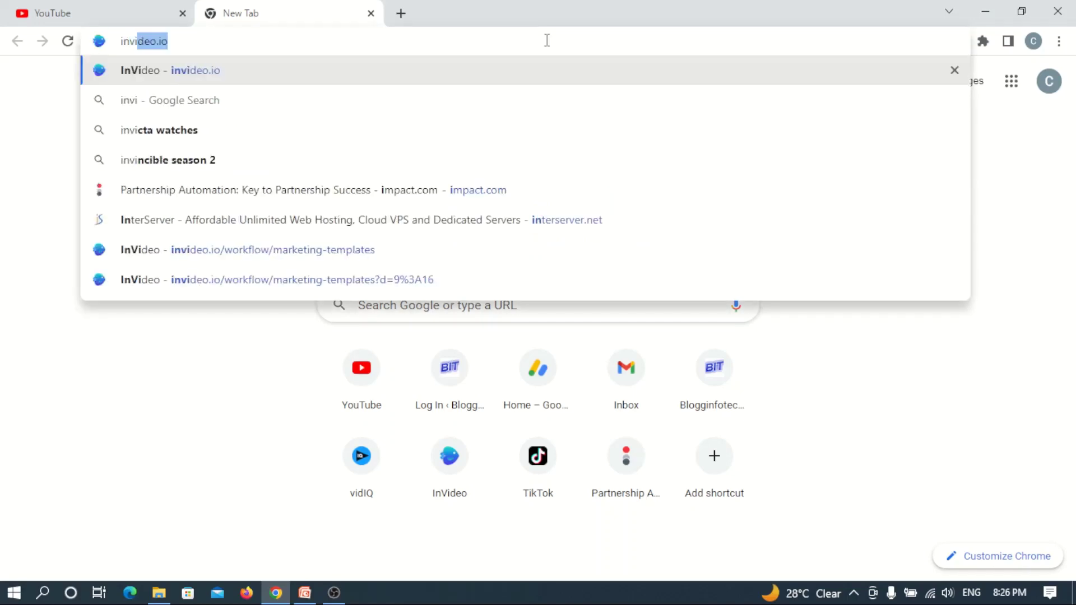
pyautogui.write('i')
pyautogui.press('Return')
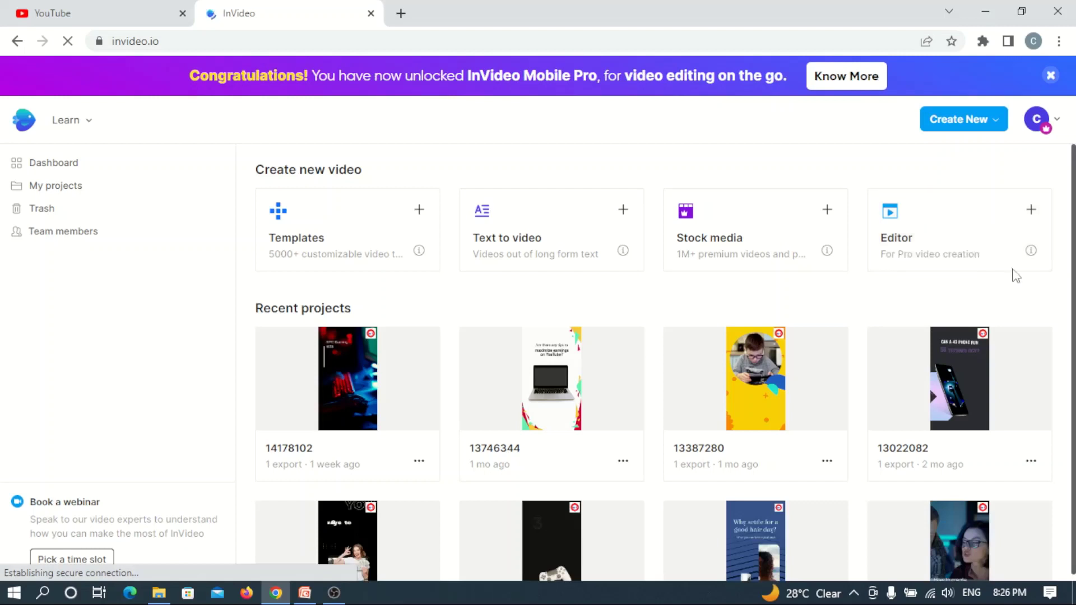
# - Open the account's Subscription Plan page and examine the account holder and current plan details
pyautogui.hotkey('ctrl', 'a')
pyautogui.click(1074, 137)
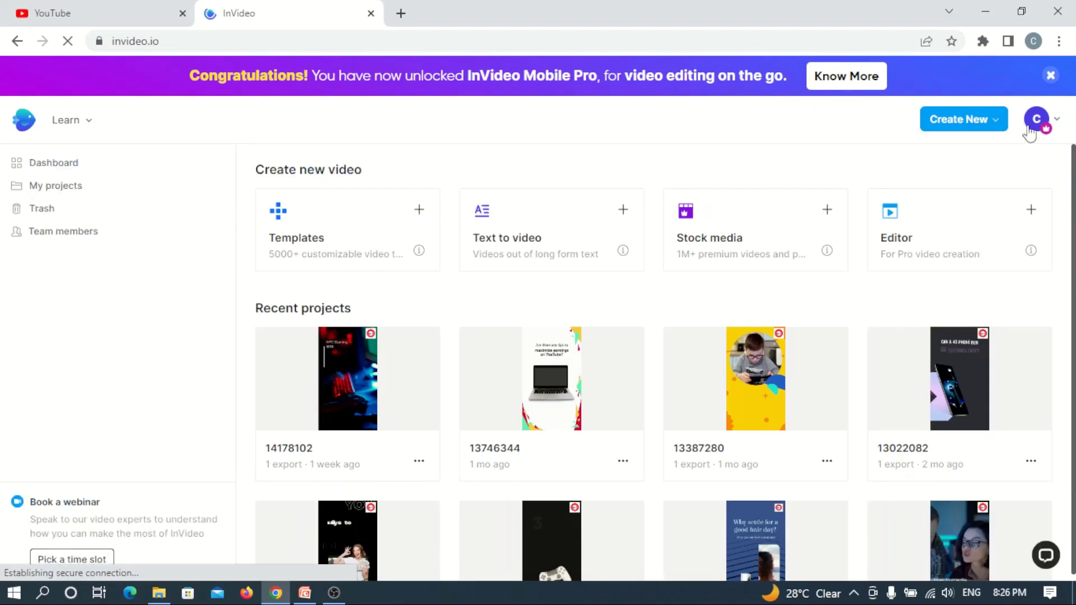
pyautogui.click(968, 126)
pyautogui.click(1037, 119)
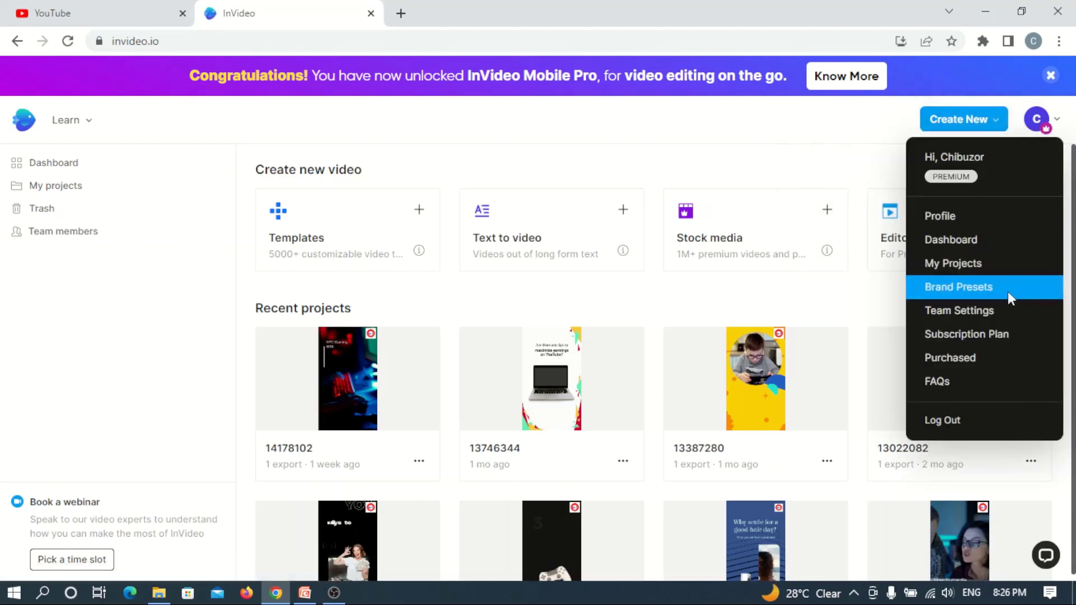
pyautogui.click(999, 334)
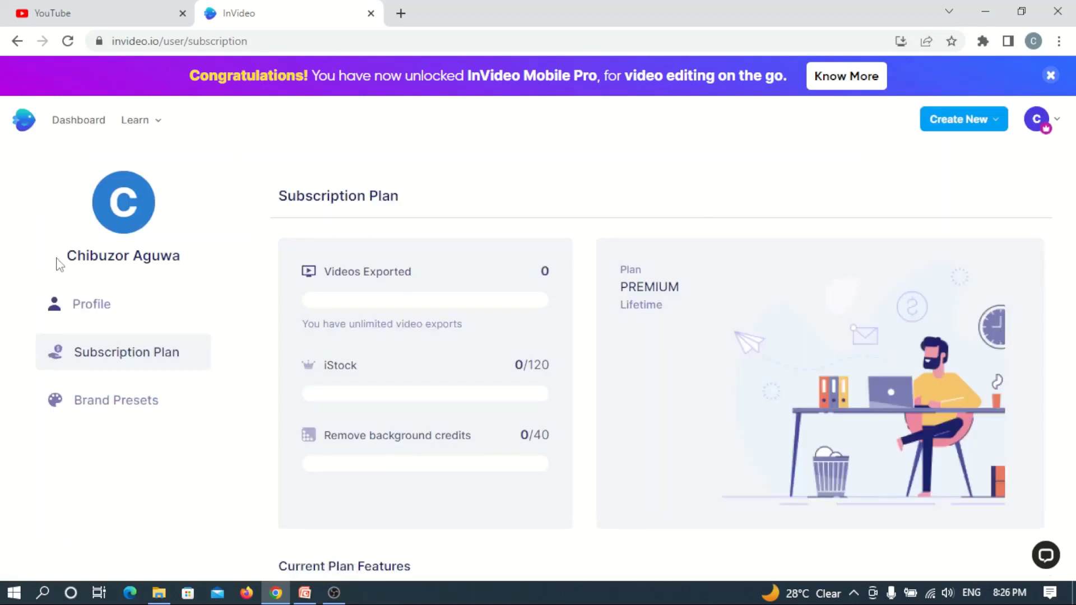
pyautogui.moveTo(59, 264); pyautogui.dragTo(238, 260)
pyautogui.click(216, 277)
pyautogui.moveTo(619, 272); pyautogui.dragTo(718, 333)
pyautogui.click(719, 333)
pyautogui.moveTo(621, 267); pyautogui.dragTo(686, 318)
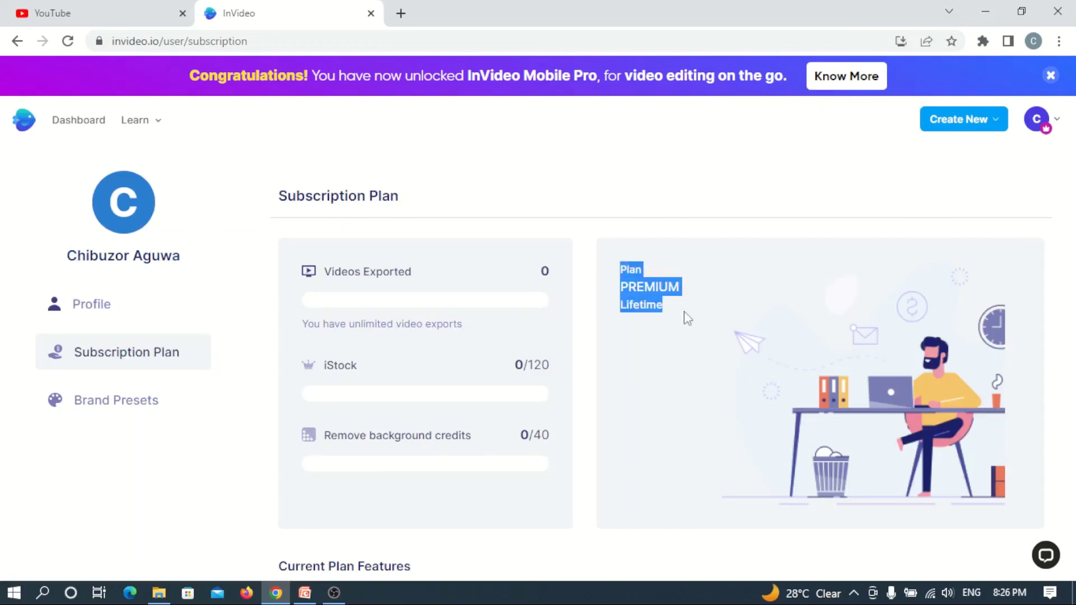
# - Return to the InVideo dashboard and open the Templates workflow for creating a new video
pyautogui.click(17, 41)
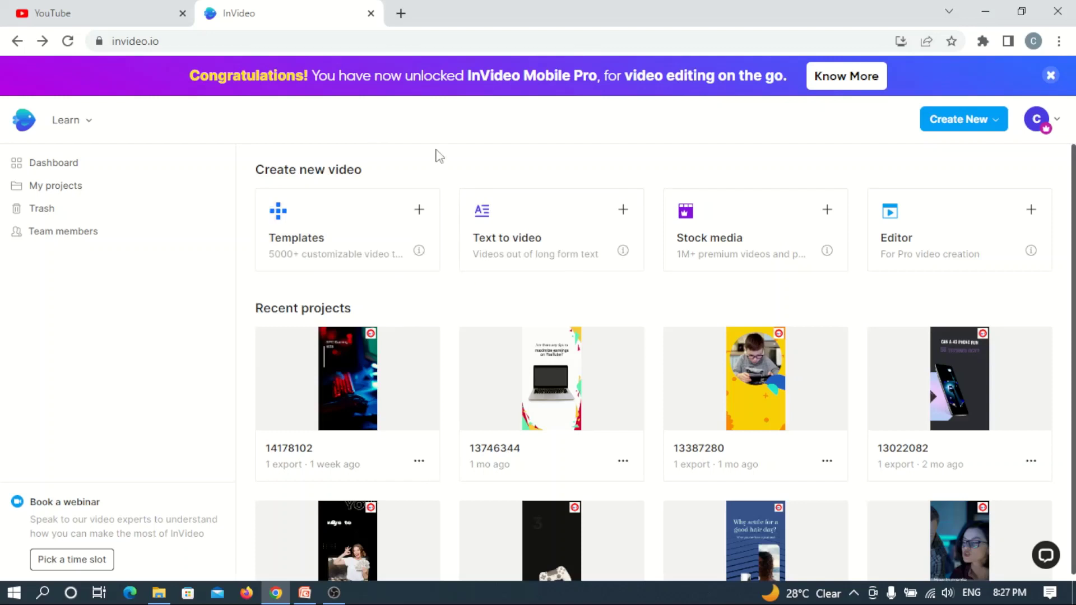
pyautogui.click(337, 238)
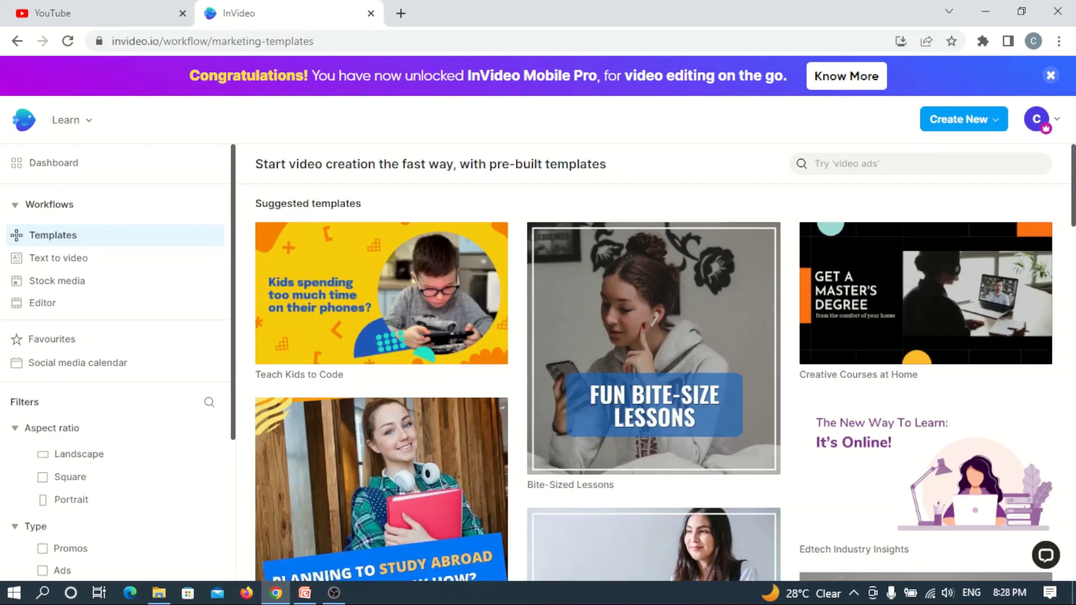
# - Browse the suggested templates down to the YouTube Shorts designs and return to the start of the list
pyautogui.scroll(-10, 653, 384)
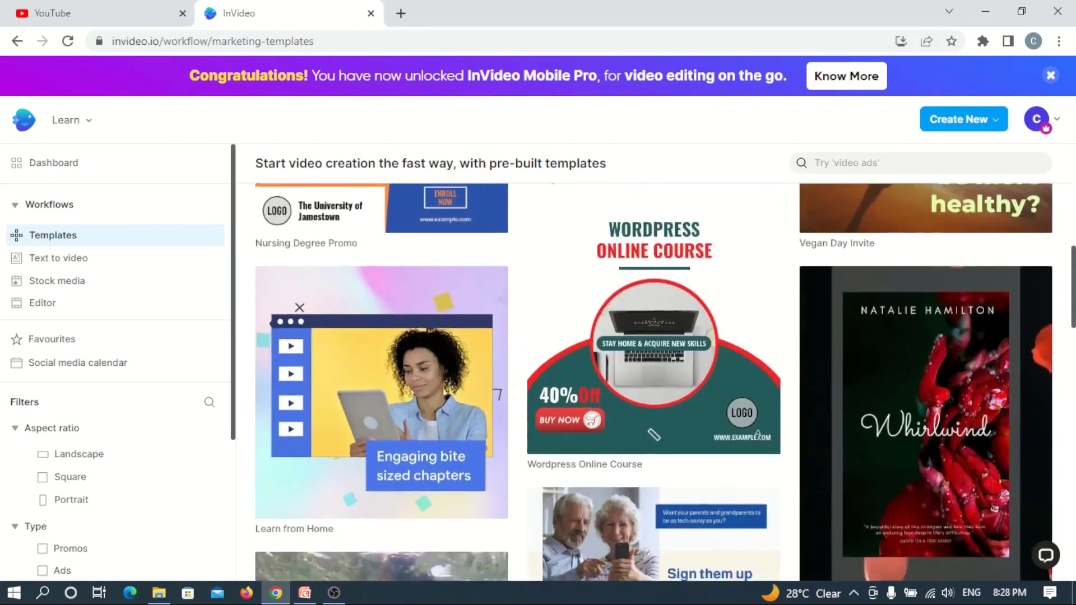
pyautogui.scroll(-12, 653, 383)
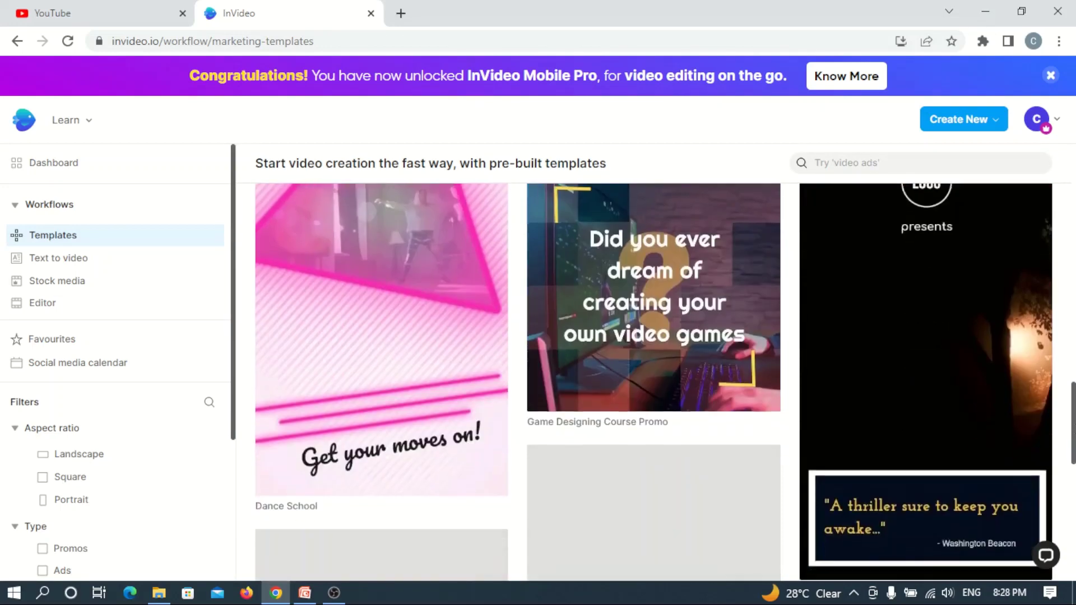
pyautogui.scroll(-5, 1074, 461)
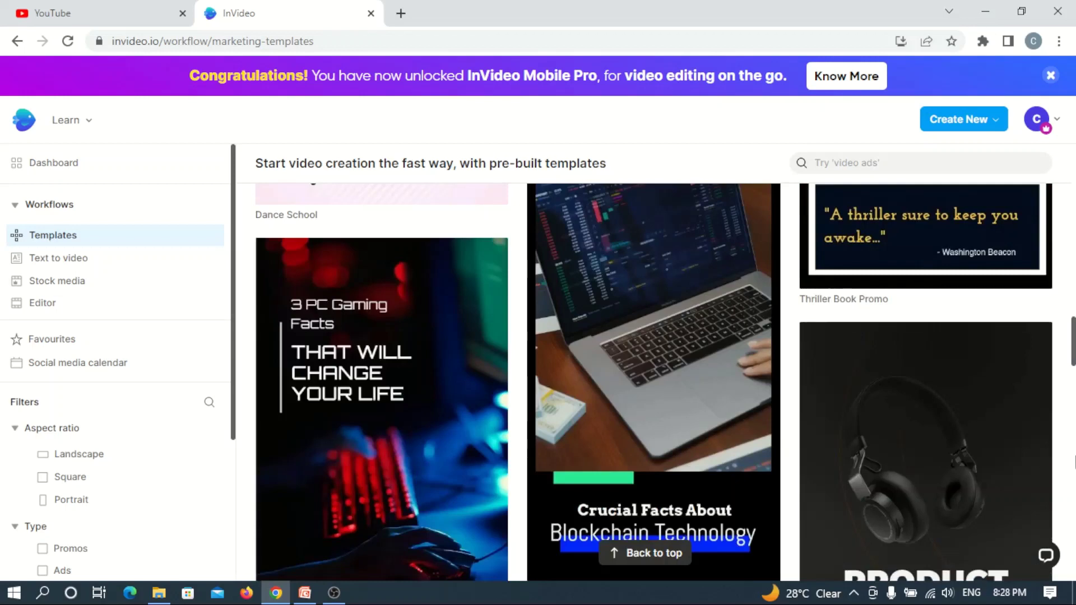
pyautogui.scroll(-2, 638, 229)
pyautogui.scroll(5, 638, 229)
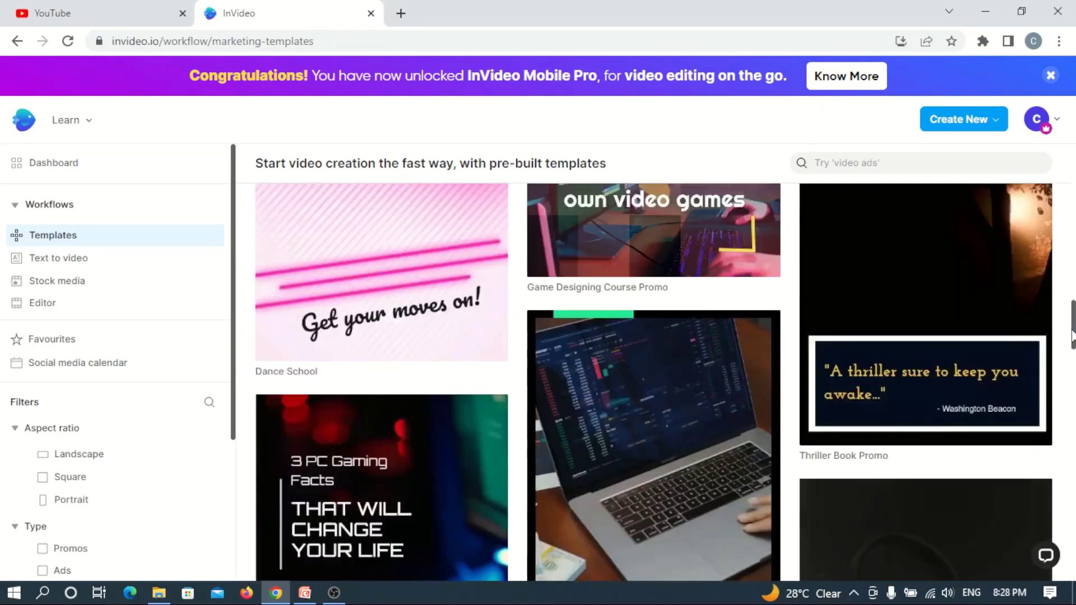
pyautogui.scroll(-3, 637, 229)
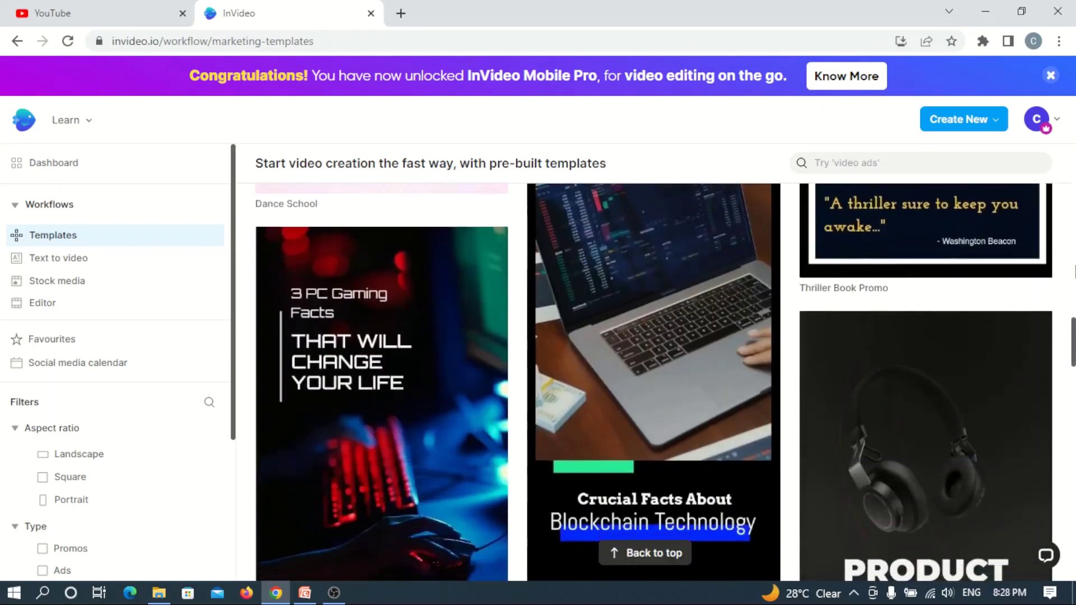
pyautogui.scroll(-2, 1074, 348)
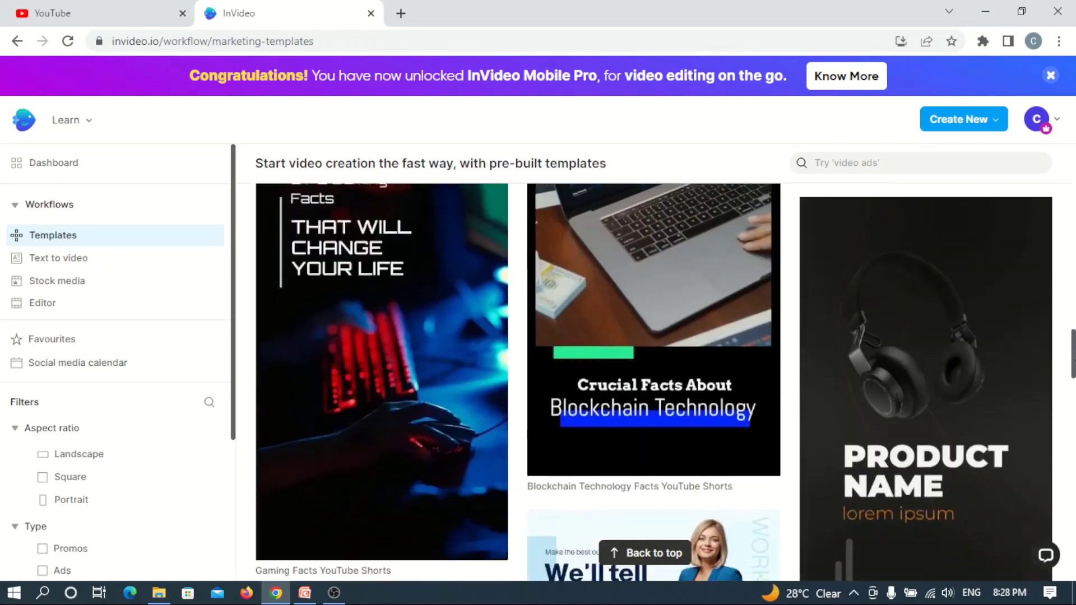
pyautogui.scroll(3, 1073, 352)
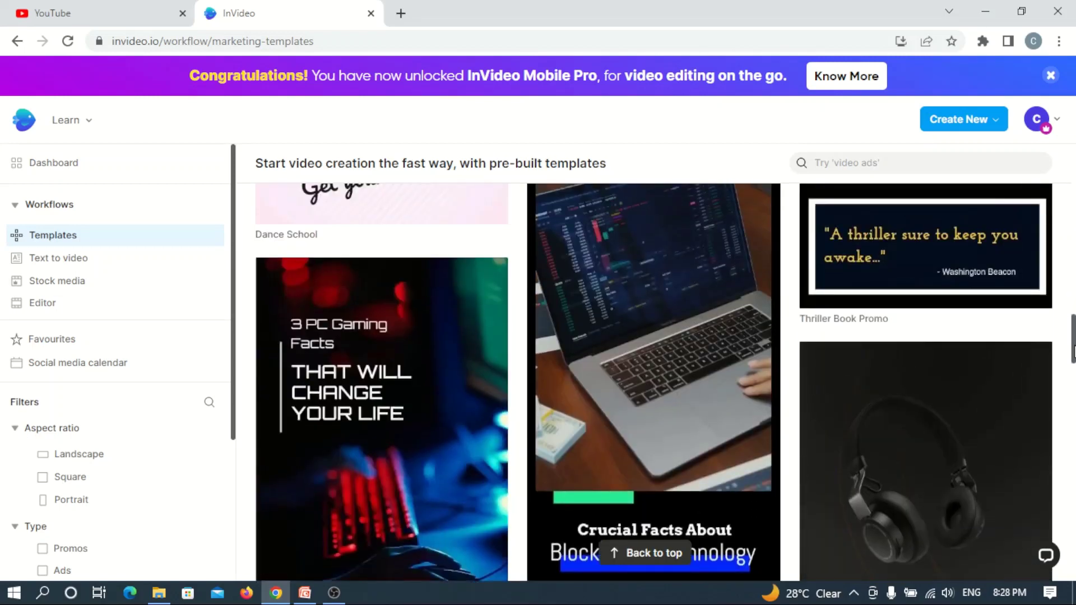
pyautogui.scroll(-1, 1074, 351)
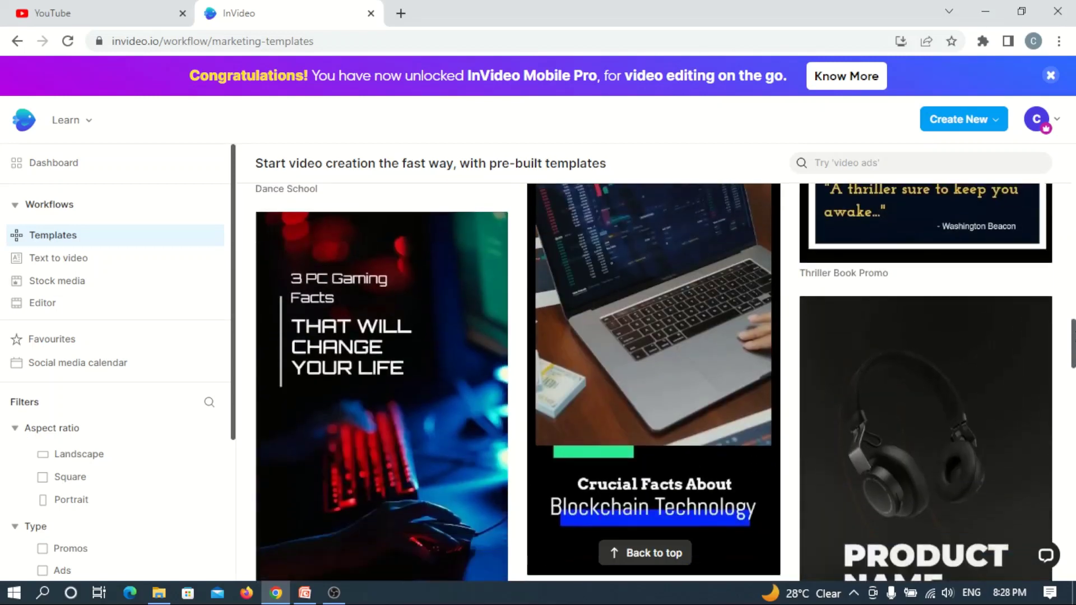
pyautogui.moveTo(1072, 348); pyautogui.dragTo(1071, 162)
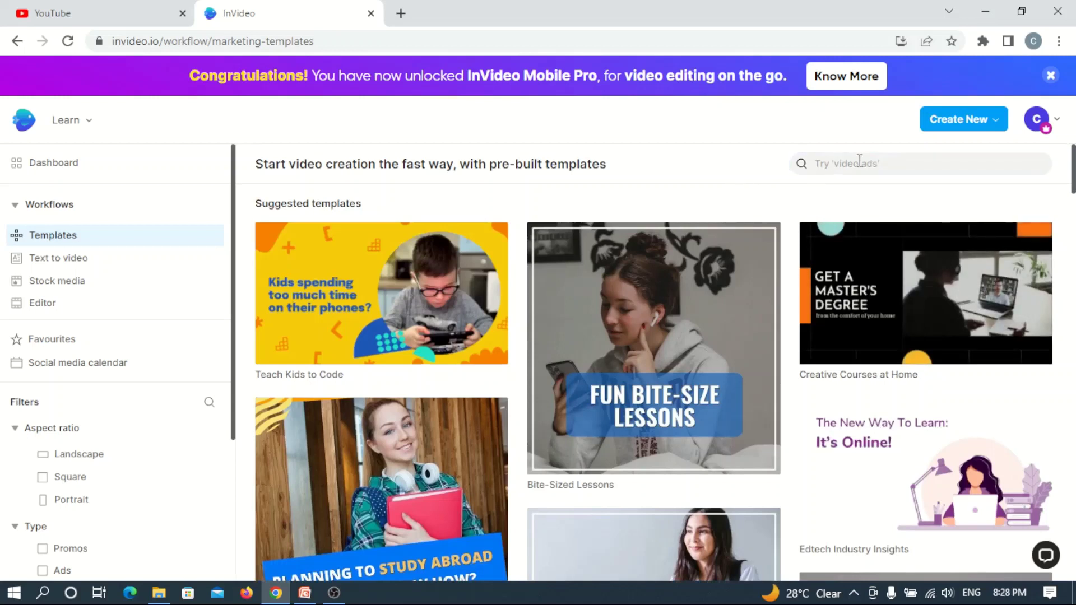
# - Find the Blockchain Technology Facts YouTube Shorts template among the suggestions and open its detail page
pyautogui.click(837, 163)
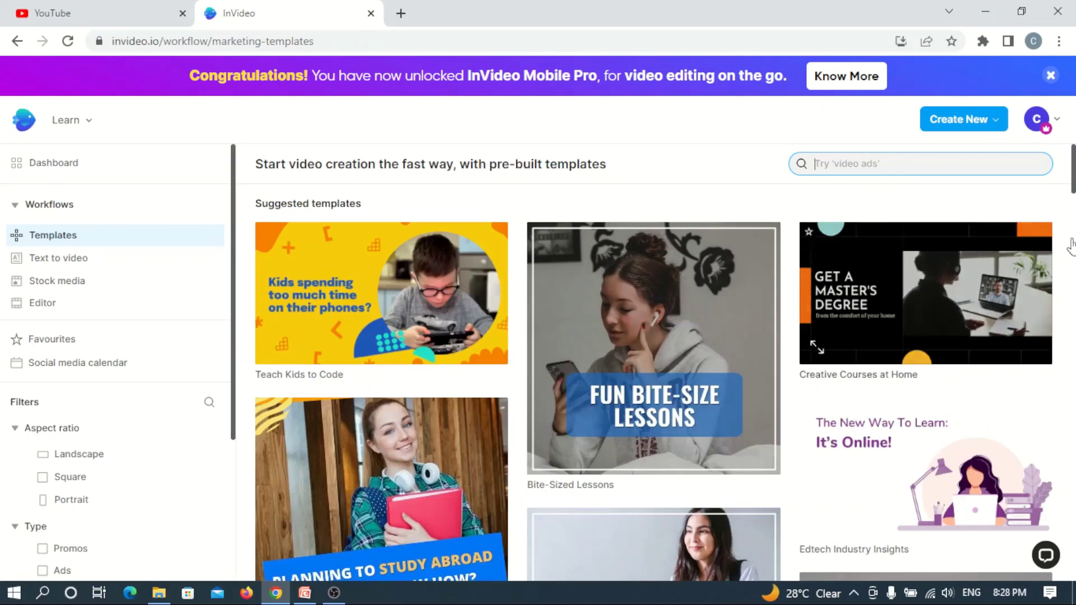
pyautogui.moveTo(1072, 171); pyautogui.dragTo(1073, 343)
pyautogui.moveTo(1073, 353)
pyautogui.mouseDown()
pyautogui.moveTo(1073, 330)
pyautogui.moveTo(1073, 340)
pyautogui.mouseUp()
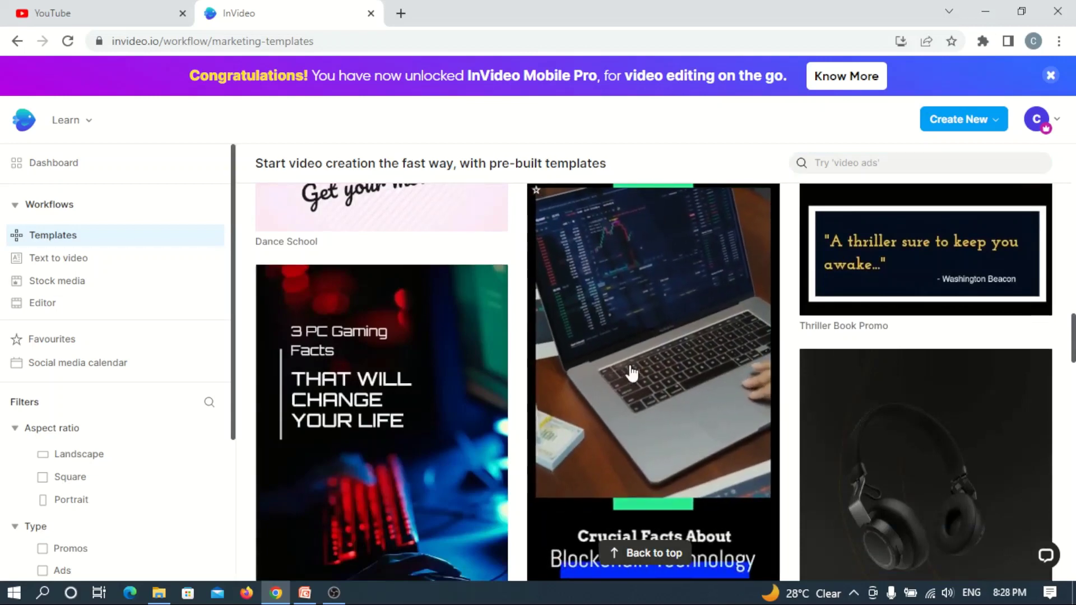
pyautogui.click(632, 373)
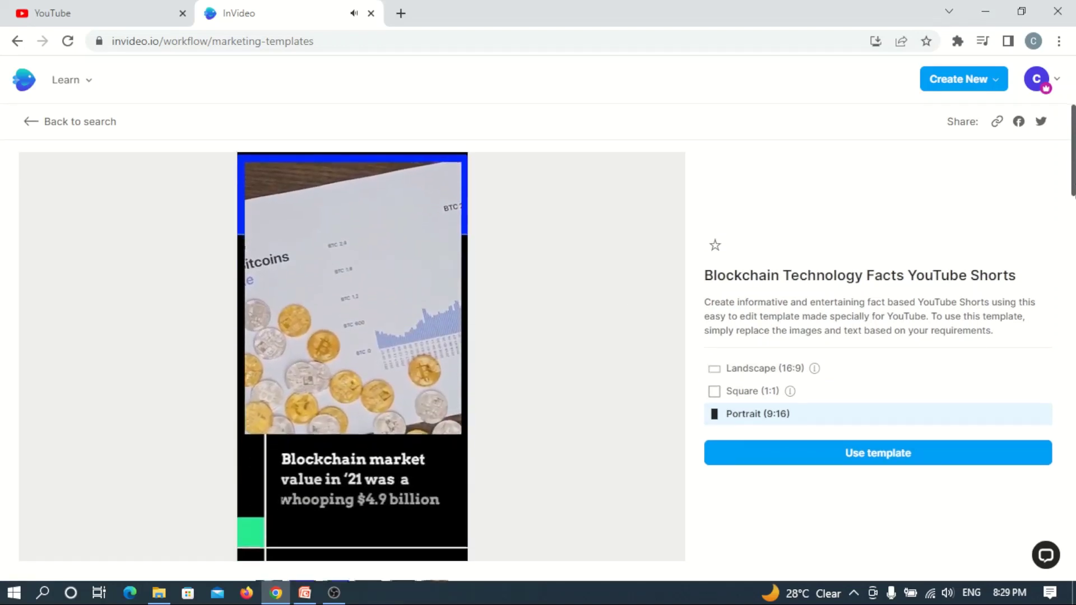
# - Watch the template's preview video, pause it, and review the scene thumbnails and aspect ratio options
pyautogui.scroll(-1, 538, 337)
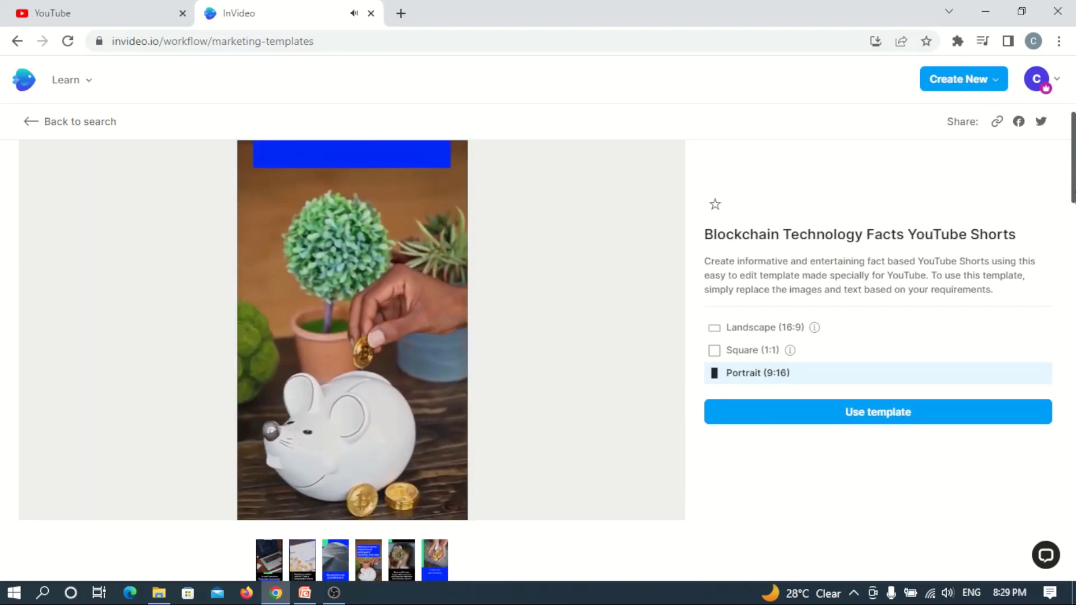
pyautogui.moveTo(349, 479)
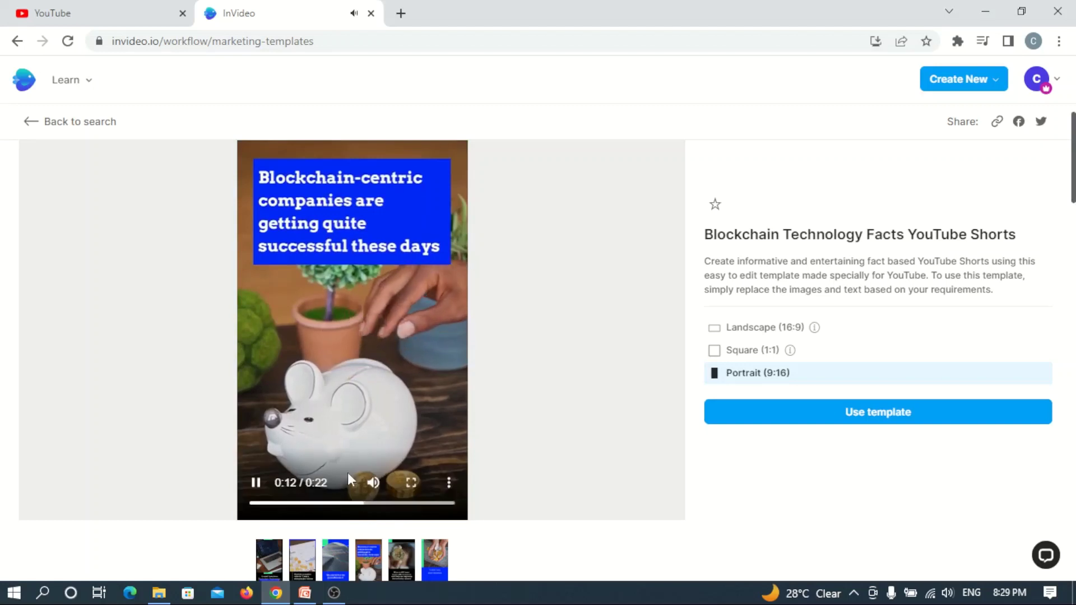
pyautogui.click(256, 485)
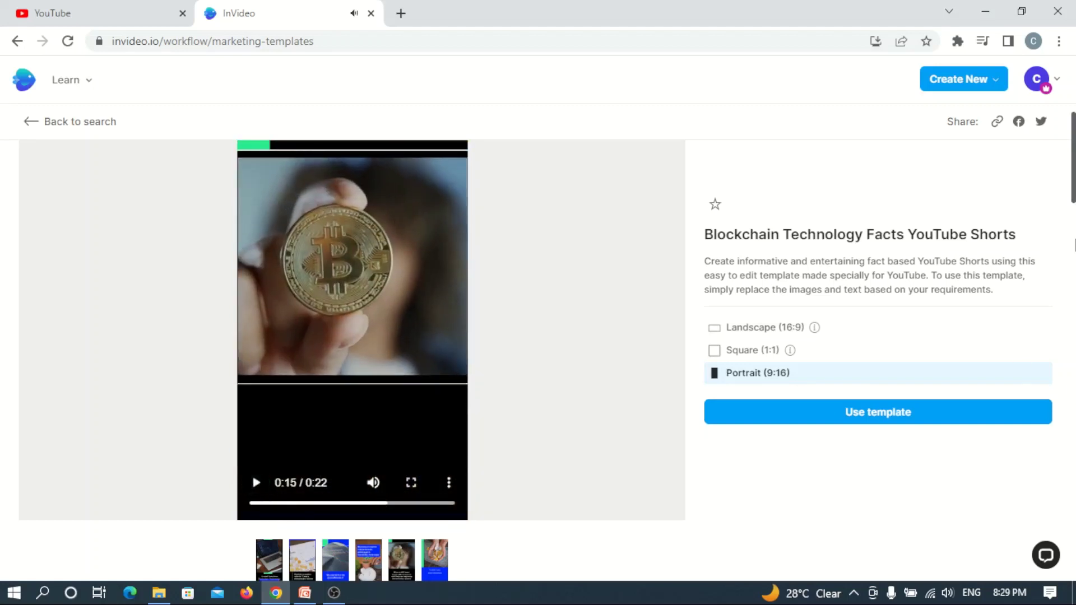
pyautogui.scroll(1, 1073, 156)
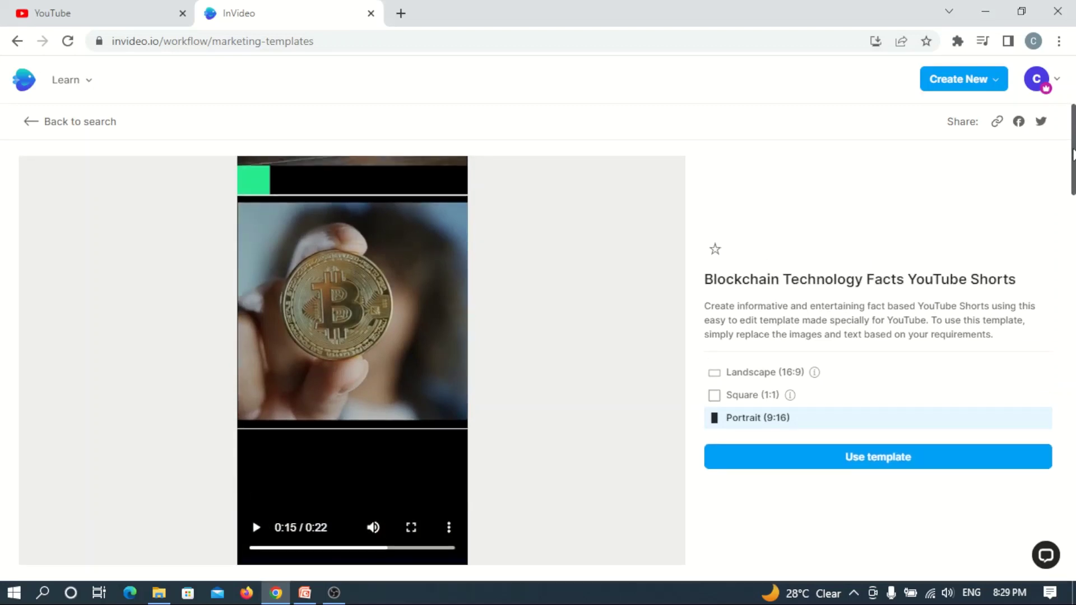
pyautogui.scroll(-2, 1073, 156)
pyautogui.scroll(1, 1073, 155)
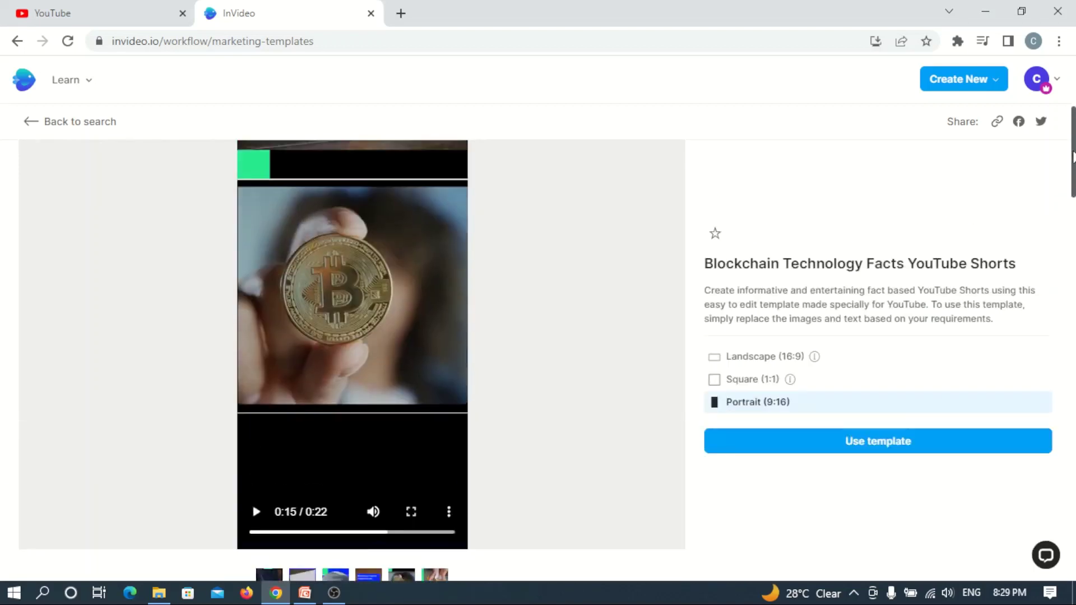
pyautogui.scroll(-1, 1073, 155)
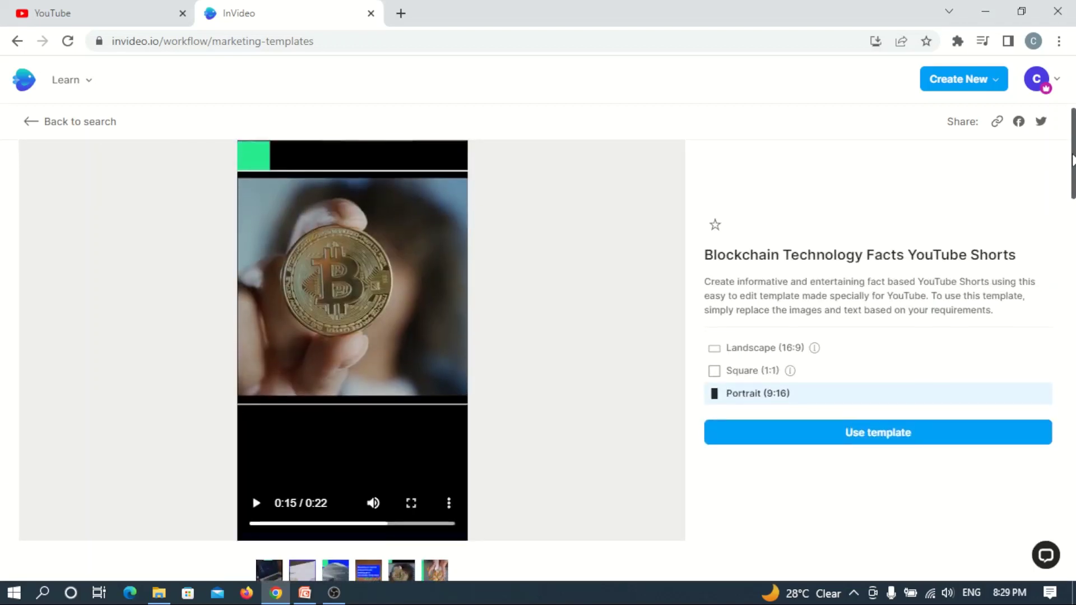
# - Start a new project from the Blockchain Technology Facts YouTube Shorts template in Portrait (9:16) format
pyautogui.moveTo(703, 250); pyautogui.dragTo(1031, 263)
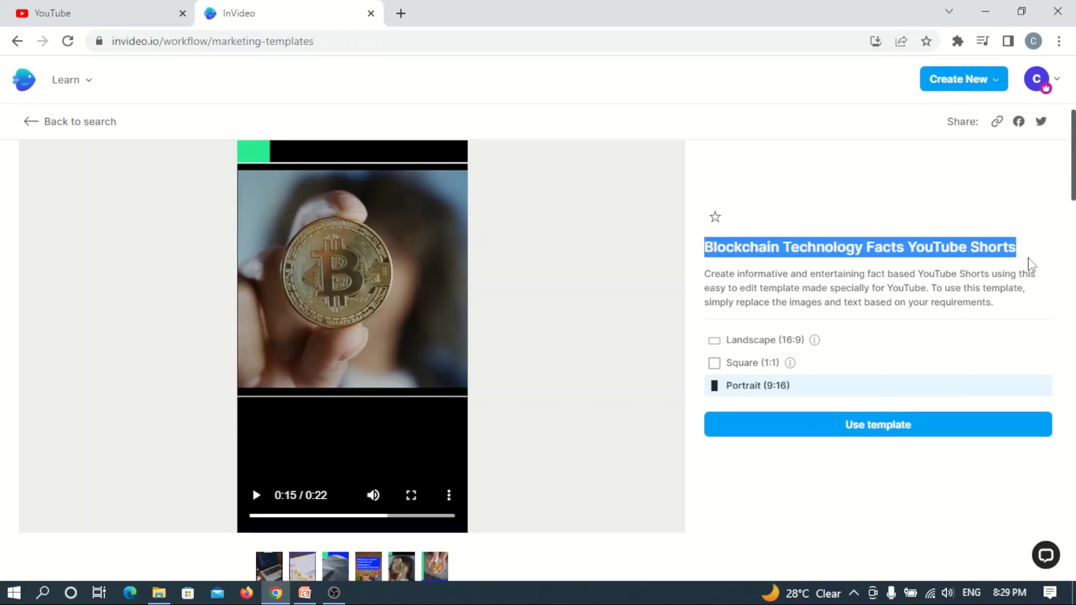
pyautogui.click(1053, 269)
pyautogui.scroll(-2, 872, 303)
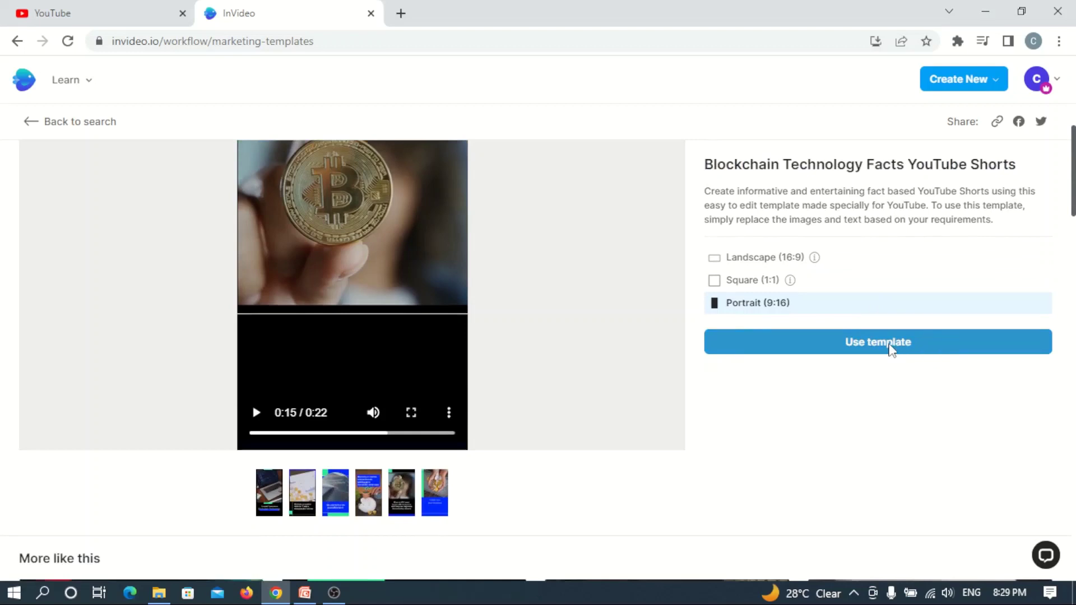
pyautogui.click(891, 349)
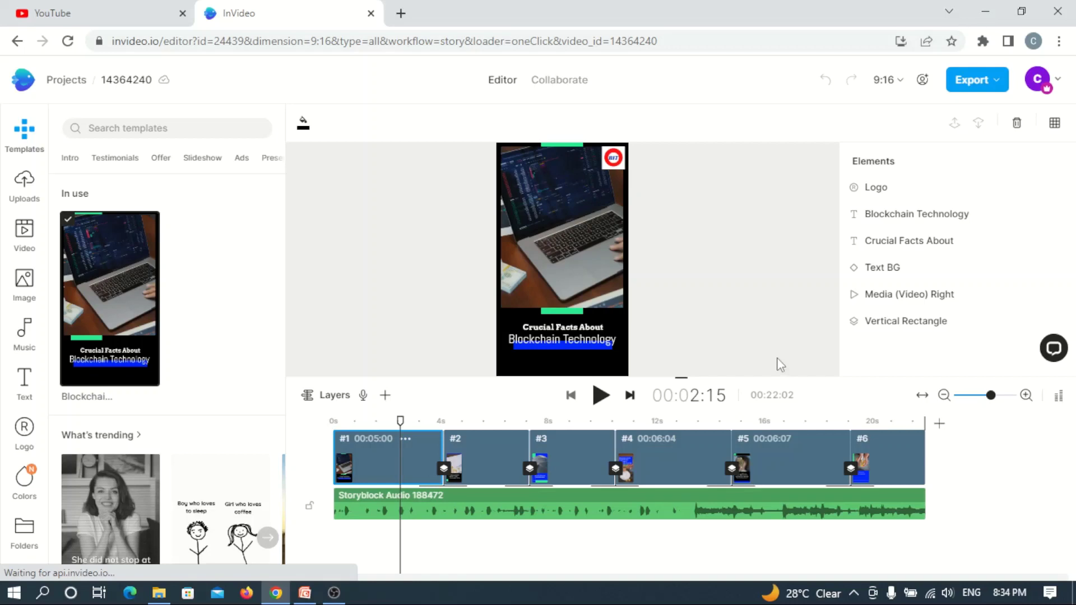
# - Play the project's opening scenes, pause during scene #3, and return the playhead to the timeline's start
pyautogui.click(600, 396)
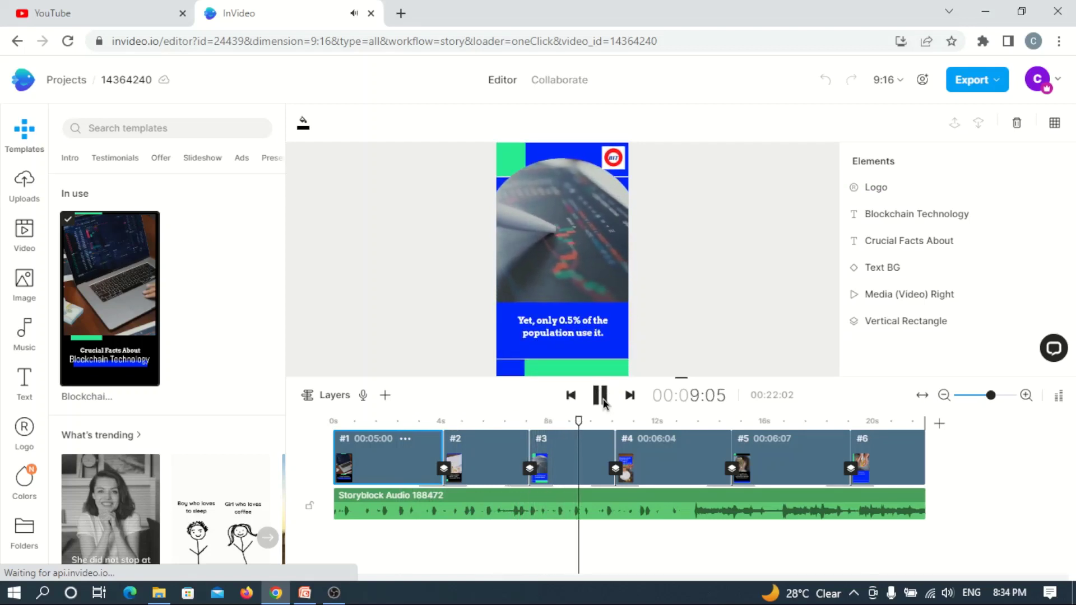
pyautogui.click(602, 399)
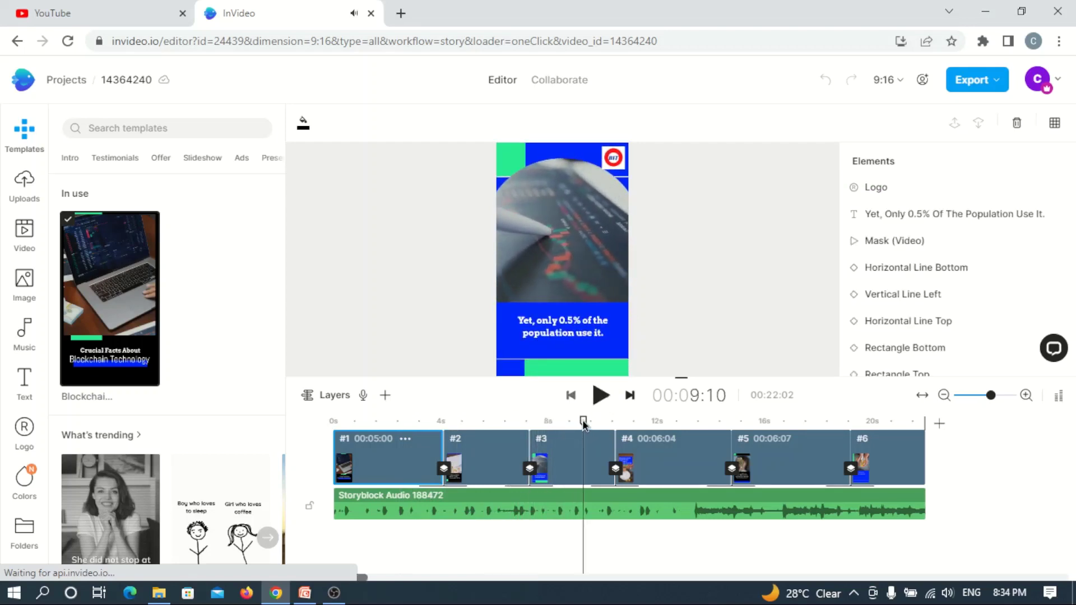
pyautogui.moveTo(583, 421); pyautogui.dragTo(315, 424)
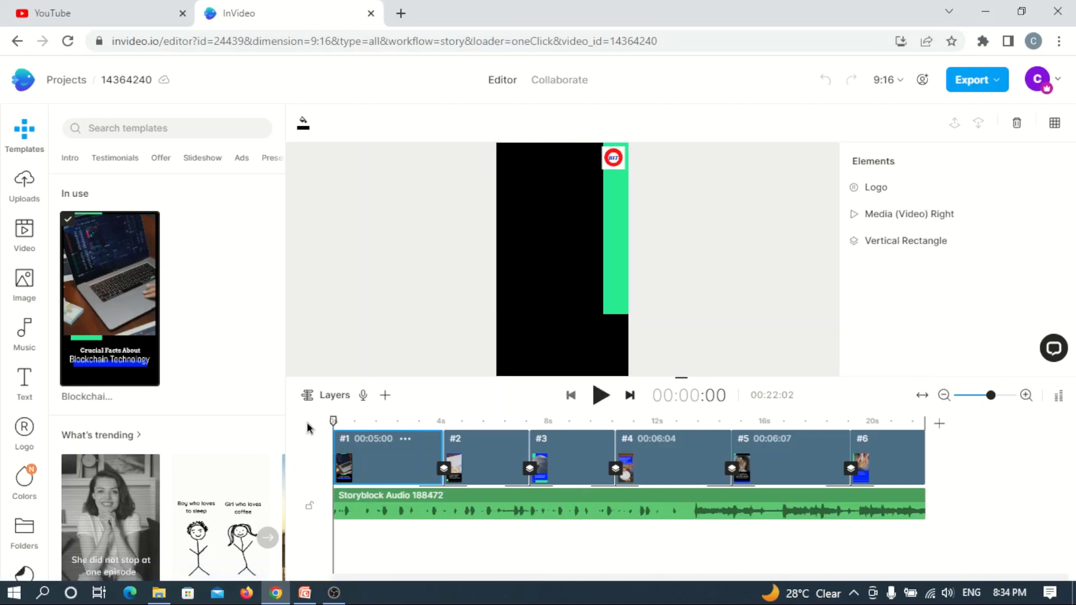
# - Delete the Storyblock Audio 188472 background music track from the timeline
pyautogui.rightClick(617, 516)
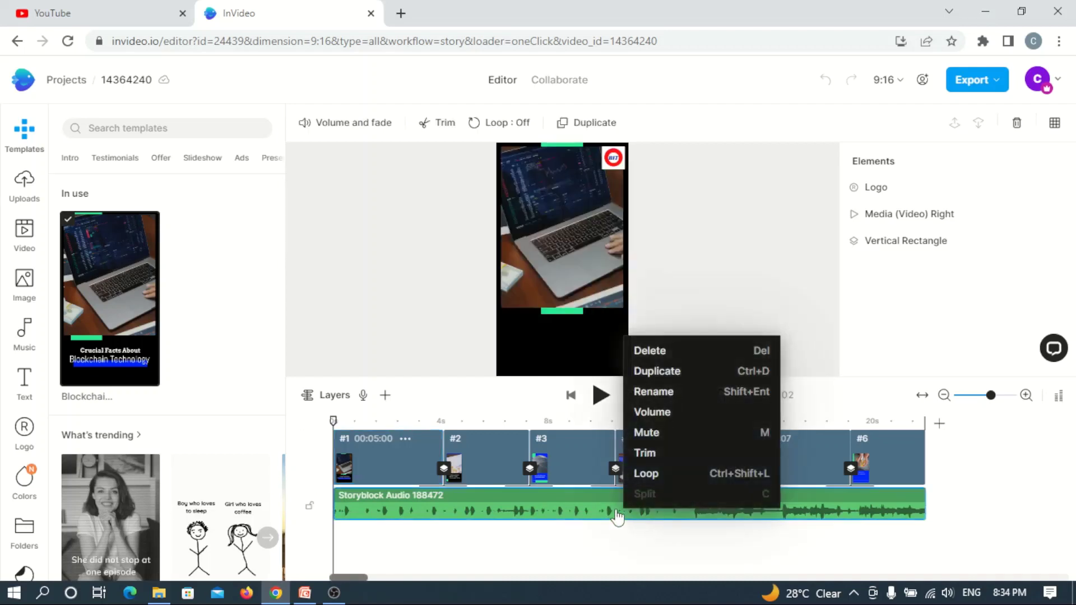
pyautogui.click(587, 540)
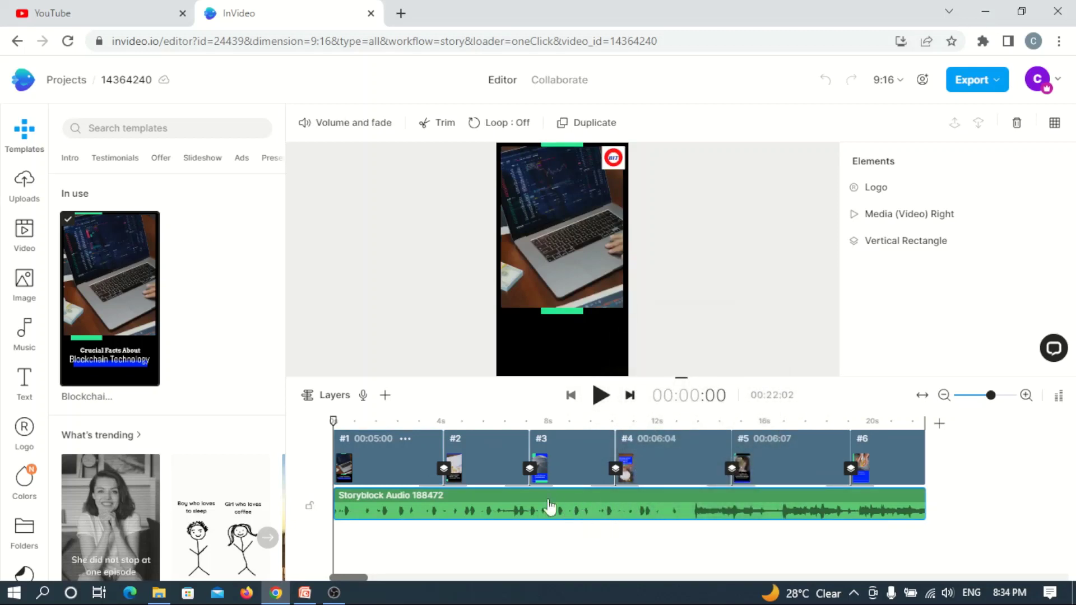
pyautogui.rightClick(631, 511)
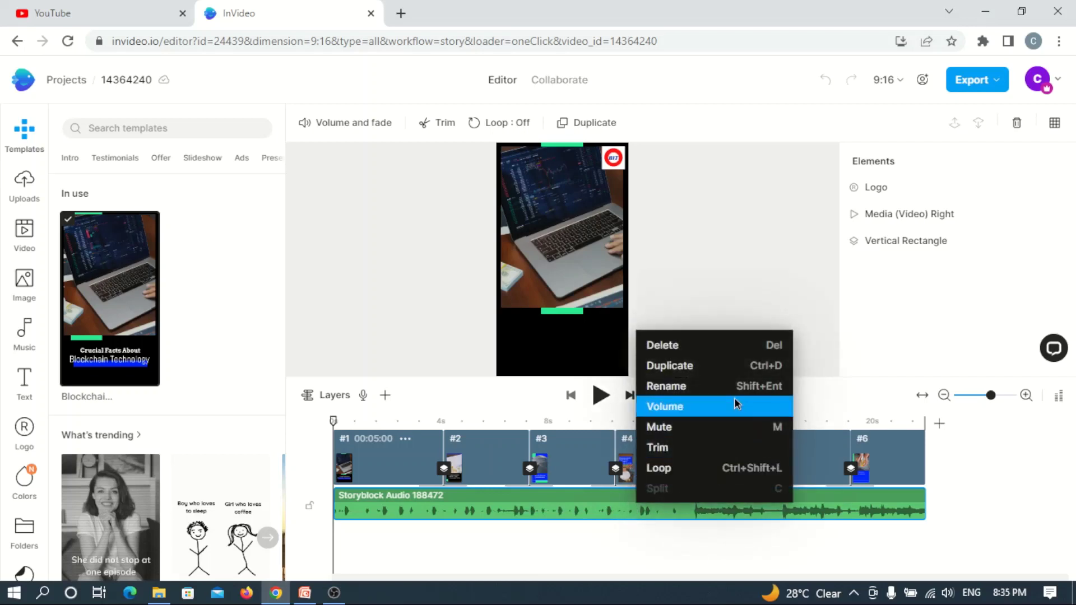
pyautogui.click(708, 352)
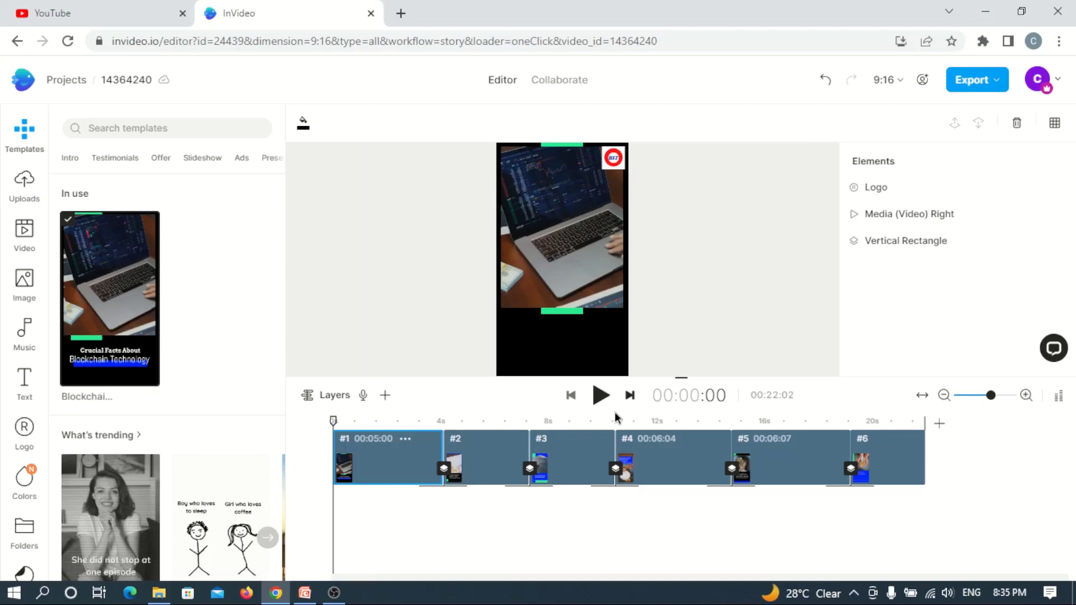
# - Play the start of scene #1, pause once its title text appears, and move the playhead to 00:01:07
pyautogui.click(600, 396)
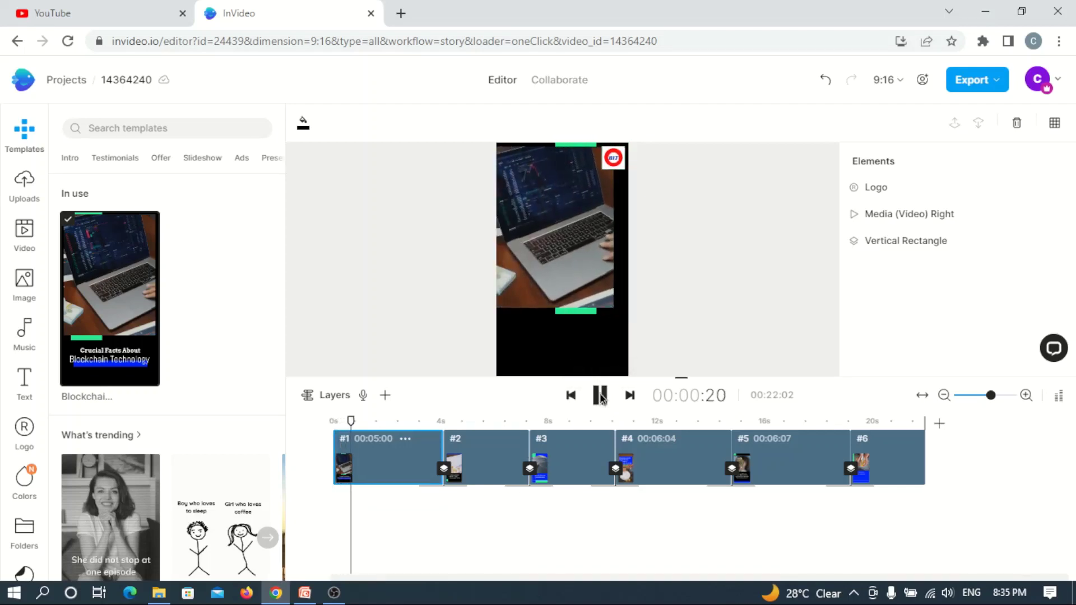
pyautogui.click(600, 396)
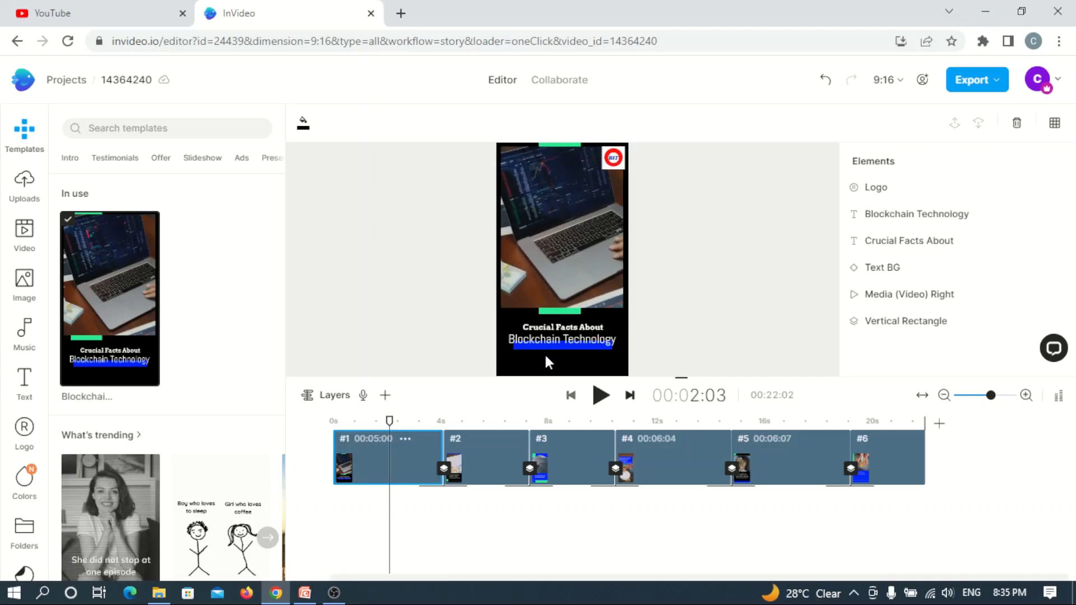
pyautogui.click(386, 419)
pyautogui.click(381, 420)
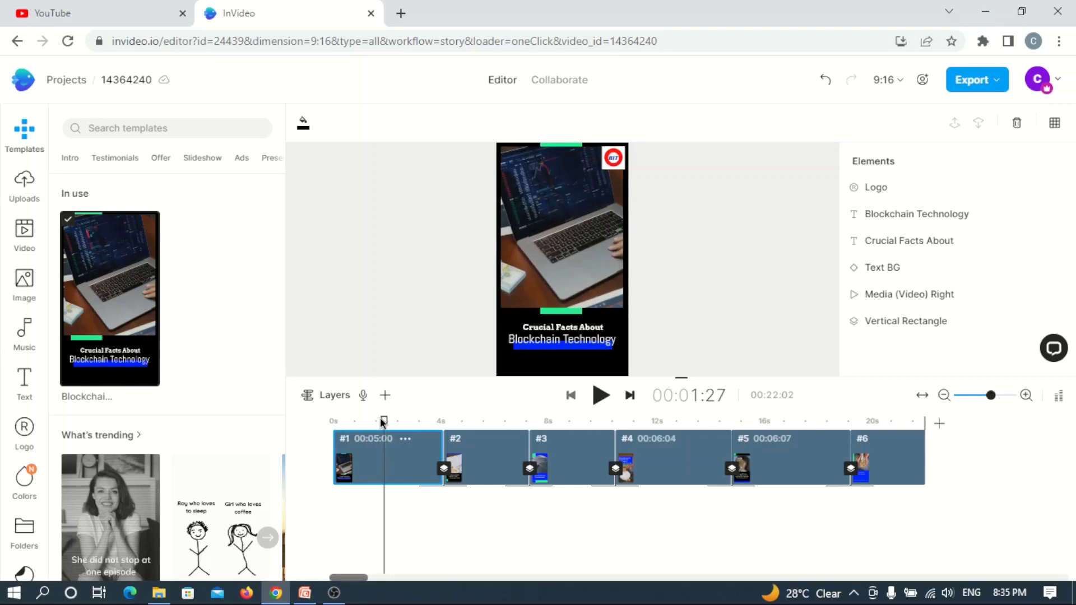
pyautogui.moveTo(381, 421); pyautogui.dragTo(363, 422)
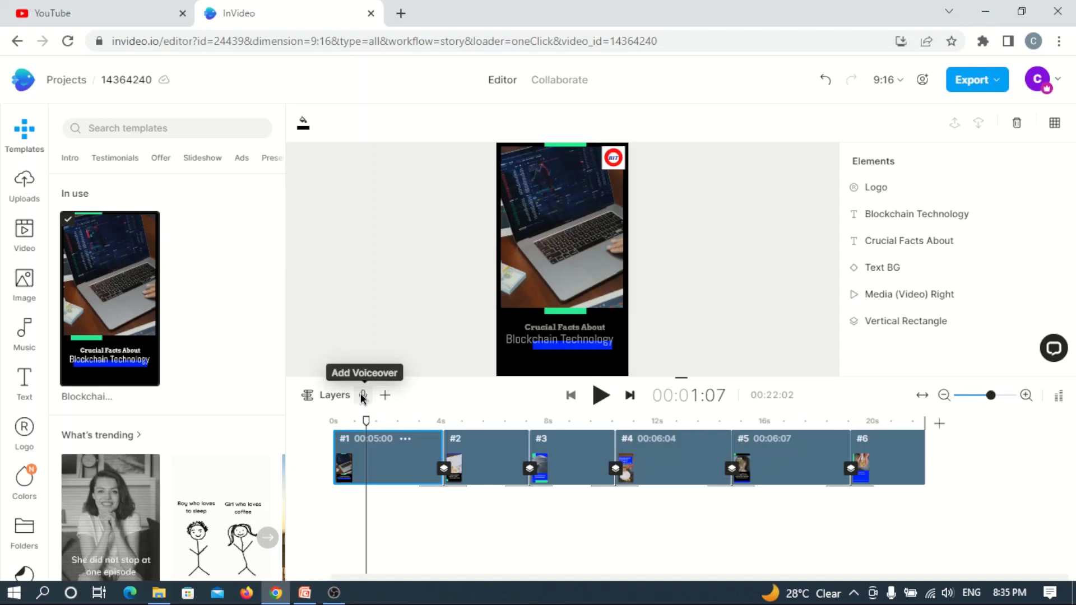
# - Generate and preview an automated text-to-speech voiceover reading "General facts about blockchain technology" in US English with the Matthew voice
pyautogui.click(363, 397)
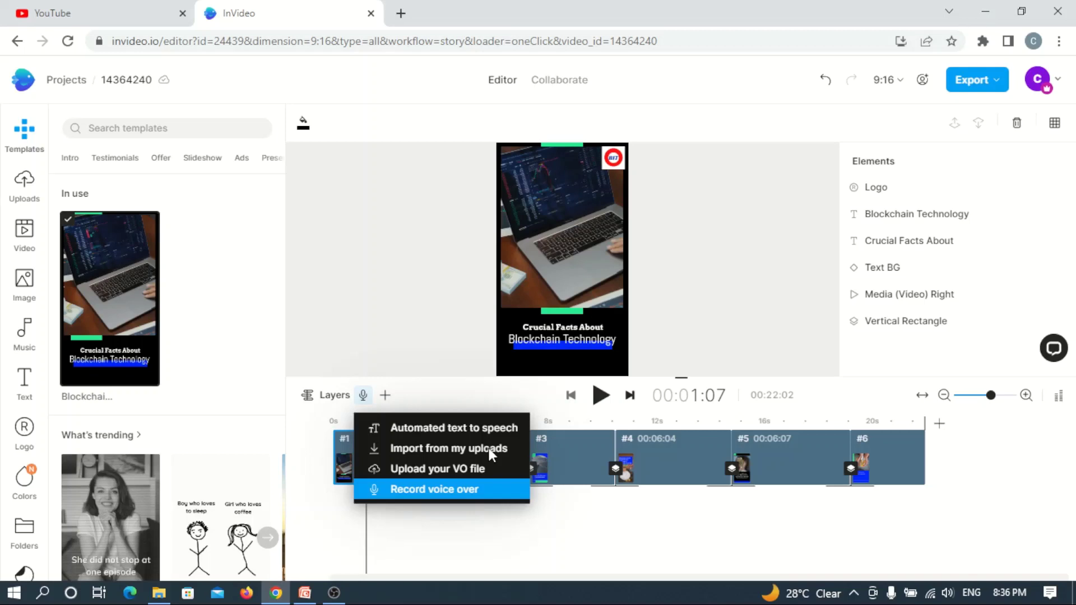
pyautogui.click(449, 428)
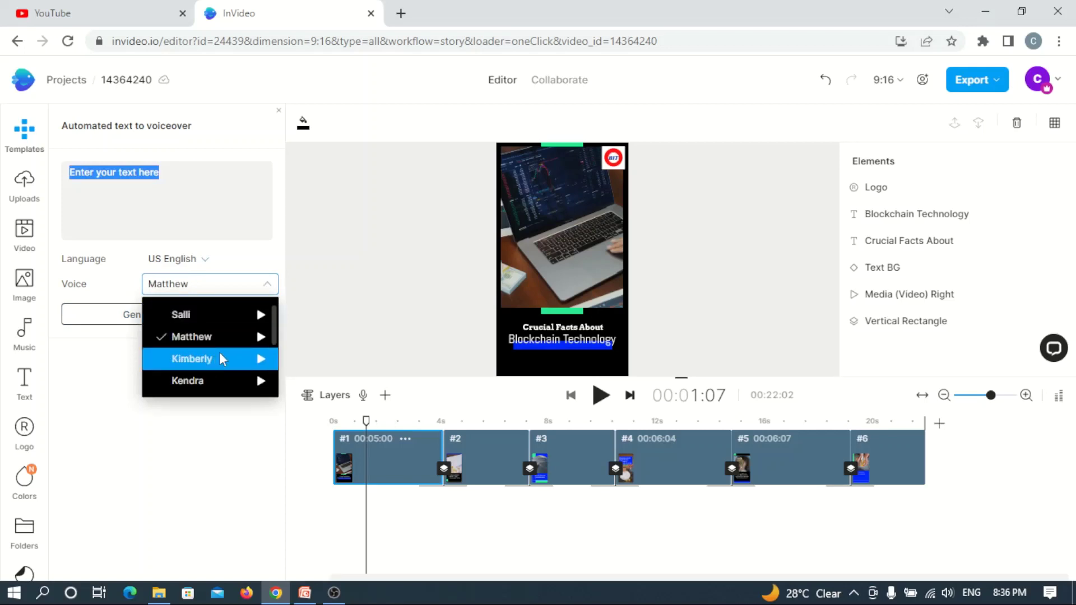
pyautogui.click(265, 261)
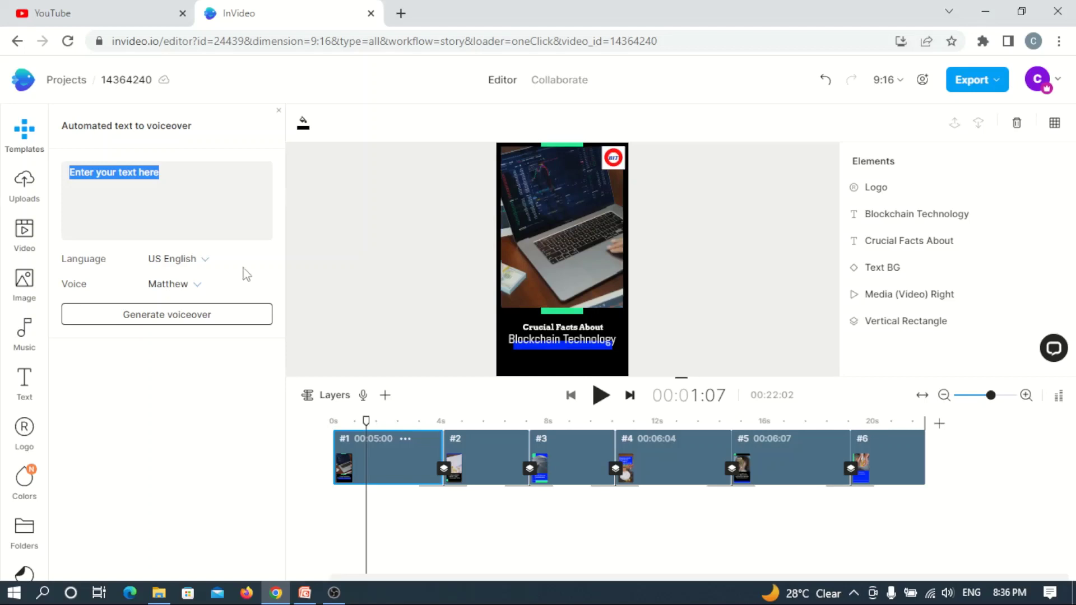
pyautogui.tripleClick(195, 179)
pyautogui.write('General f')
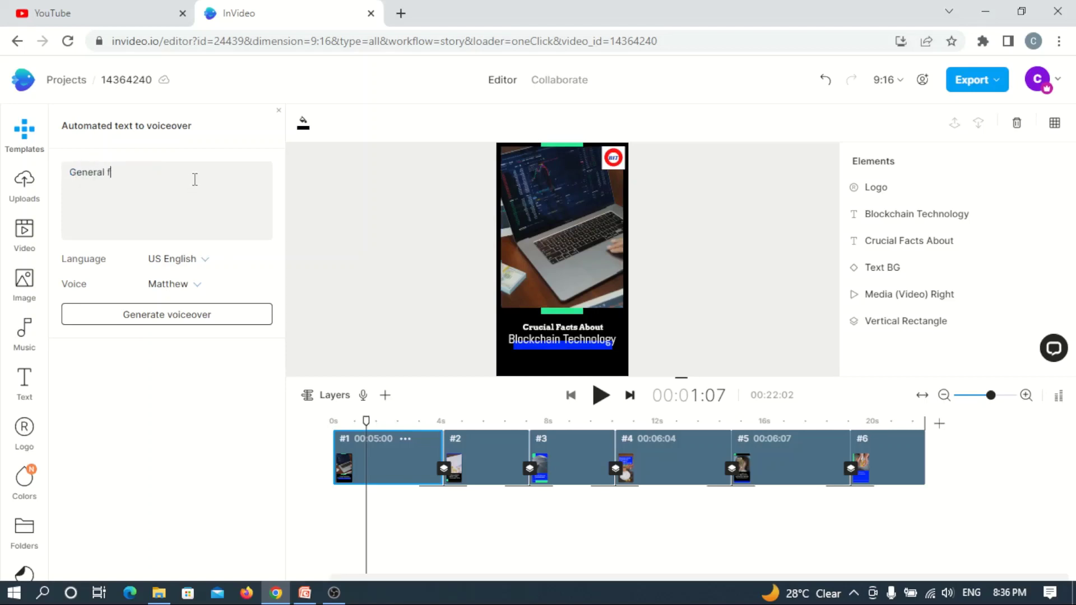
pyautogui.write('acts about blockchain ')
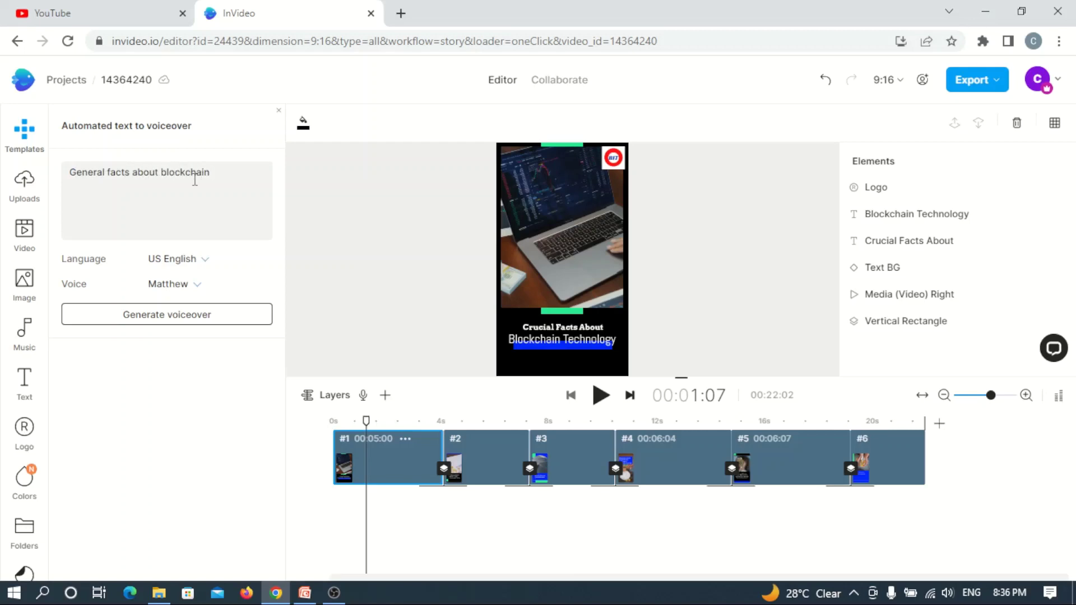
pyautogui.write('technology')
pyautogui.click(178, 319)
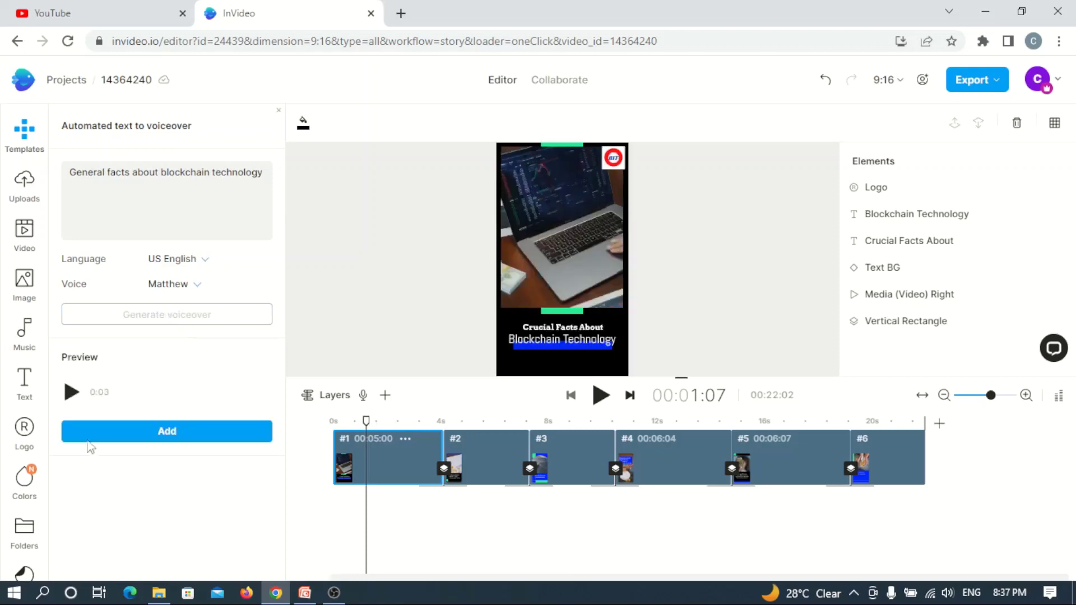
pyautogui.click(71, 394)
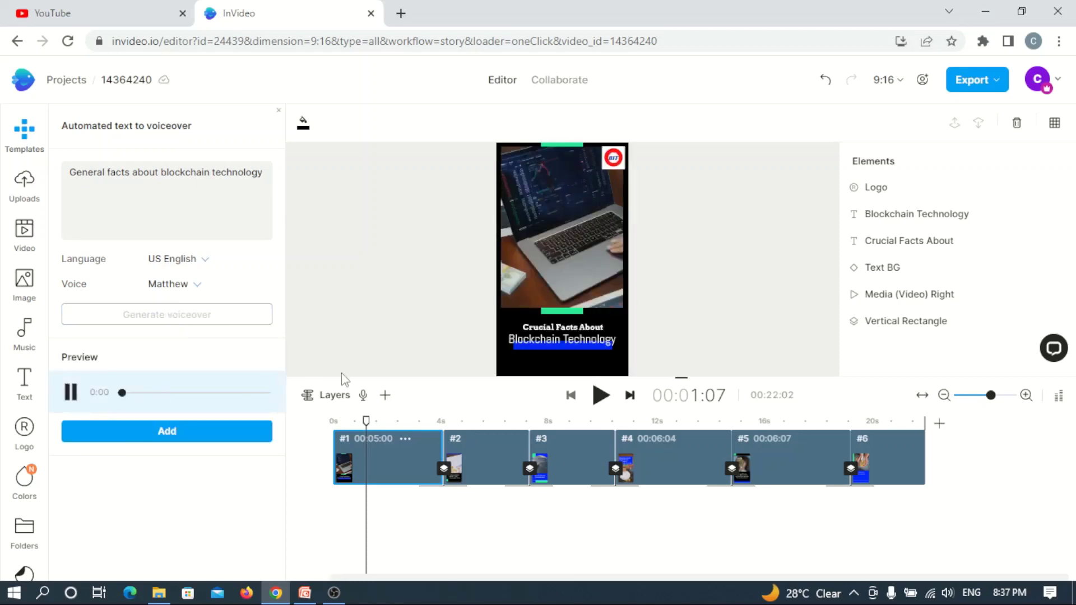
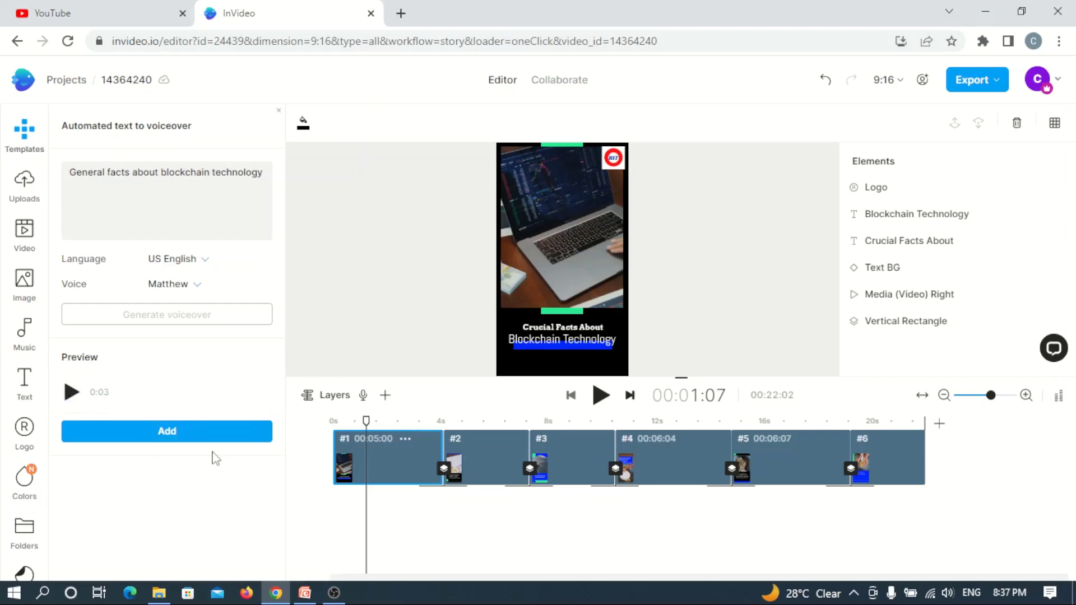
# - Add the generated voiceover to the timeline, starting about half a second into scene #1, and extend that scene to 00:05:19
pyautogui.click(158, 432)
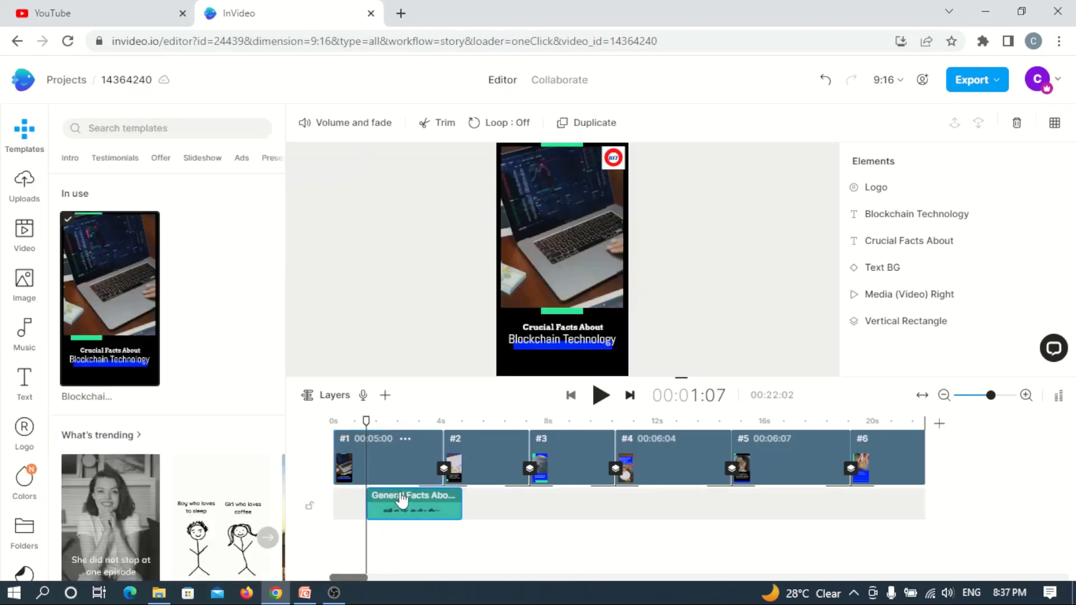
pyautogui.moveTo(402, 499); pyautogui.dragTo(376, 489)
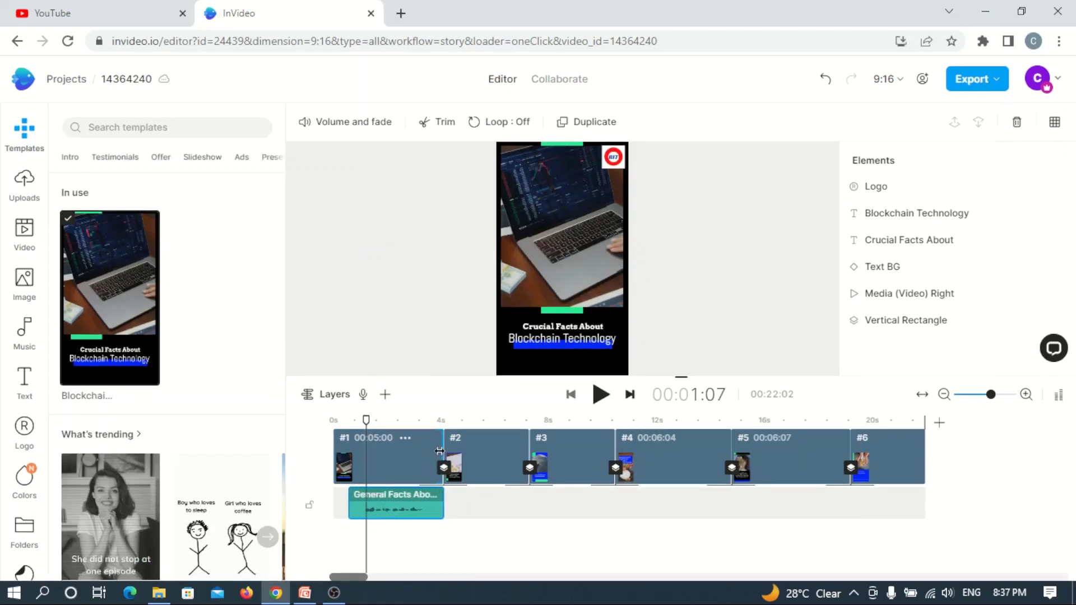
pyautogui.moveTo(442, 451); pyautogui.dragTo(456, 451)
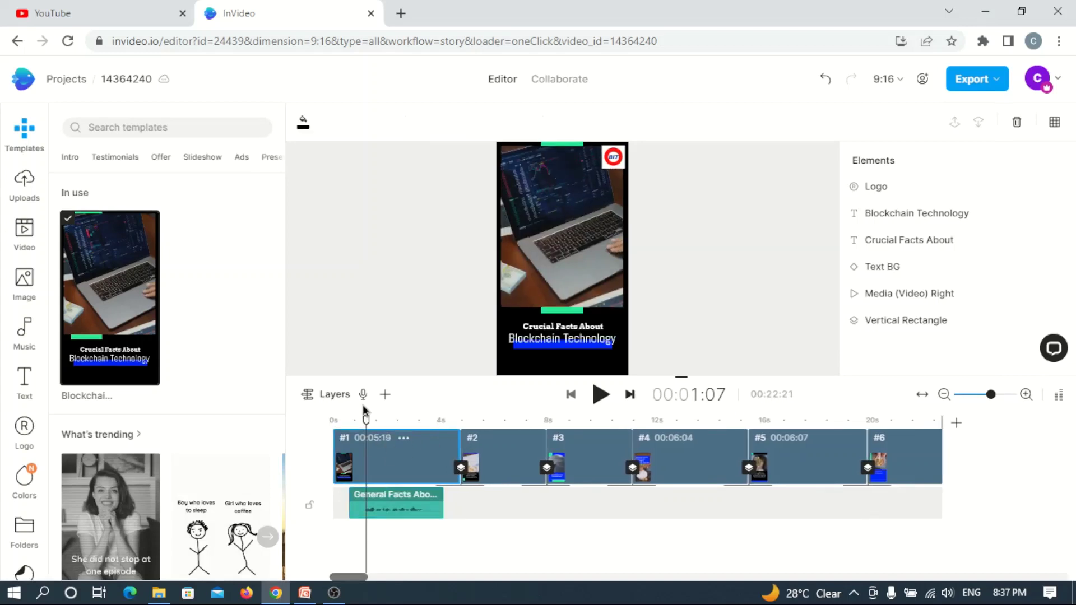
# - Play the video from near its start into scene #2, pause, and place the playhead at 00:05:01
pyautogui.moveTo(365, 420); pyautogui.dragTo(340, 420)
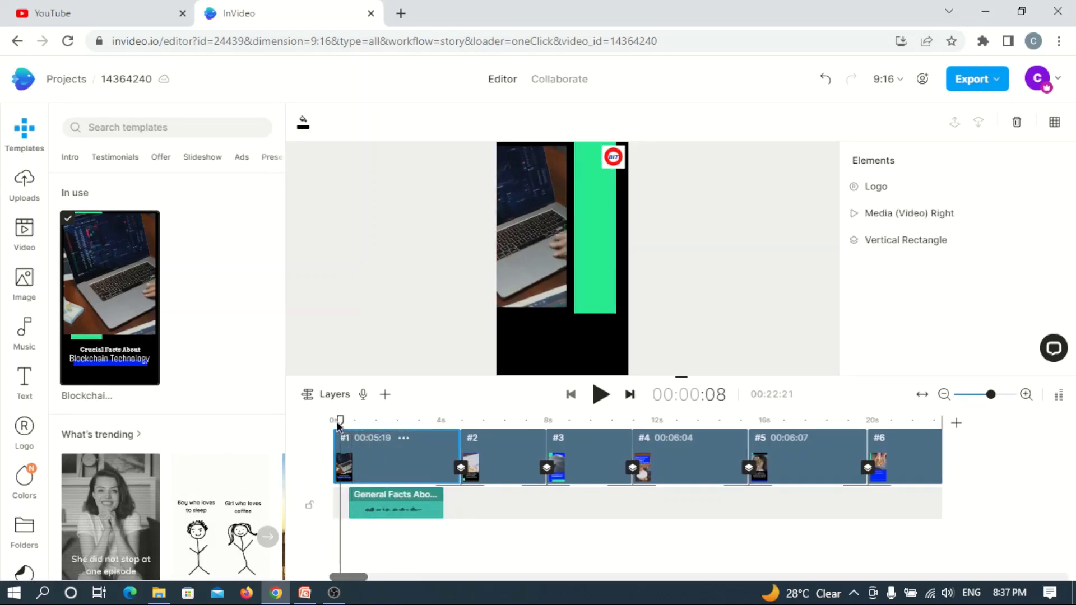
pyautogui.click(597, 400)
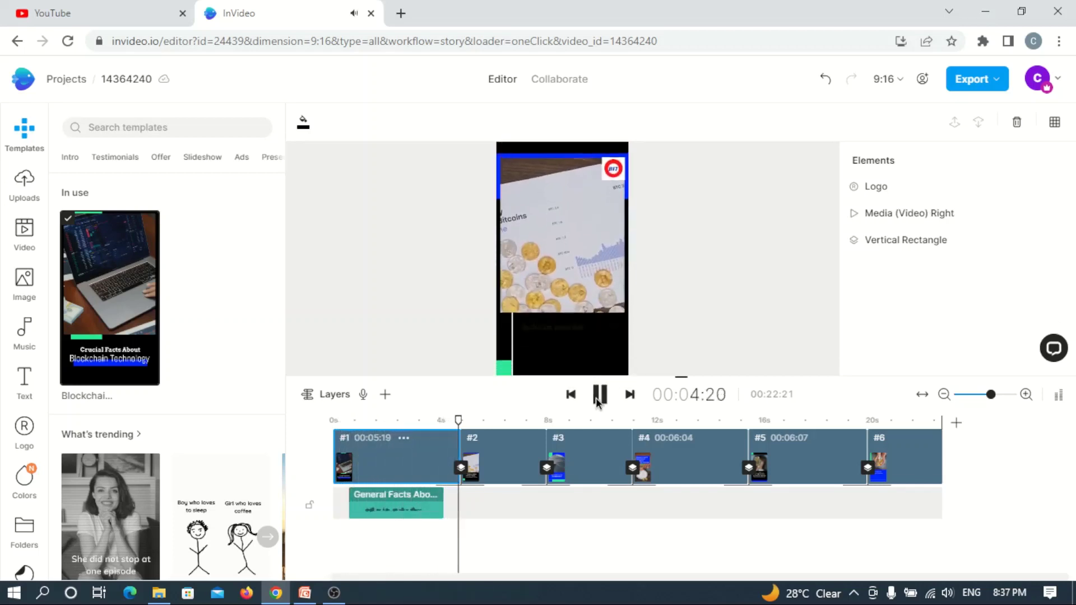
pyautogui.click(598, 400)
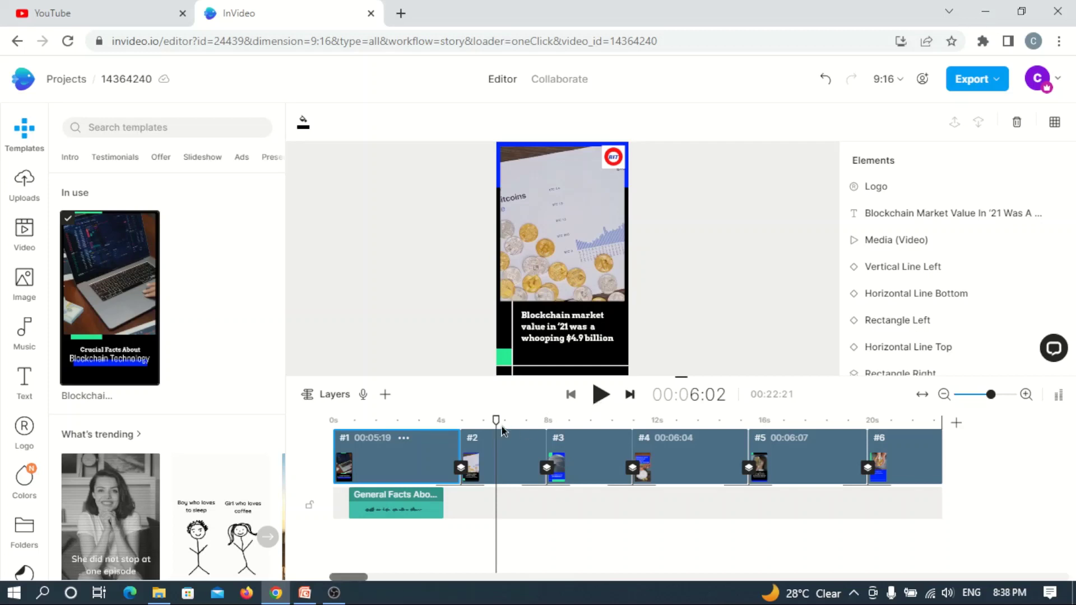
pyautogui.moveTo(496, 421); pyautogui.dragTo(466, 427)
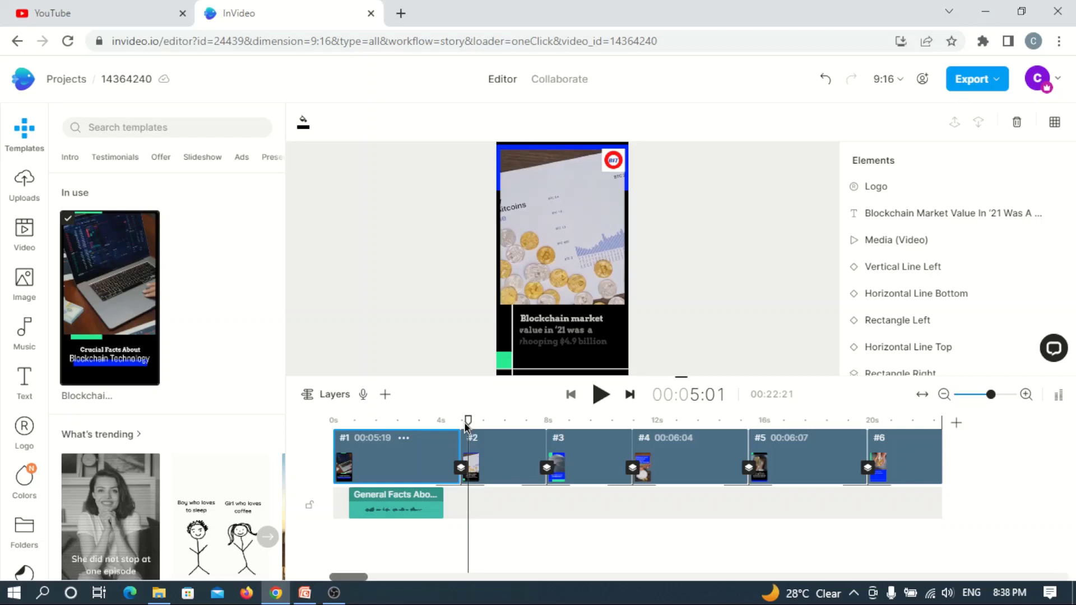
# - Generate and preview a US English Matthew text-to-speech voiceover reading "Blockchain value in 2021 was a whooping 4.9 billion dollars"
pyautogui.click(363, 395)
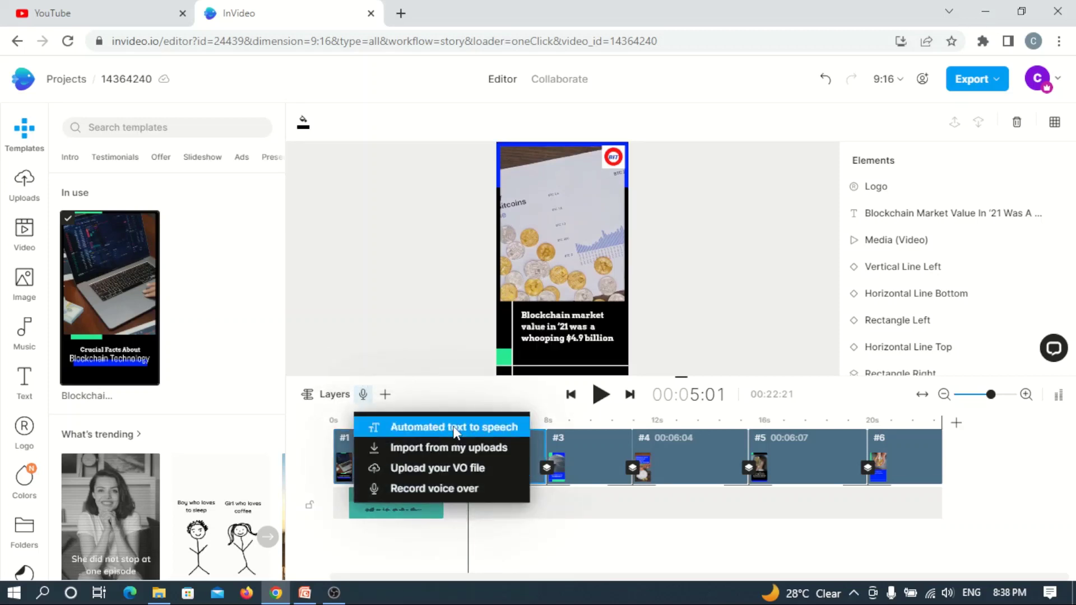
pyautogui.click(453, 427)
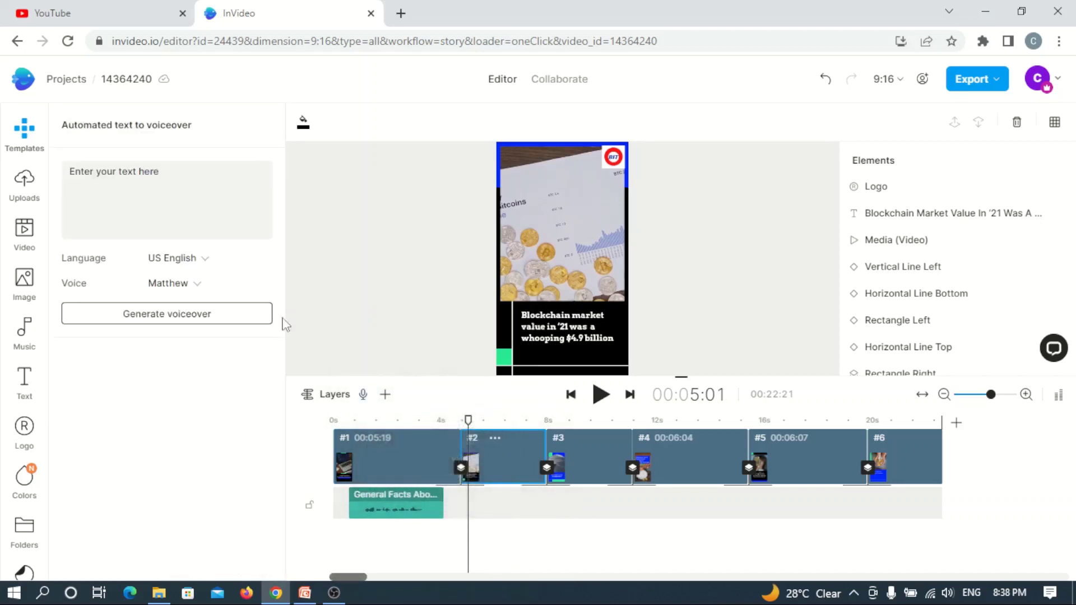
pyautogui.tripleClick(181, 189)
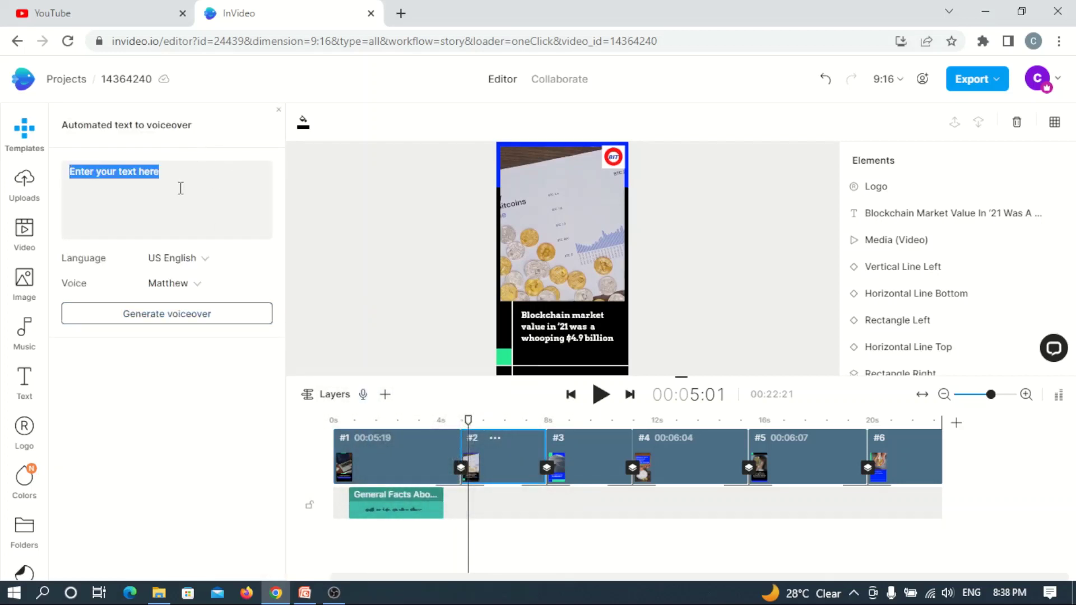
pyautogui.write('B')
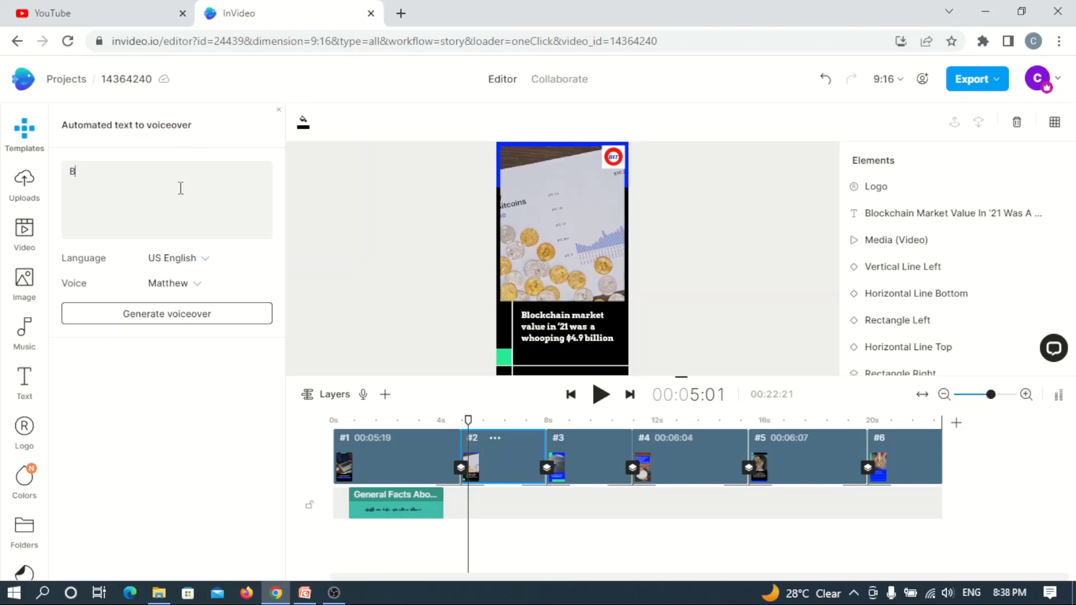
pyautogui.write('lockchain value in 2021')
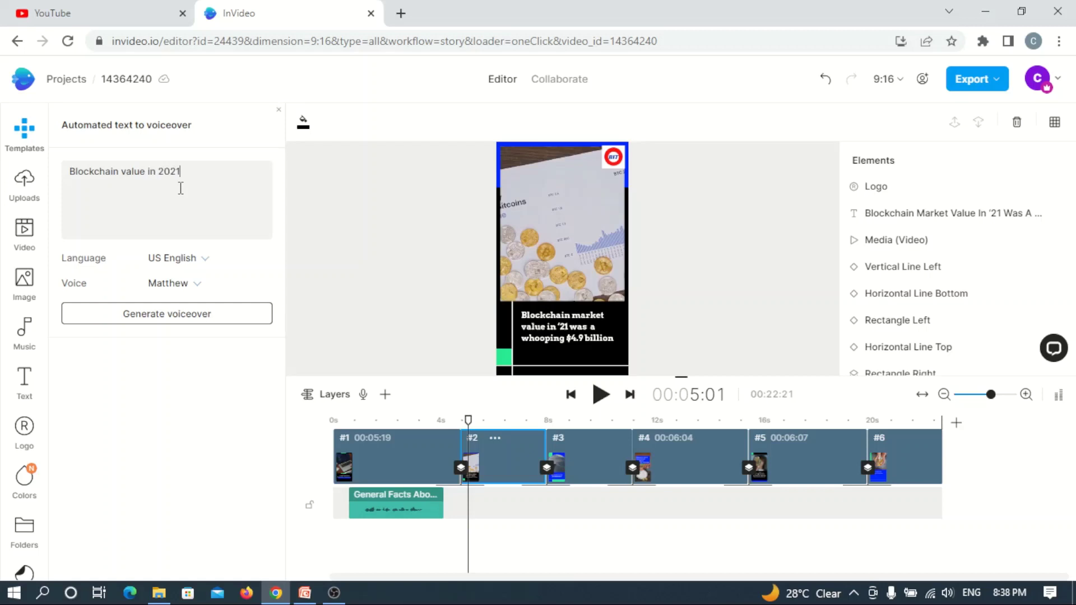
pyautogui.write(' was a whoping 4.9 billion dollars')
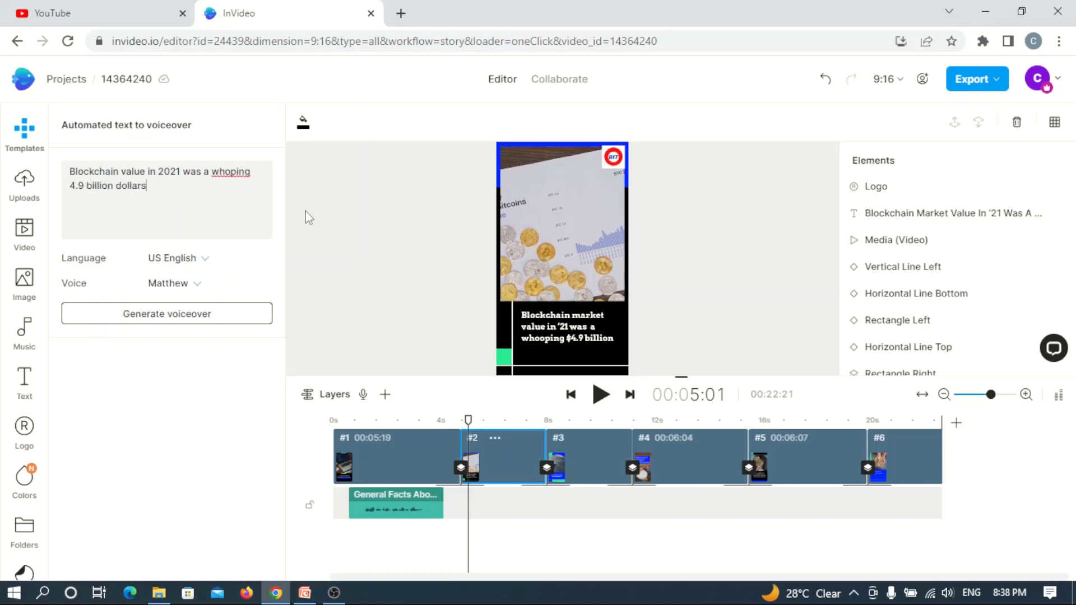
pyautogui.click(230, 174)
pyautogui.write('o')
pyautogui.click(161, 313)
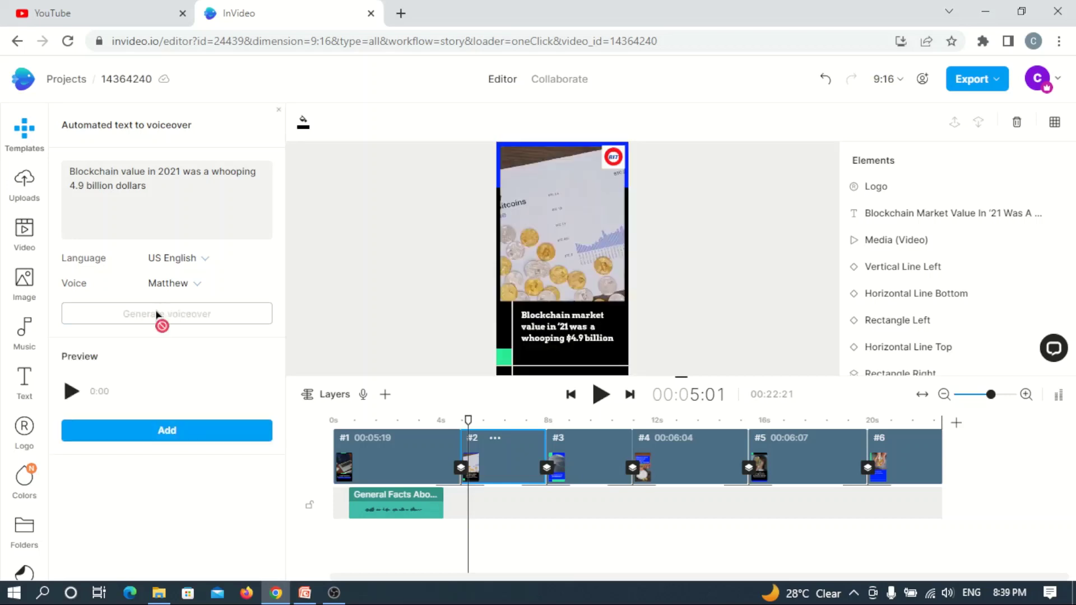
pyautogui.click(71, 391)
# - Add the blockchain value voiceover at the playhead and extend scene #2 to 00:07:28
pyautogui.click(185, 431)
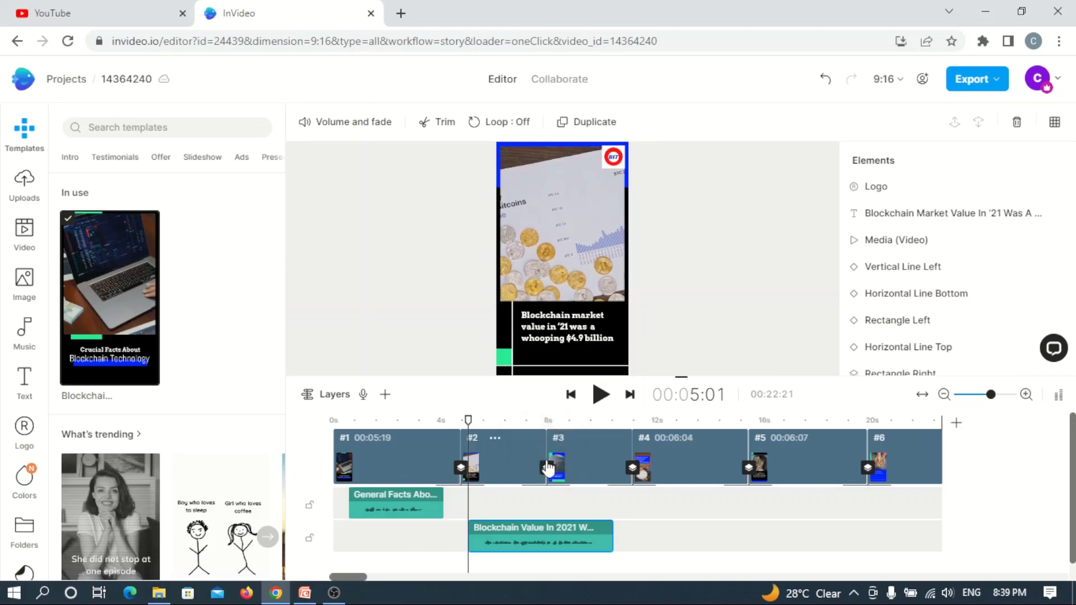
pyautogui.moveTo(542, 463); pyautogui.dragTo(625, 467)
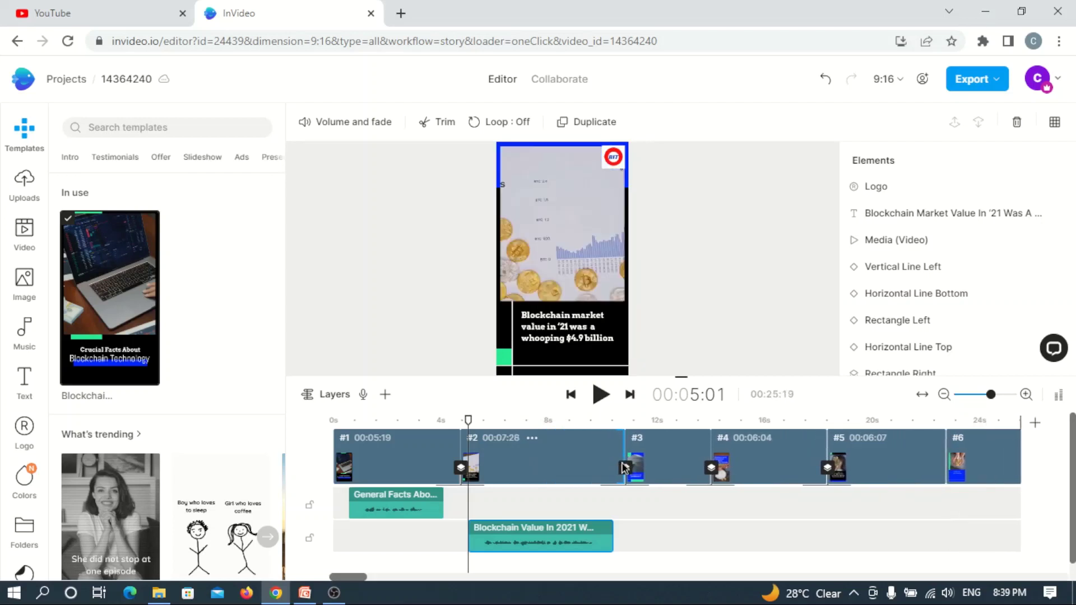
# - Play scene #2 with its voiceover into scene #3, pause, and place the playhead at 00:11:03
pyautogui.click(598, 396)
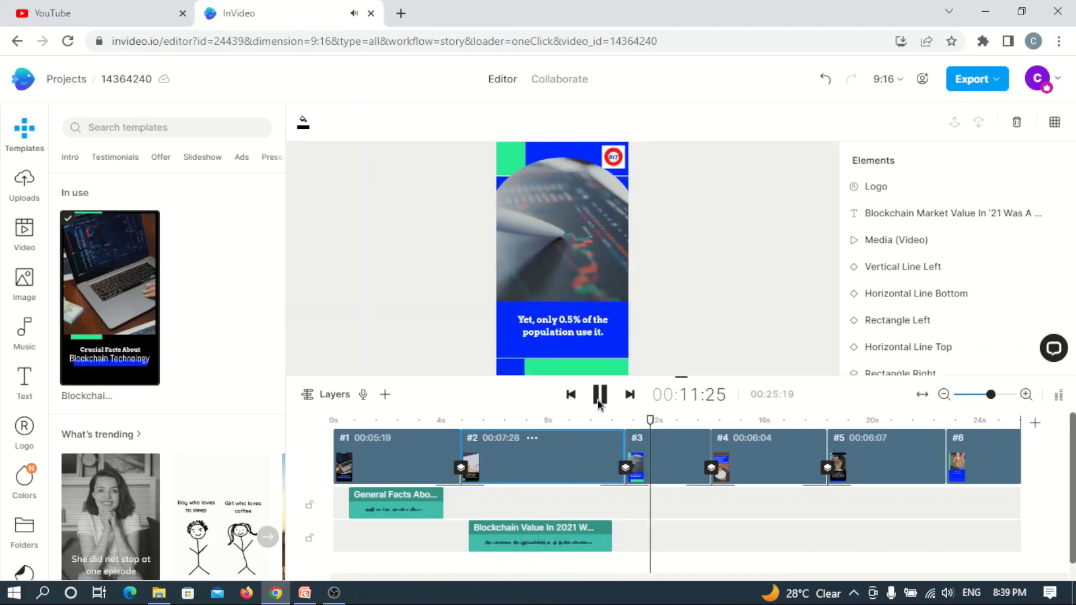
pyautogui.click(598, 395)
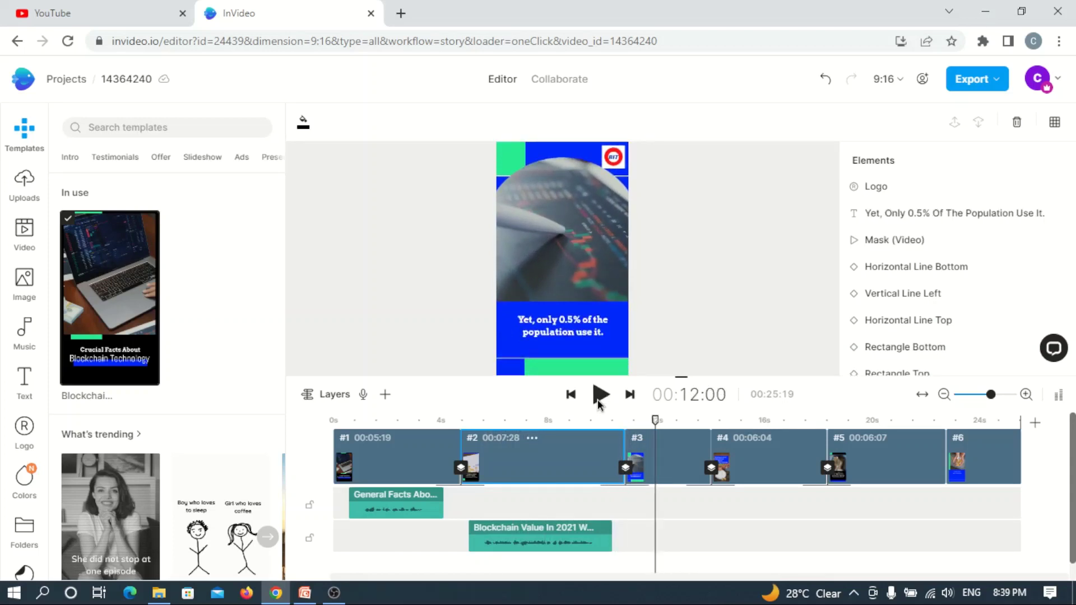
pyautogui.click(654, 422)
pyautogui.moveTo(638, 427); pyautogui.dragTo(628, 429)
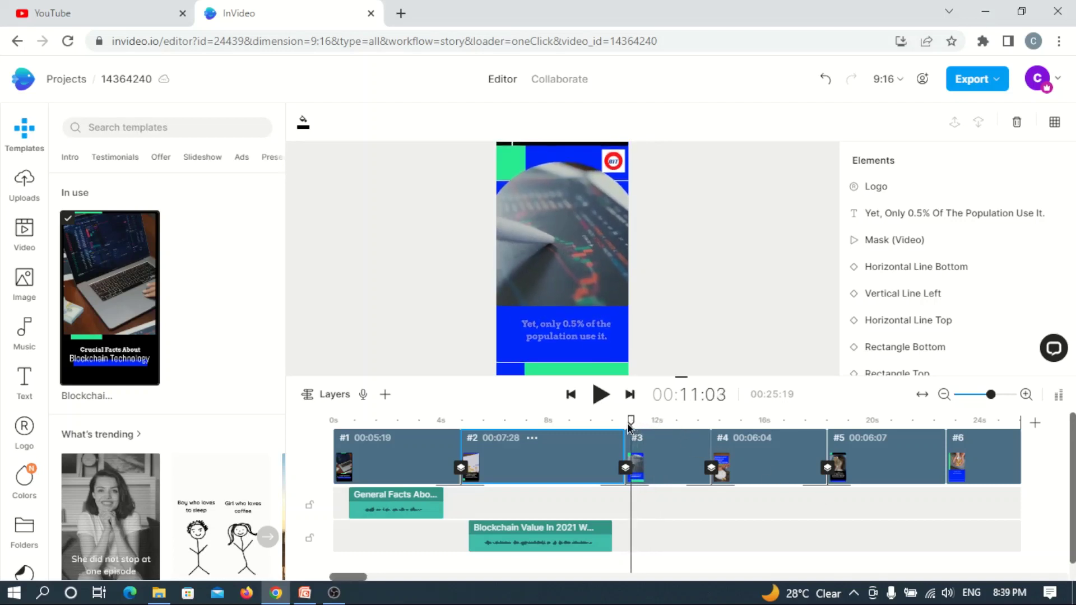
# - Generate and preview a US English Matthew text-to-speech voiceover reading "Yet, only 0,5% of the world's population uses it."
pyautogui.click(364, 395)
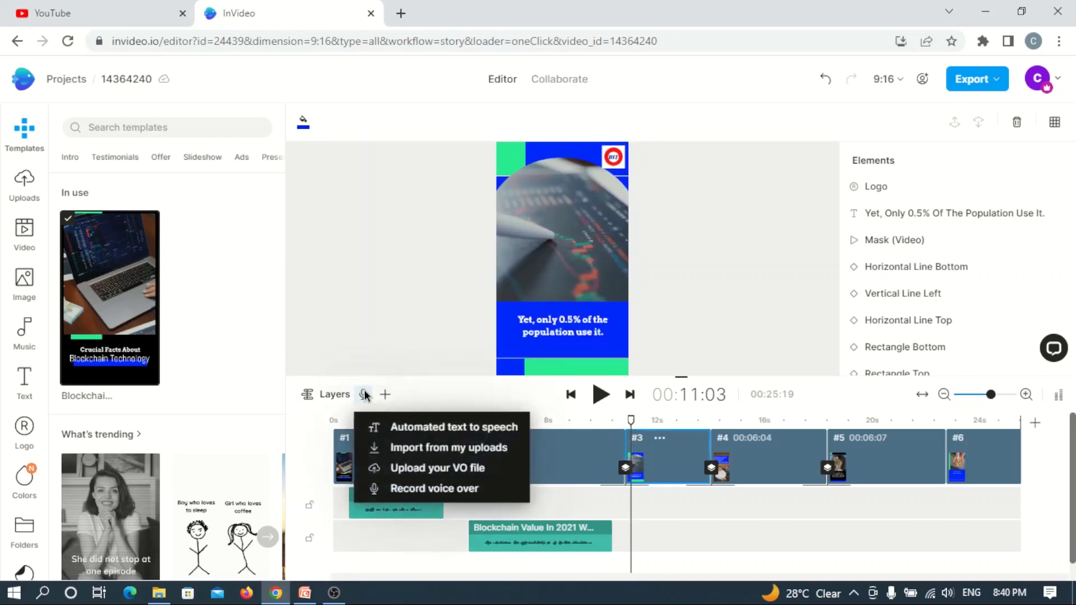
pyautogui.click(409, 427)
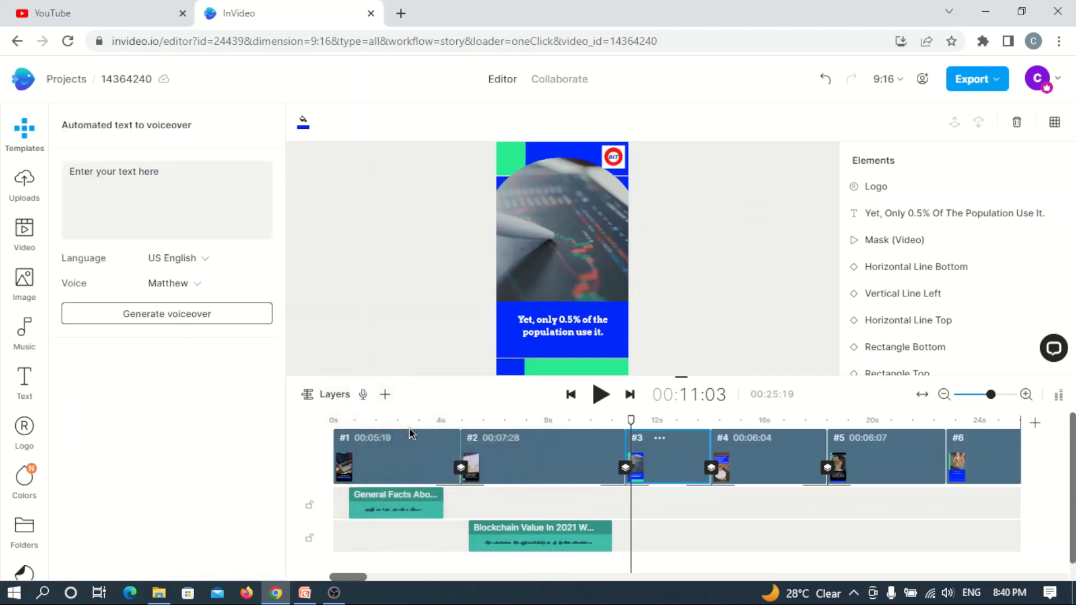
pyautogui.click(194, 170)
pyautogui.write('Yet, on')
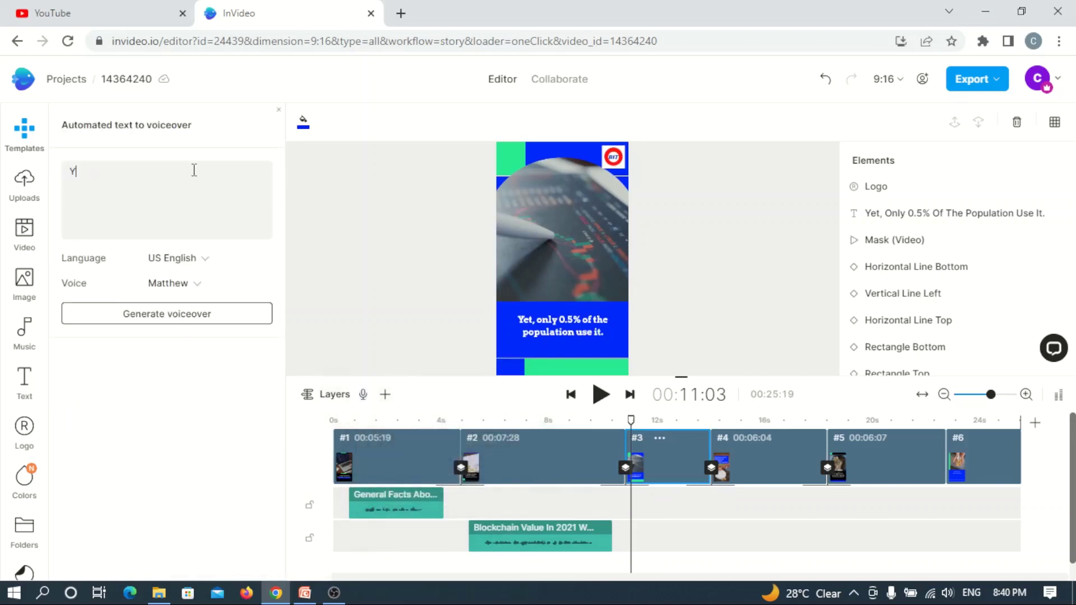
pyautogui.write("ly 0,5% of the world's populat")
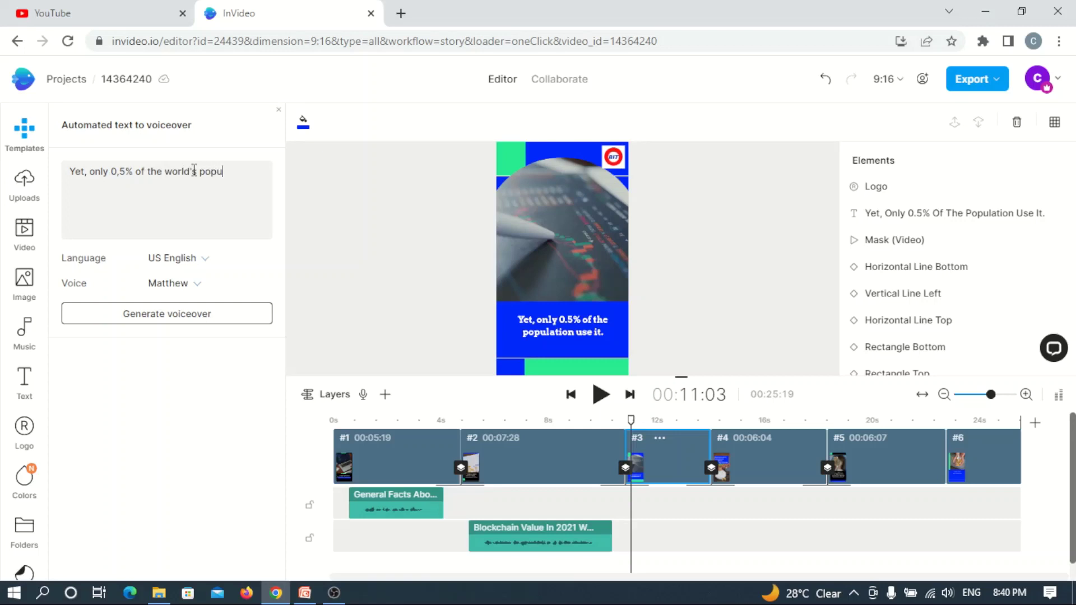
pyautogui.write('ion uses it.')
pyautogui.click(202, 311)
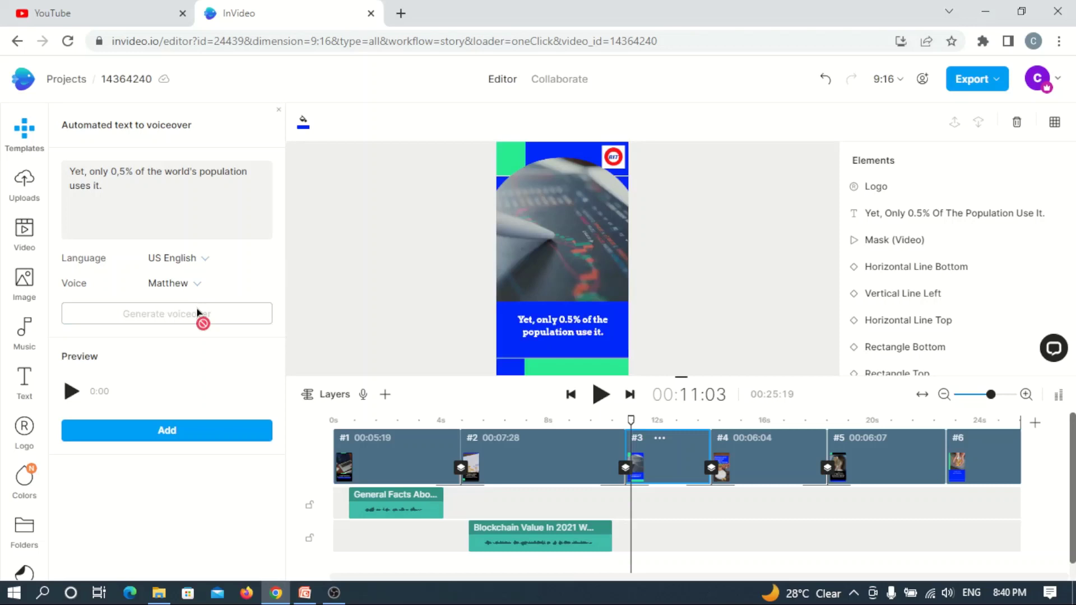
pyautogui.click(70, 392)
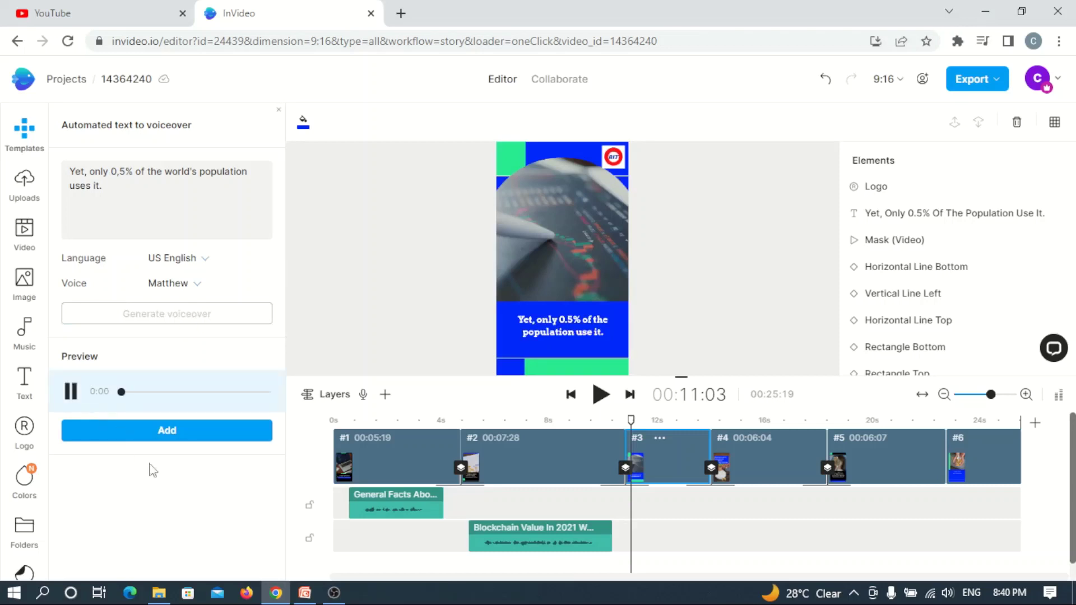
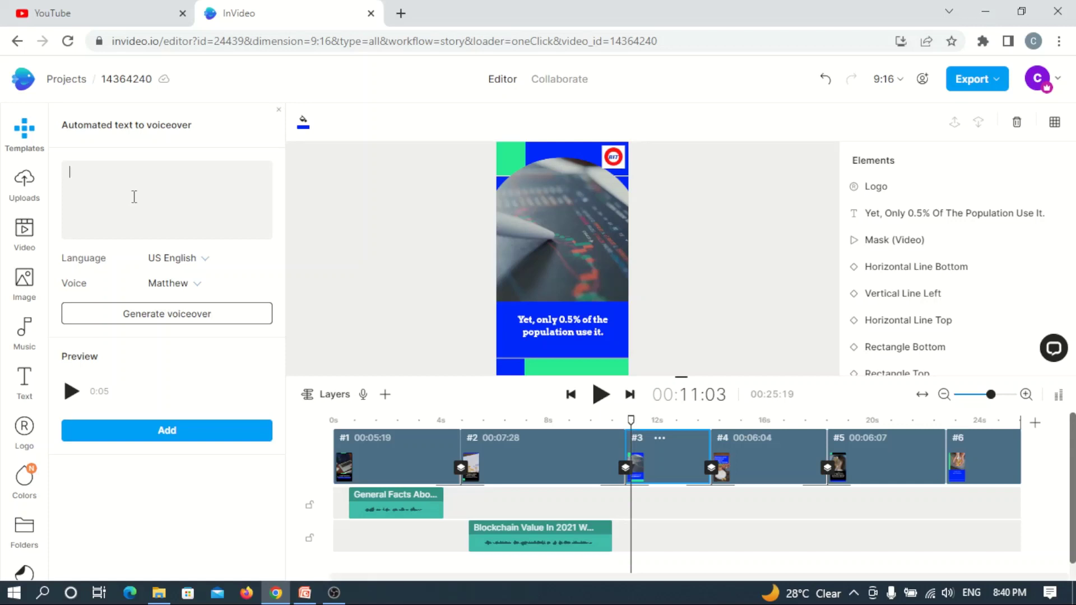
# - Correct the percentage in the voiceover text to 0.5%, then regenerate and preview the voiceover
pyautogui.write("Yet, only 0,5% of the world's population uses it.")
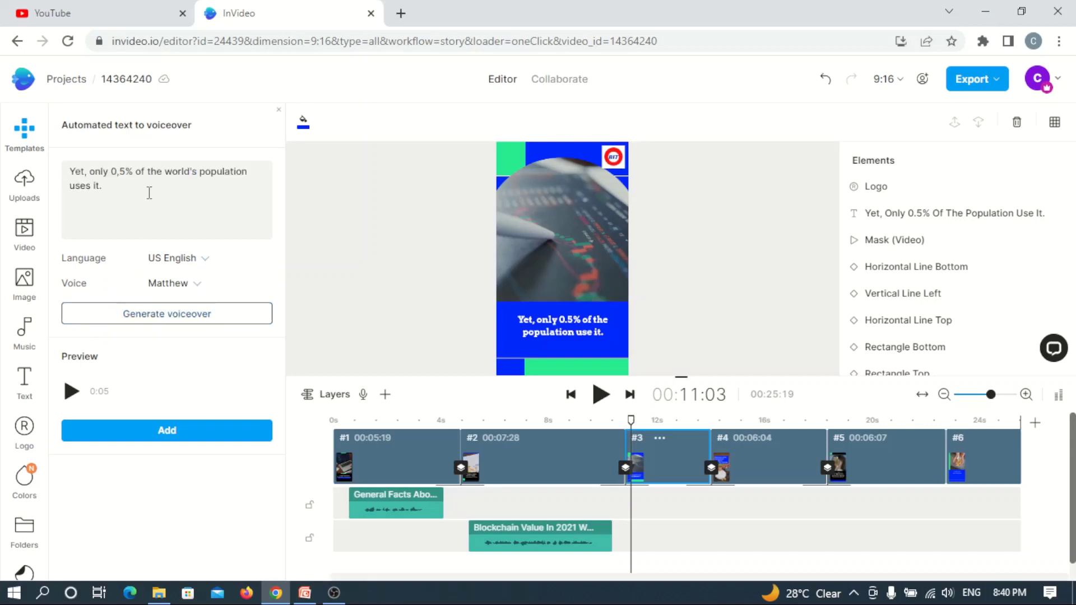
pyautogui.press('BackSpace')
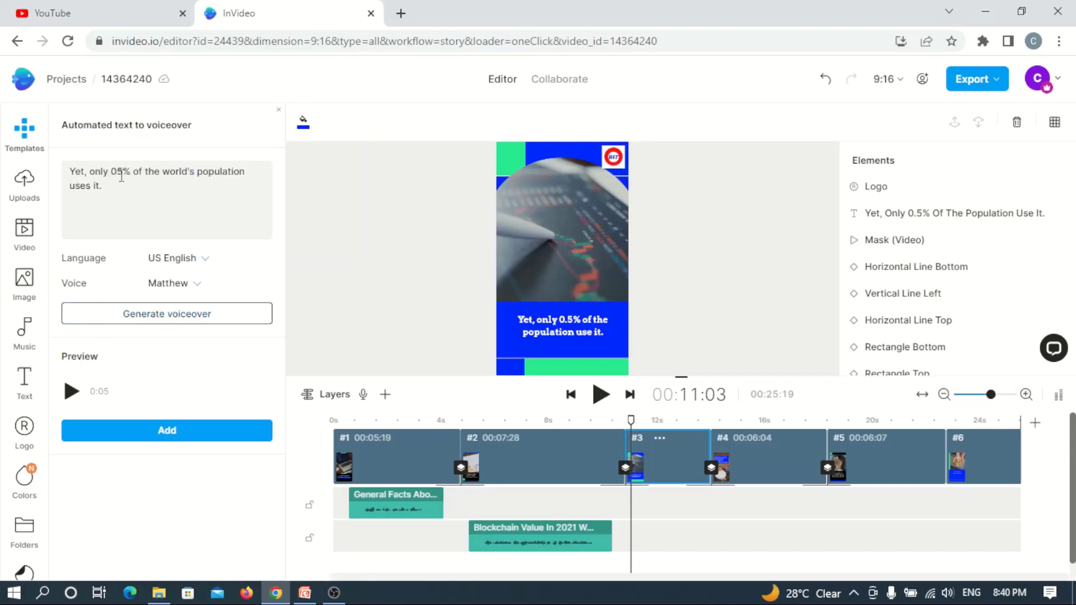
pyautogui.write('.')
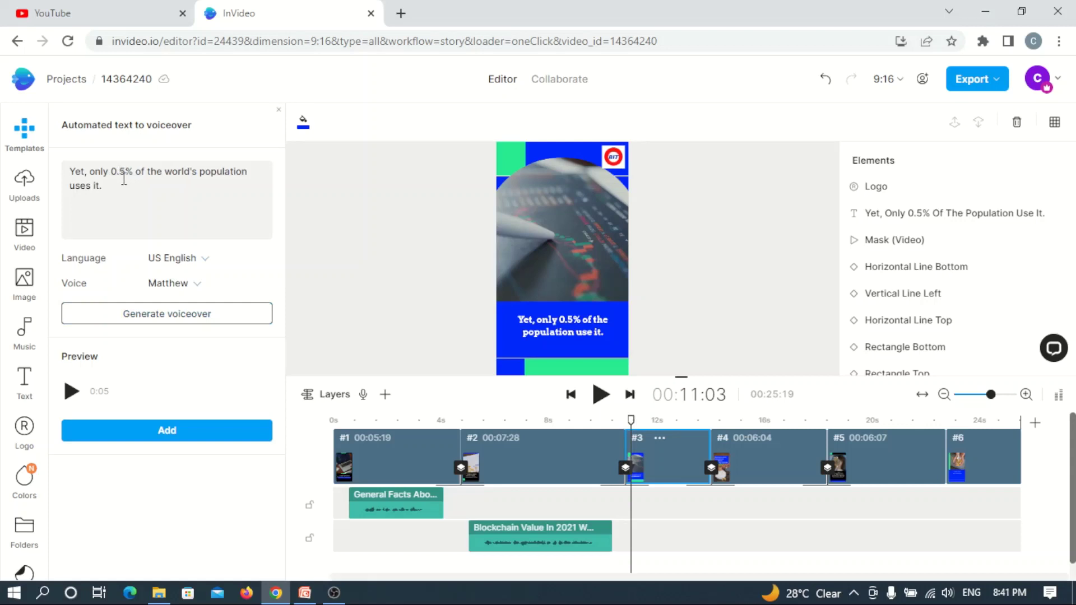
pyautogui.click(193, 317)
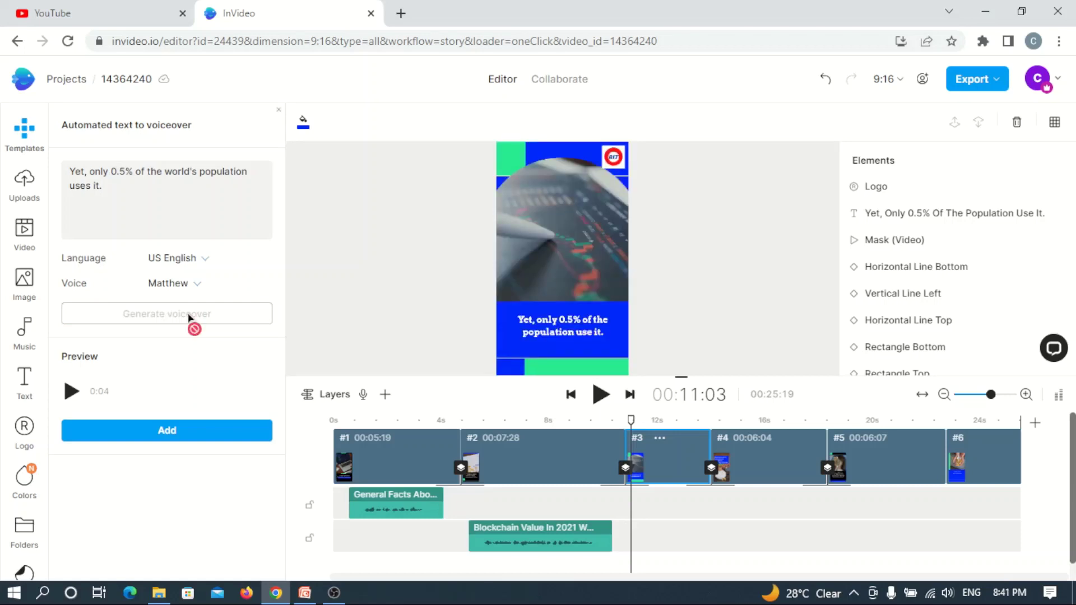
pyautogui.click(70, 392)
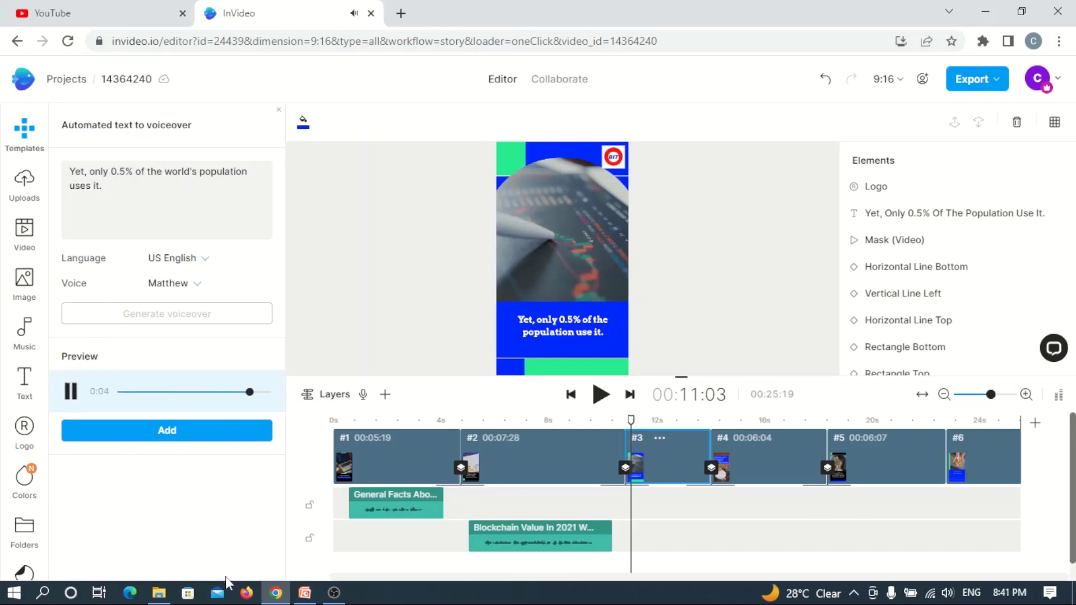
# - Add the 0.5% voiceover at the playhead with scene #3 extended to 00:07:00, and play it into scene #4
pyautogui.click(169, 435)
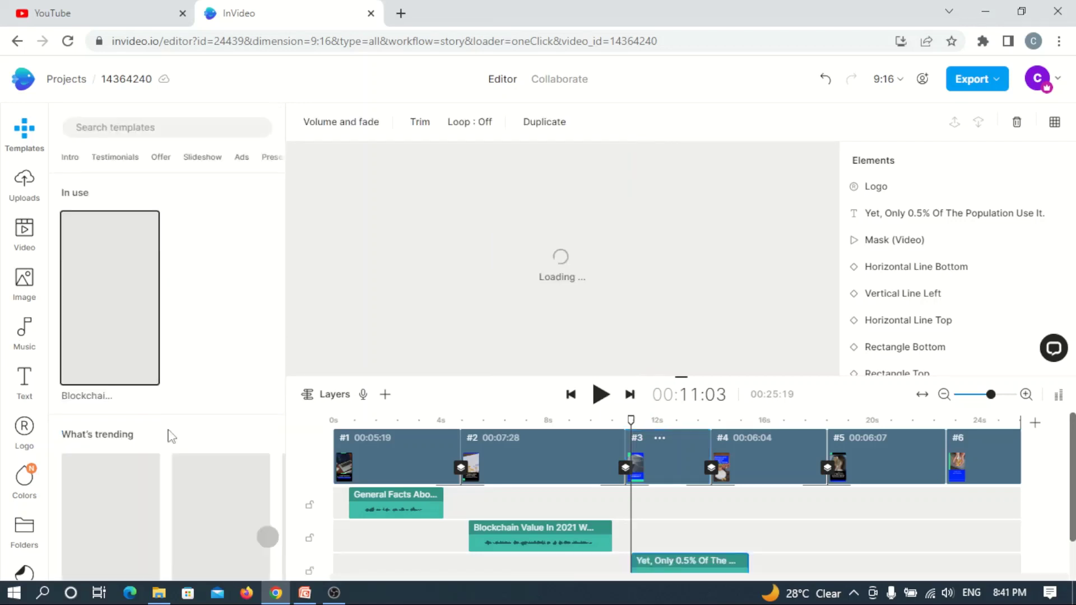
pyautogui.moveTo(706, 450); pyautogui.dragTo(760, 451)
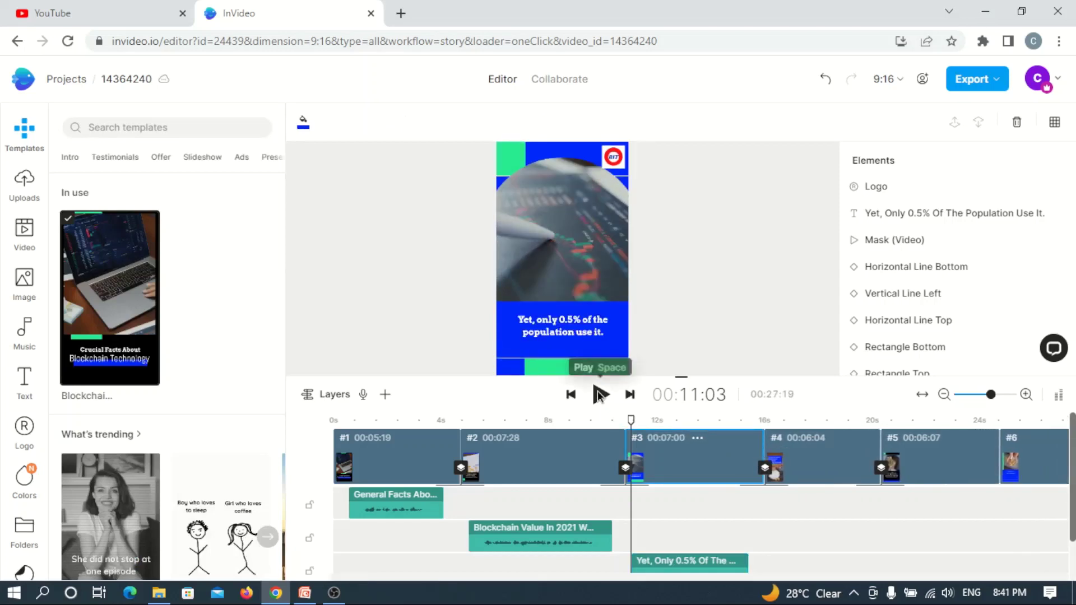
pyautogui.click(600, 394)
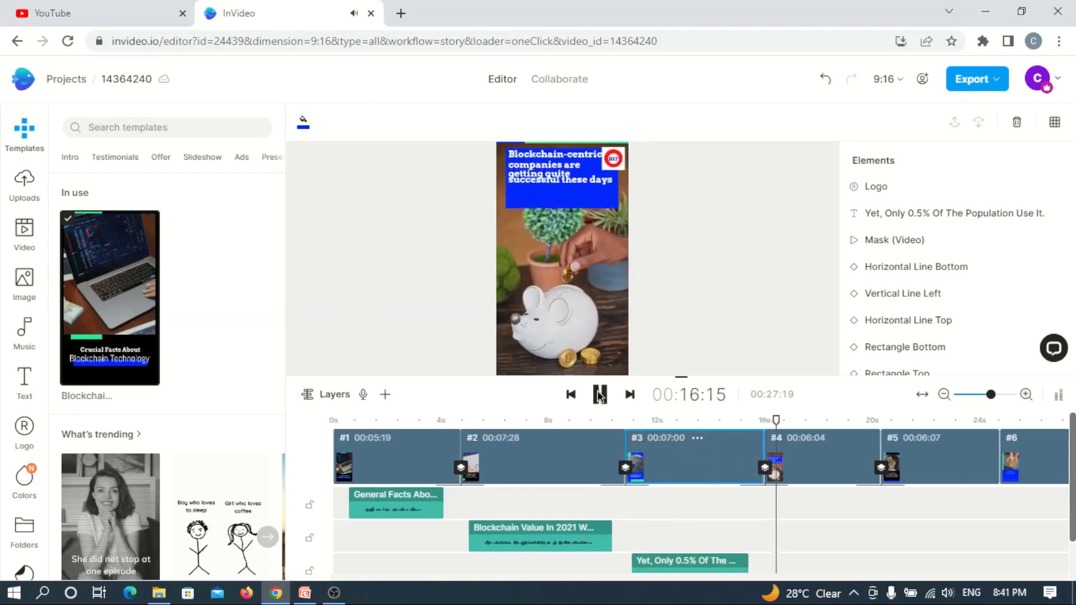
pyautogui.click(600, 395)
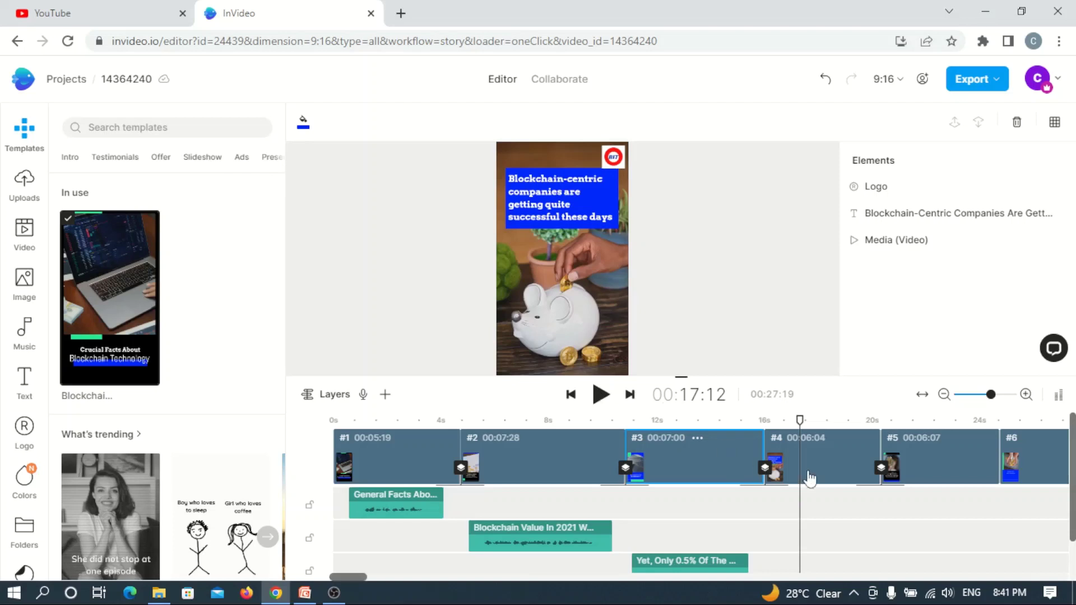
# - Copy scene #4's caption text "Blockchain-centric companies are getting quite successful these days"
pyautogui.click(557, 191)
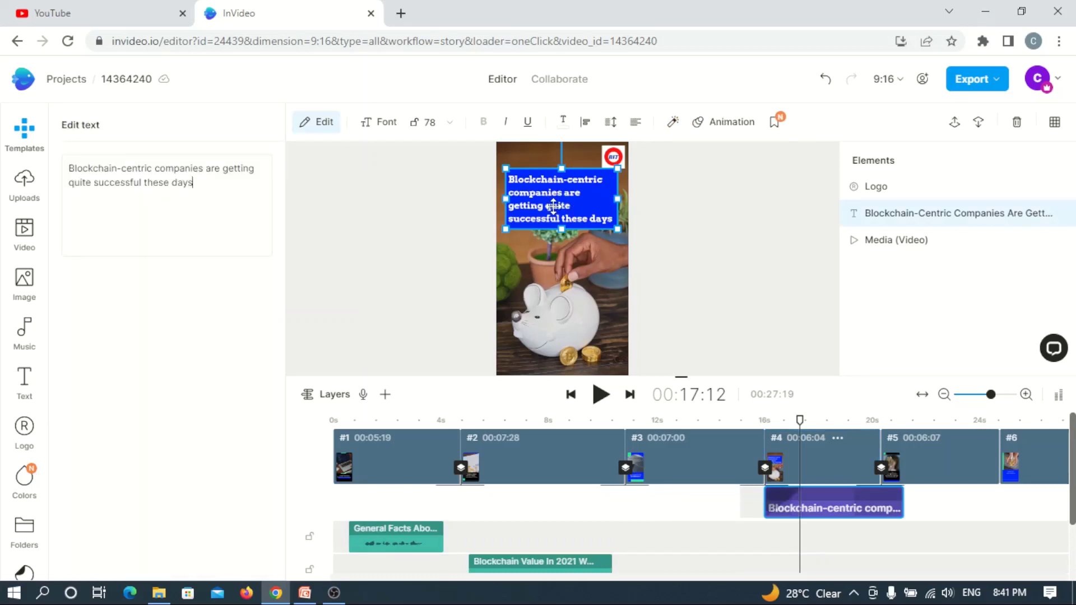
pyautogui.hotkey('ctrl', 'a')
pyautogui.hotkey('ctrl', 'c')
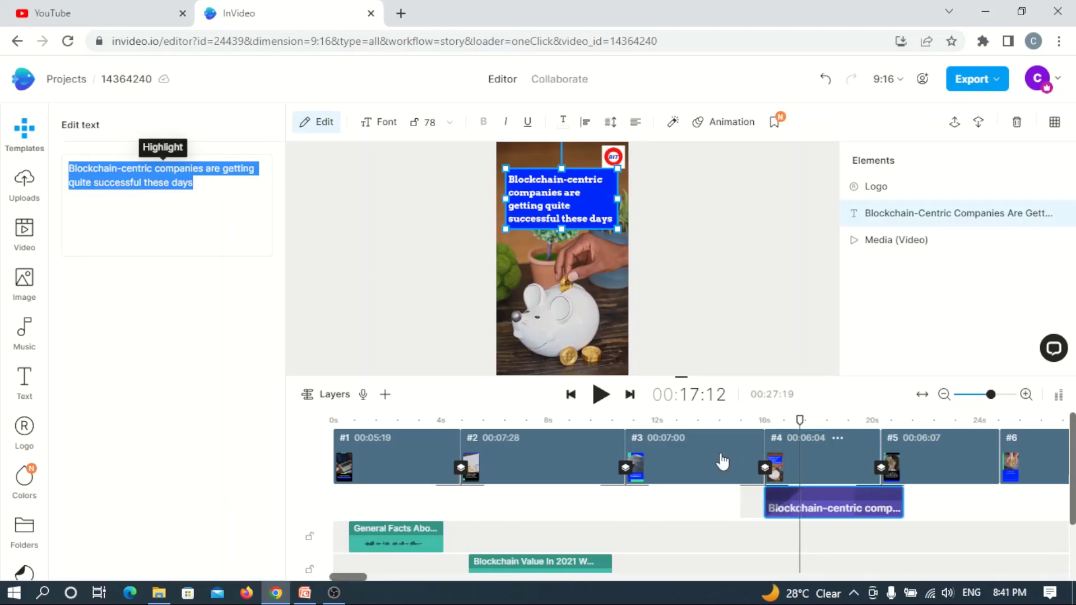
# - Play from the middle of scene #3 into scene #4, pausing with the playhead at 00:17:08
pyautogui.click(740, 461)
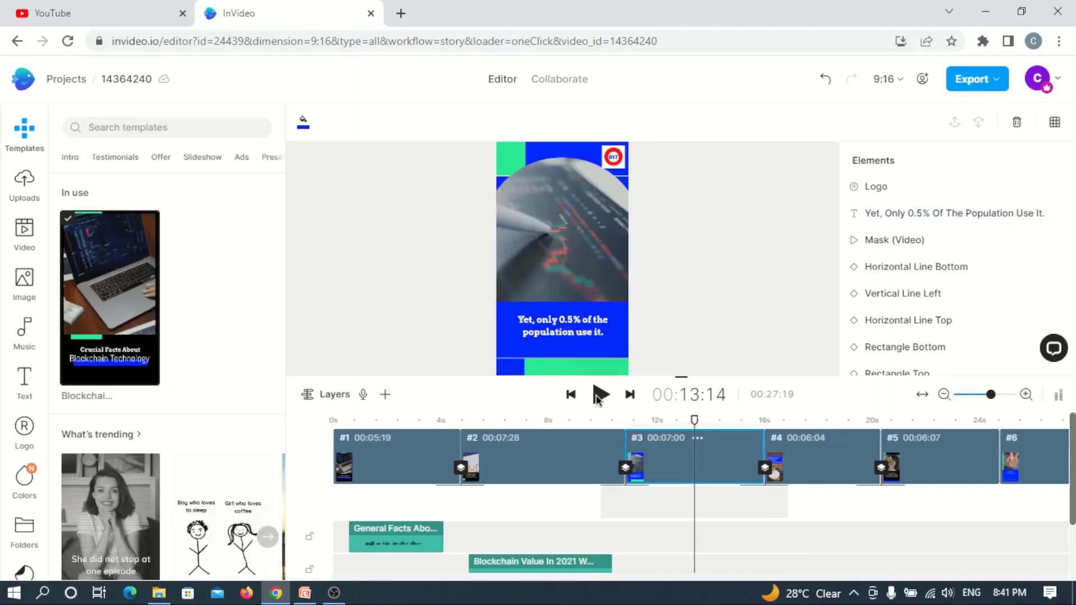
pyautogui.click(599, 395)
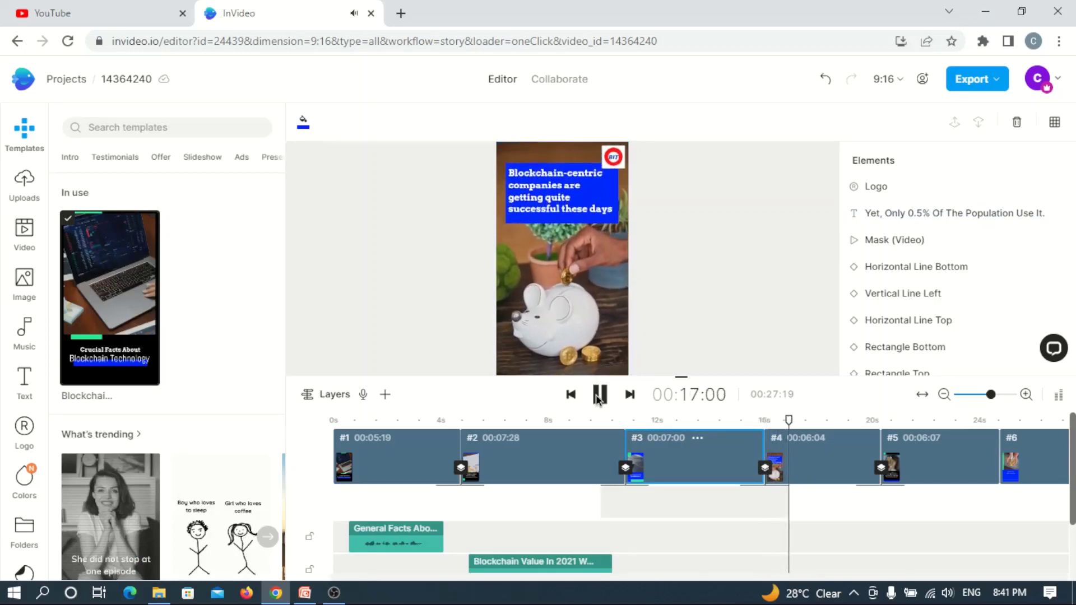
pyautogui.click(599, 395)
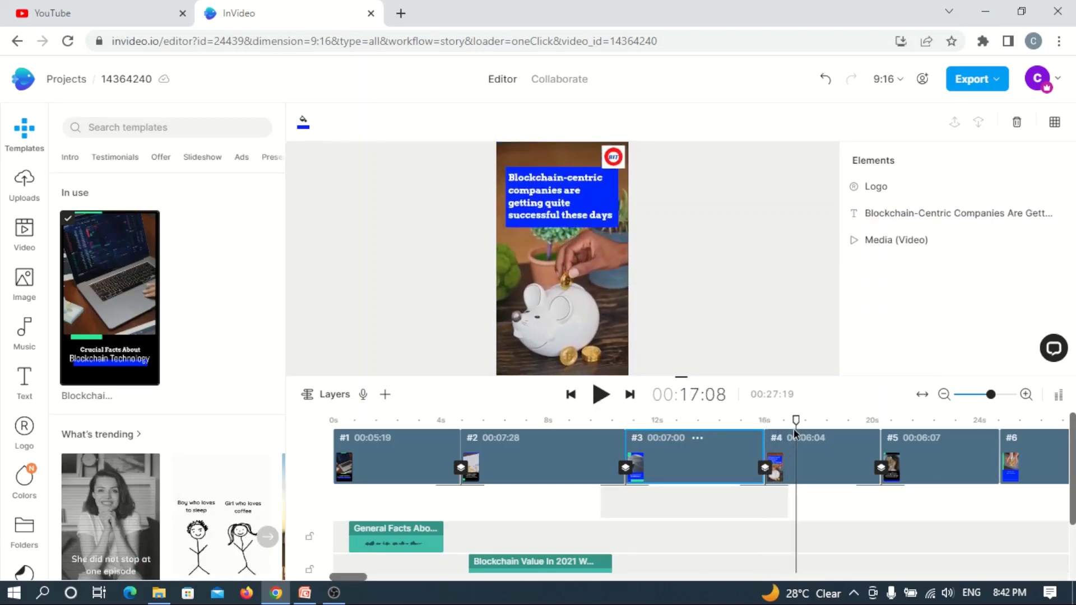
# - Generate and preview a US English Matthew text-to-speech voiceover from the copied "Blockchain-centric companies are getting quite successful these days" text
pyautogui.click(362, 396)
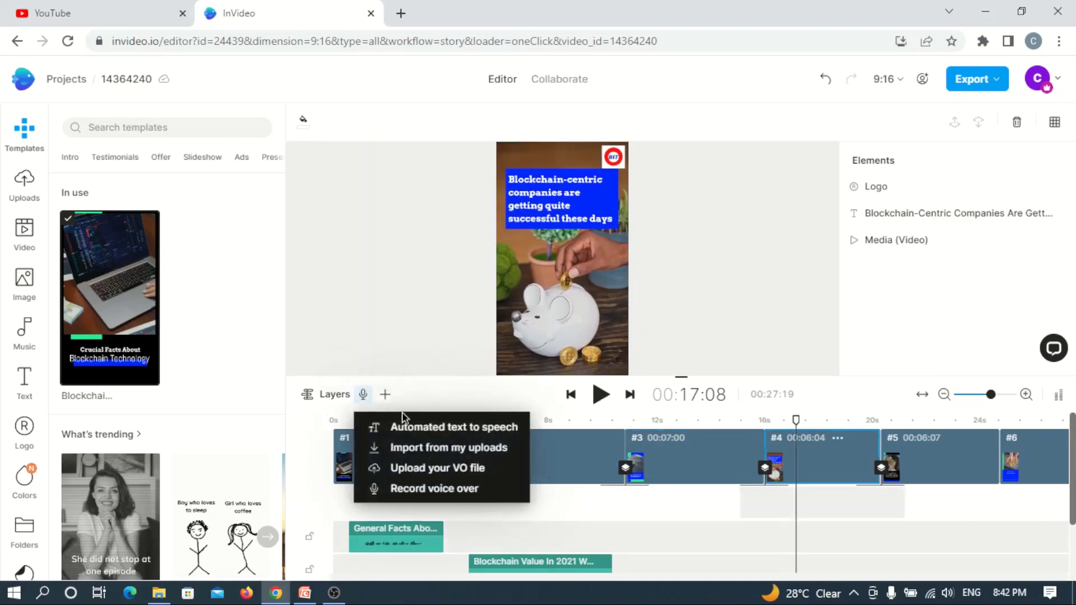
pyautogui.click(415, 427)
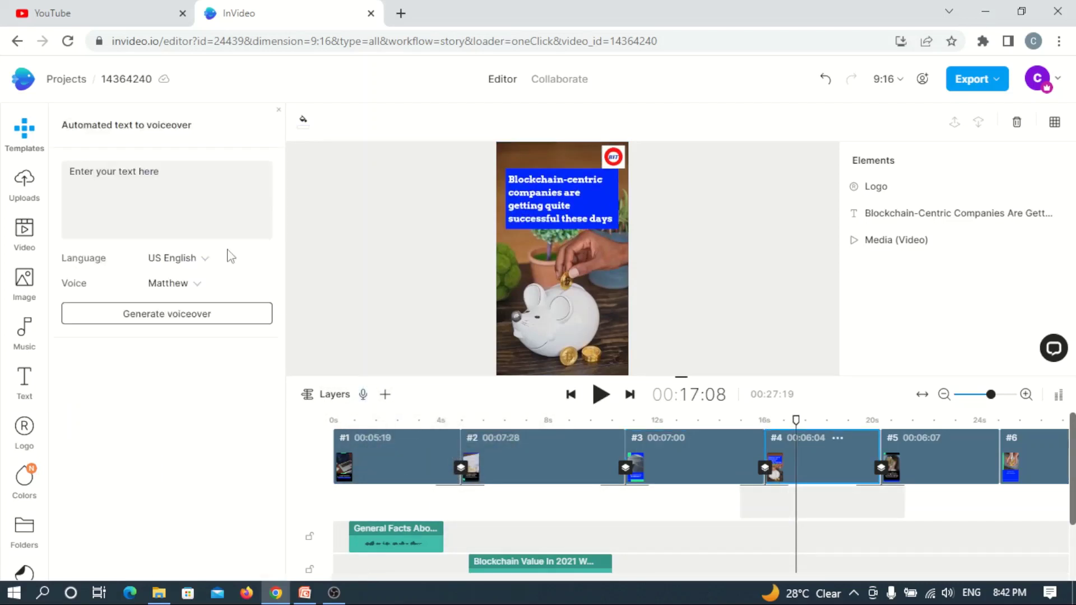
pyautogui.hotkey('ctrl', 'a')
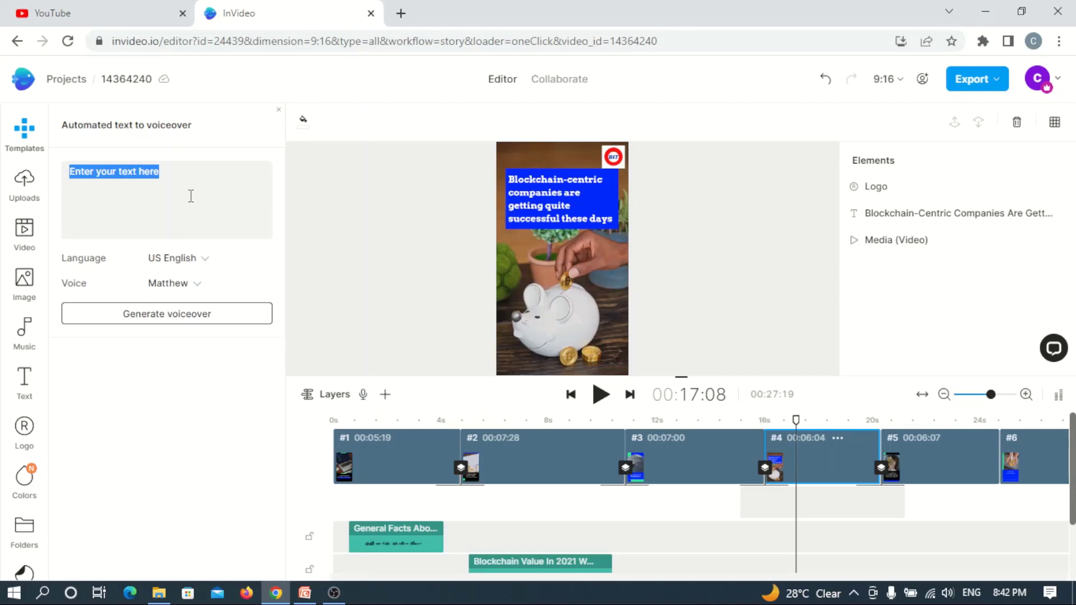
pyautogui.press('BackSpace')
pyautogui.hotkey('ctrl', 'v')
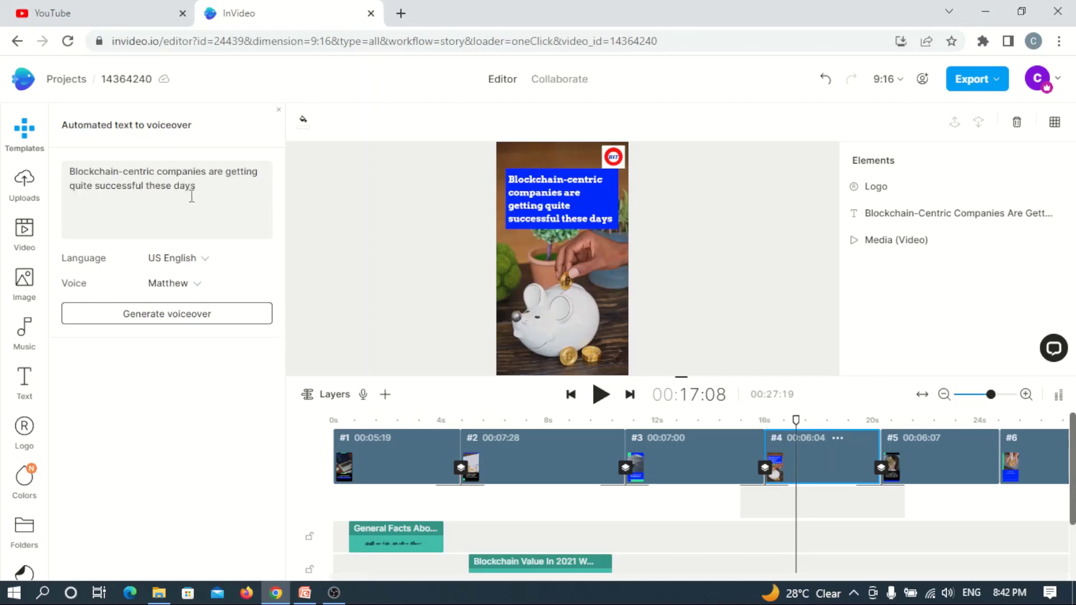
pyautogui.click(182, 320)
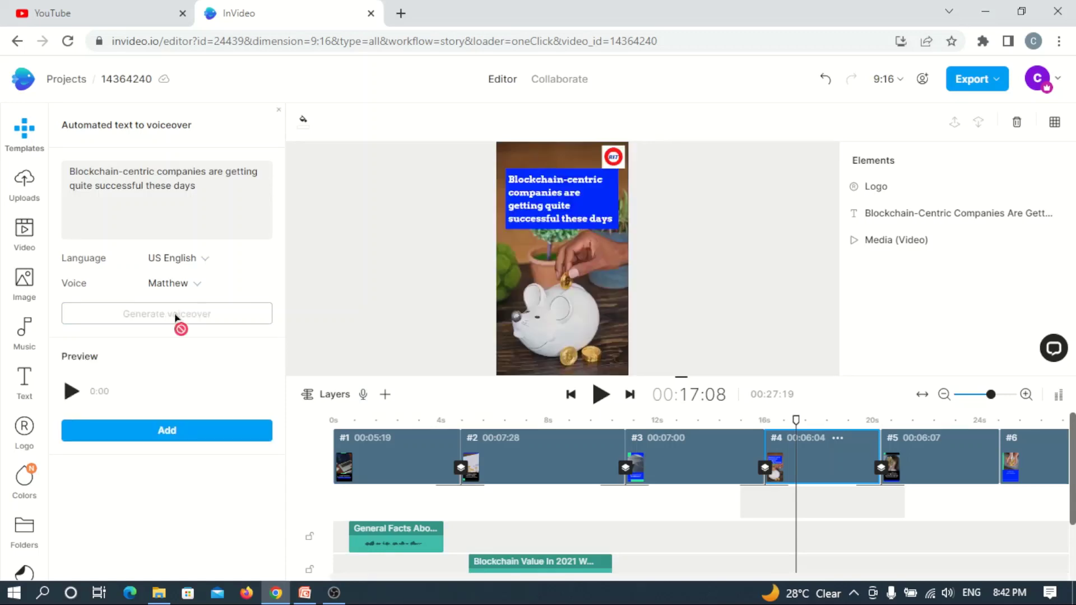
pyautogui.click(72, 391)
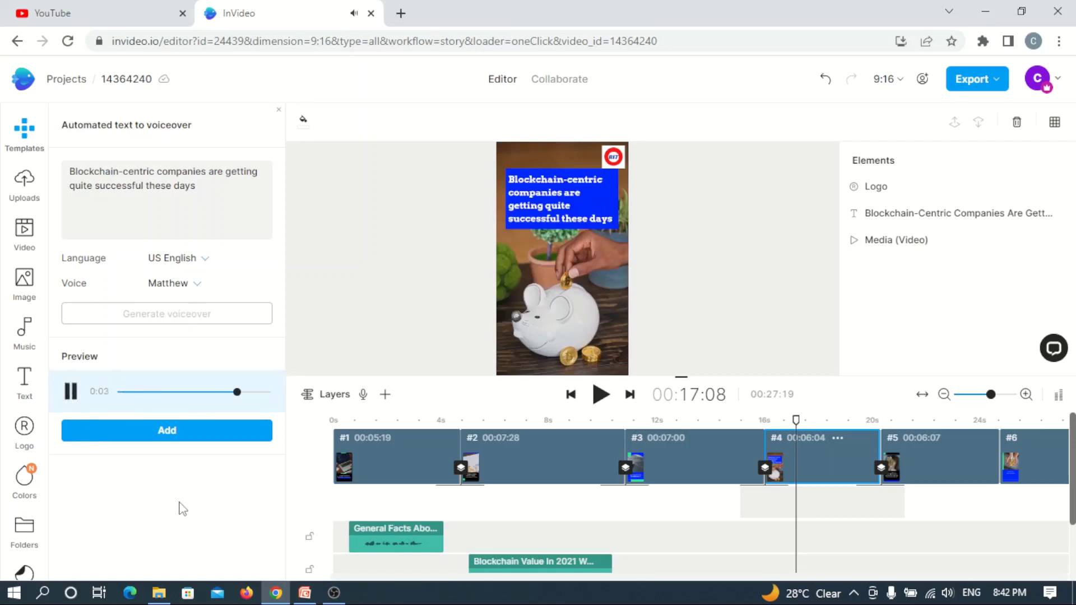
# - Add the blockchain-centric companies voiceover at the playhead and extend scene #4 to 00:07:25
pyautogui.click(191, 427)
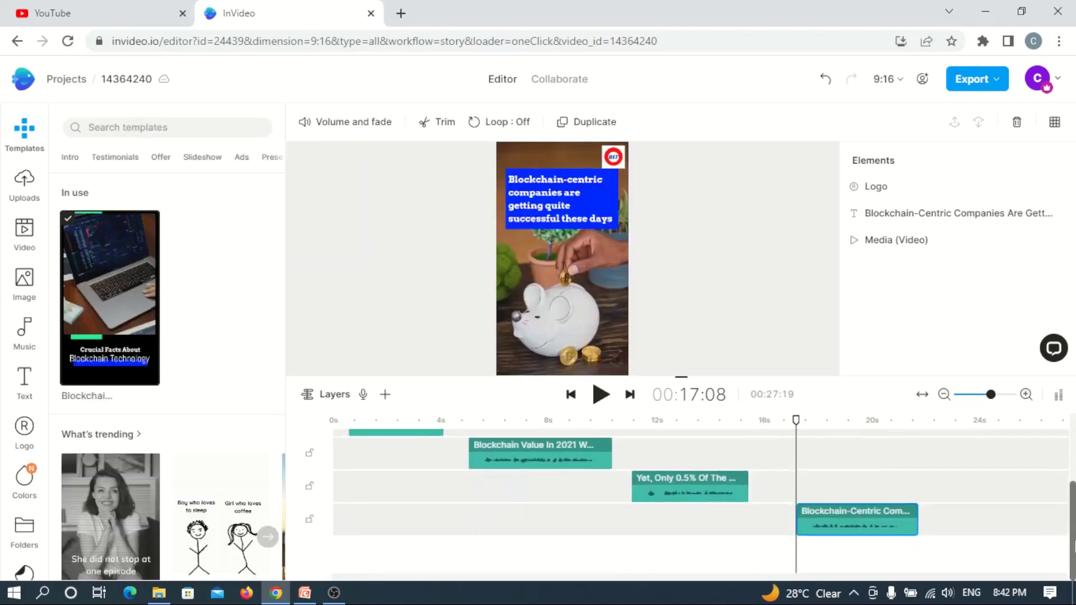
pyautogui.scroll(3, 1064, 493)
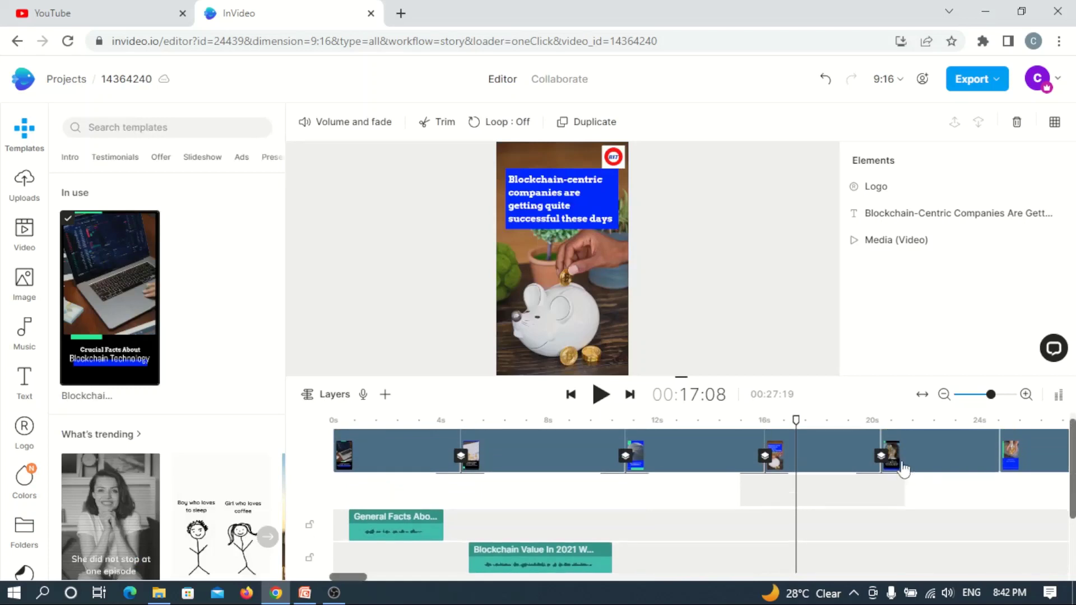
pyautogui.moveTo(887, 445); pyautogui.dragTo(926, 444)
pyautogui.scroll(-2, 1061, 465)
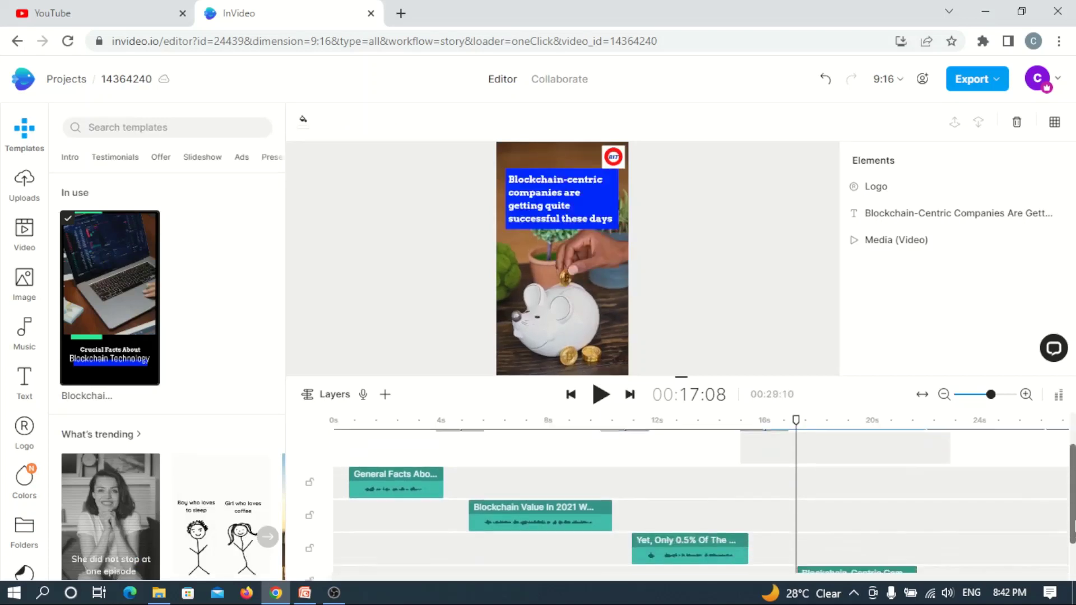
pyautogui.scroll(2, 1064, 469)
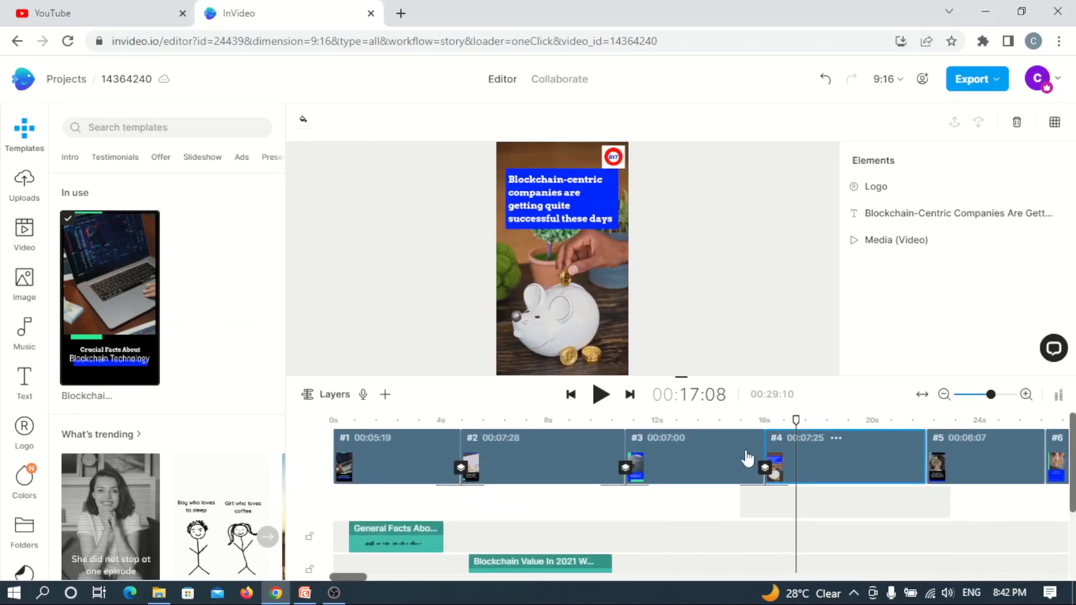
# - Play scene #4 into scene #5 and copy scene #5's caption "Nine out of 10 major banks in North America and Europe are exploring this technology already"
pyautogui.click(600, 395)
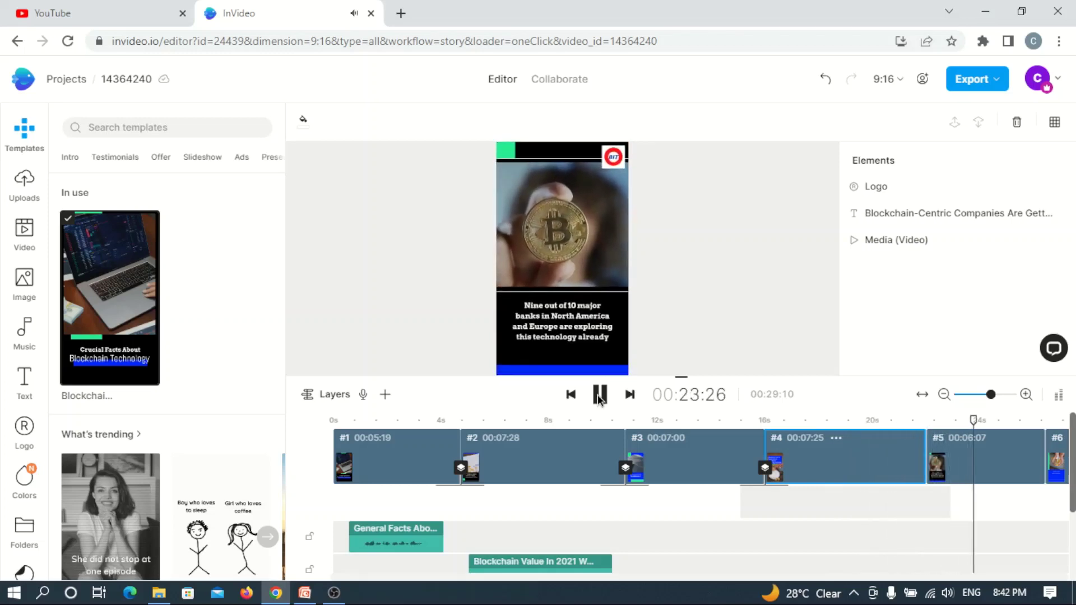
pyautogui.click(597, 394)
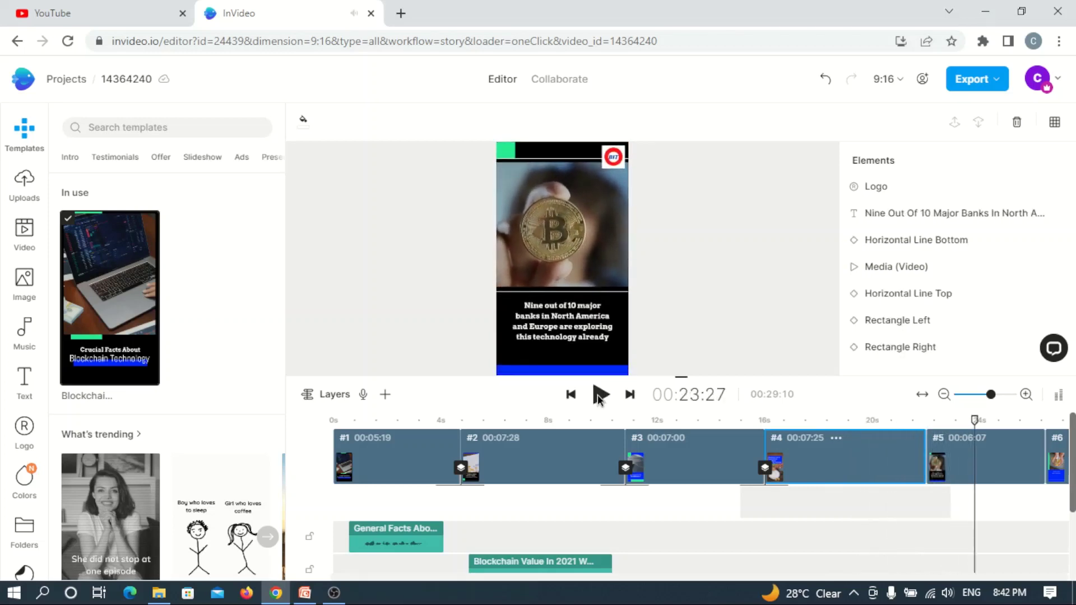
pyautogui.click(586, 322)
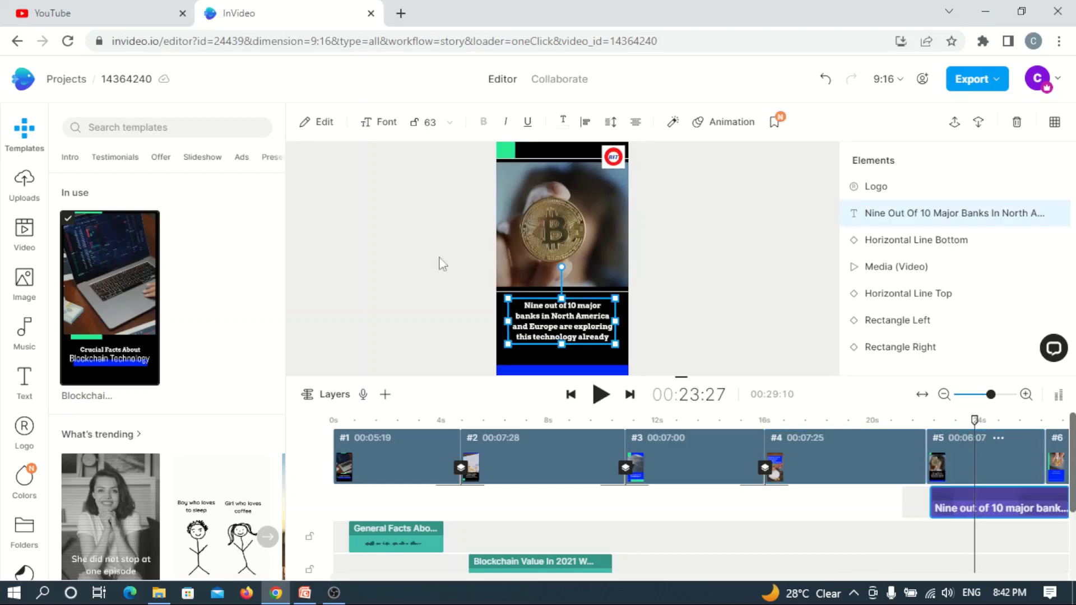
pyautogui.doubleClick(583, 324)
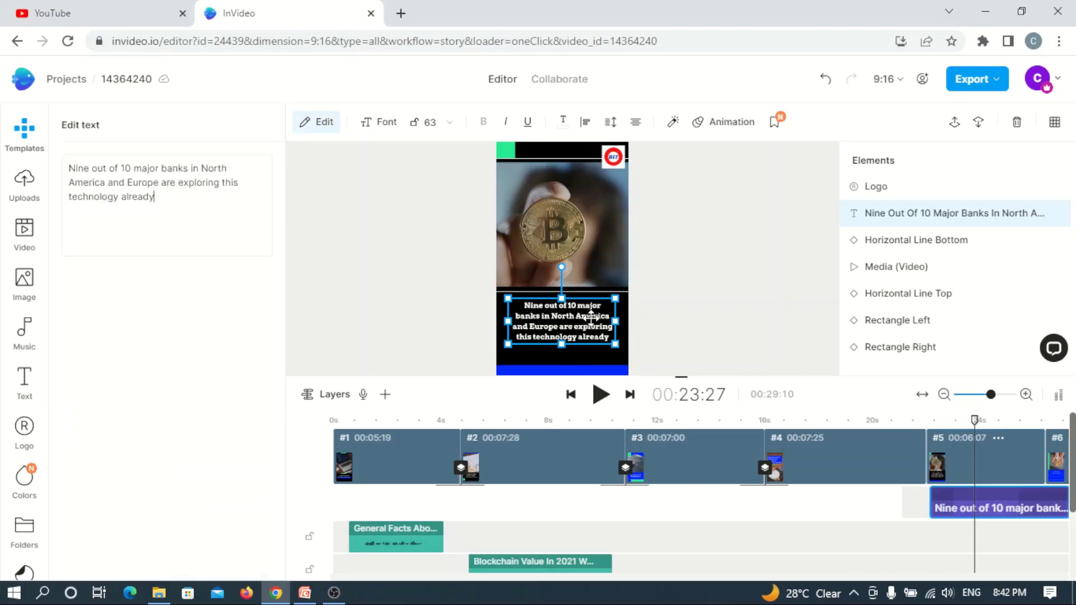
pyautogui.tripleClick(186, 187)
pyautogui.hotkey('ctrl', 'c')
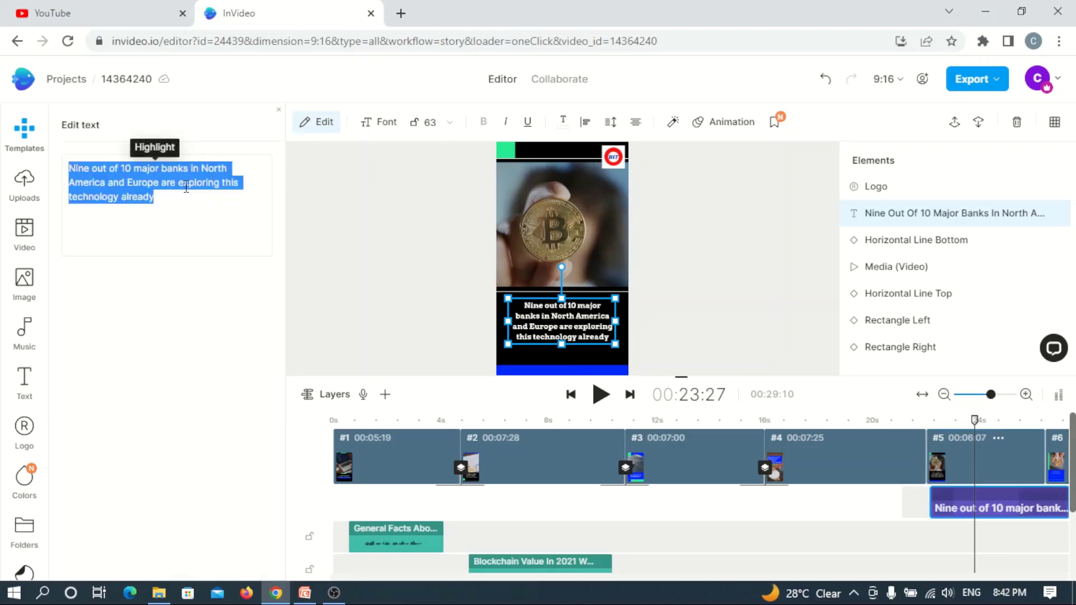
# - With the playhead at 00:23:03 in scene #5, generate and preview a US English Matthew text-to-speech voiceover from the copied caption
pyautogui.click(984, 463)
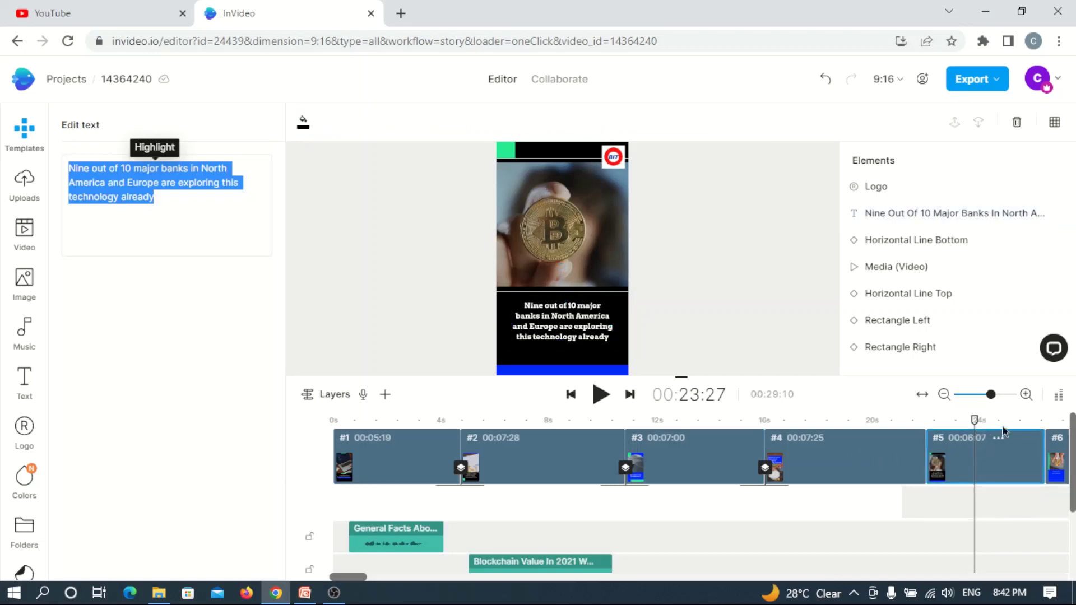
pyautogui.scroll(-3, 1059, 448)
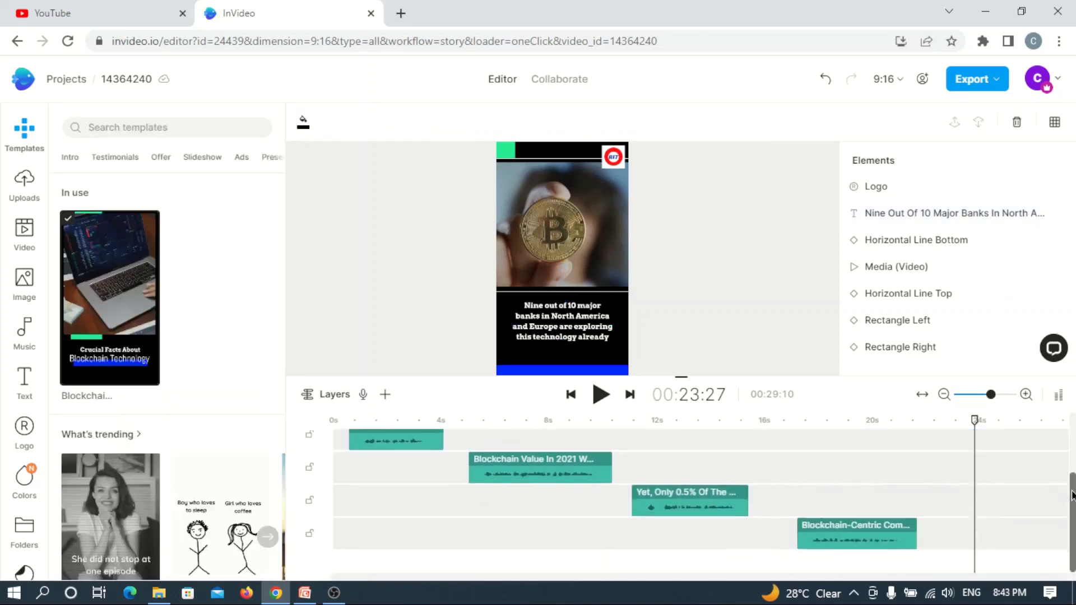
pyautogui.scroll(3, 1059, 437)
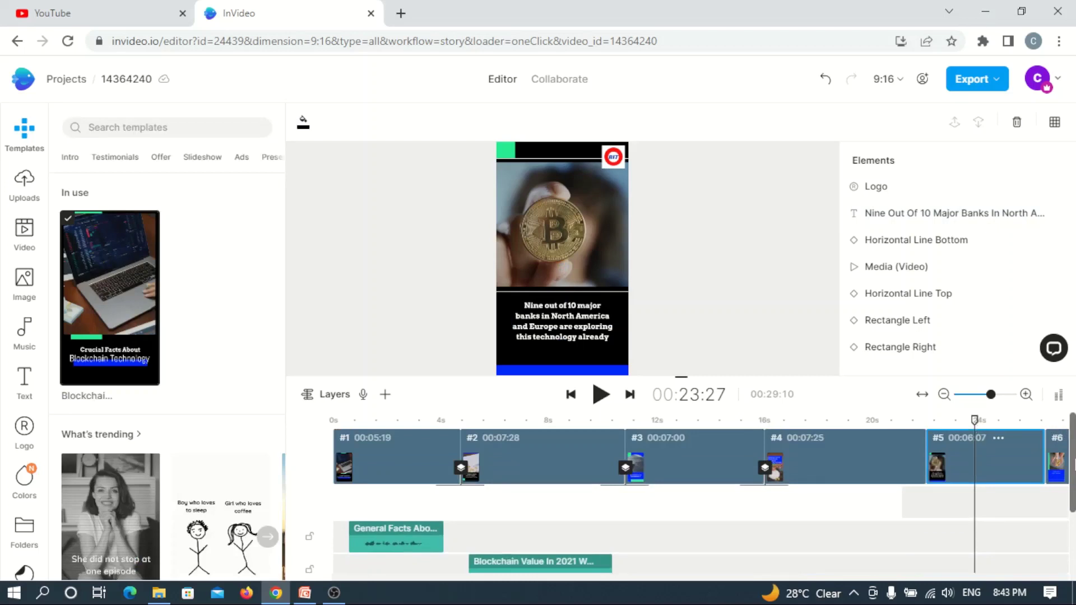
pyautogui.moveTo(974, 419); pyautogui.dragTo(953, 419)
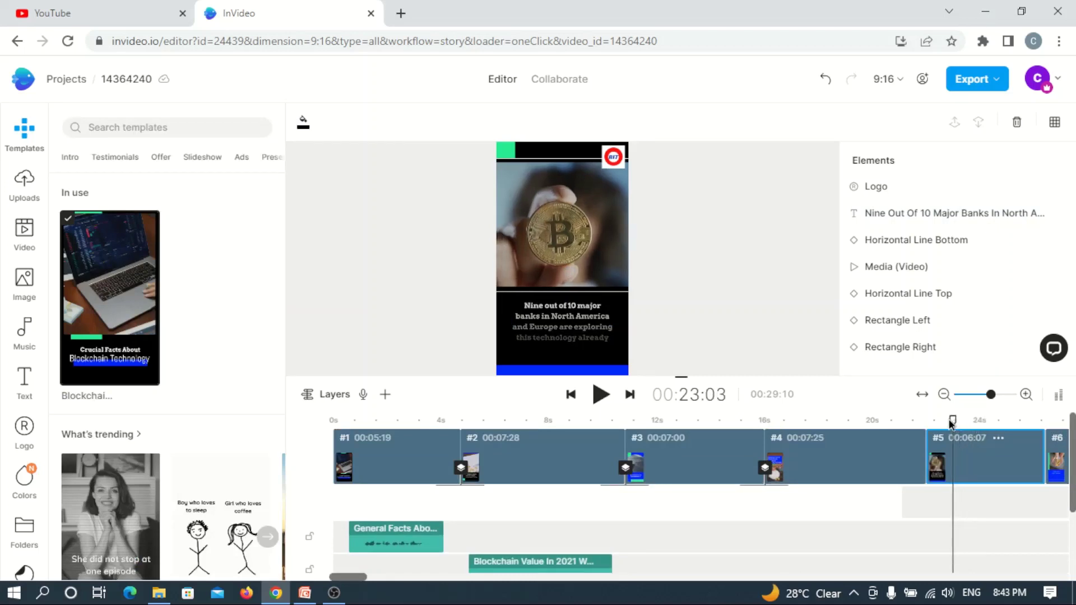
pyautogui.click(364, 395)
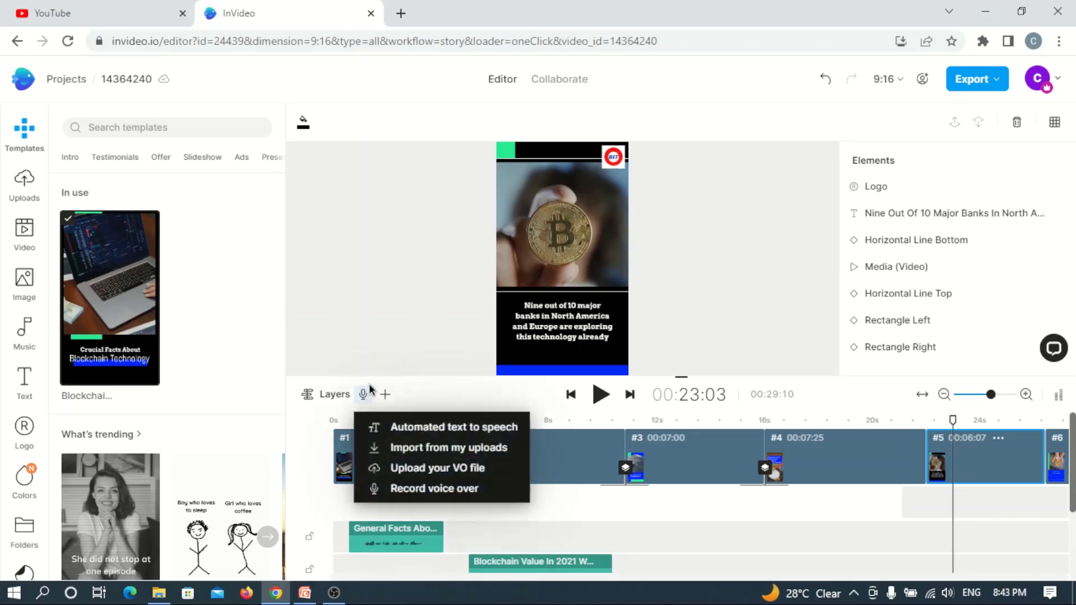
pyautogui.click(409, 427)
pyautogui.click(190, 195)
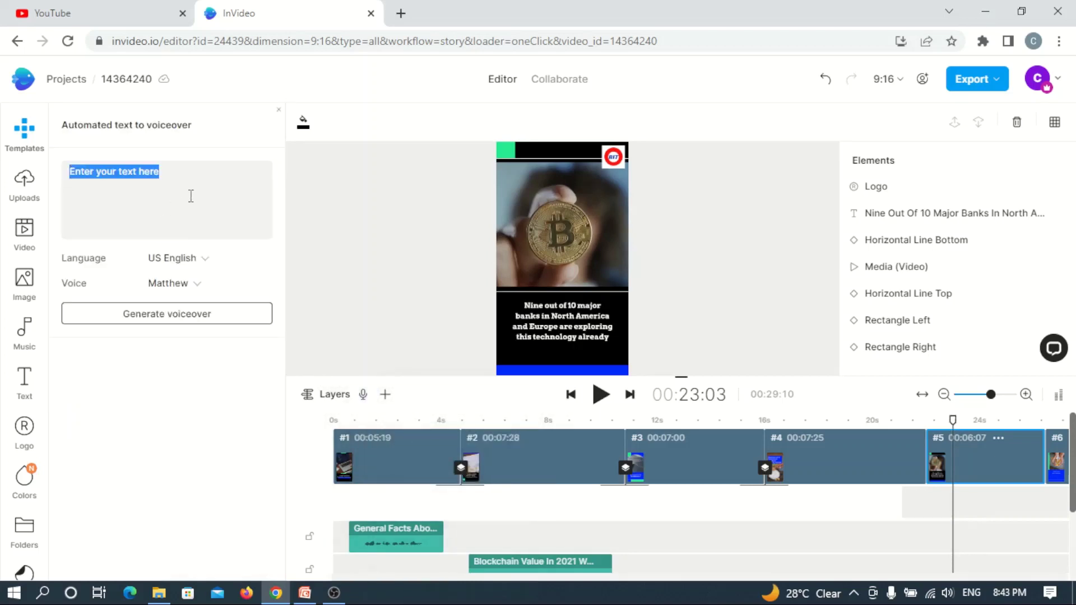
pyautogui.press('BackSpace')
pyautogui.hotkey('ctrl', 'v')
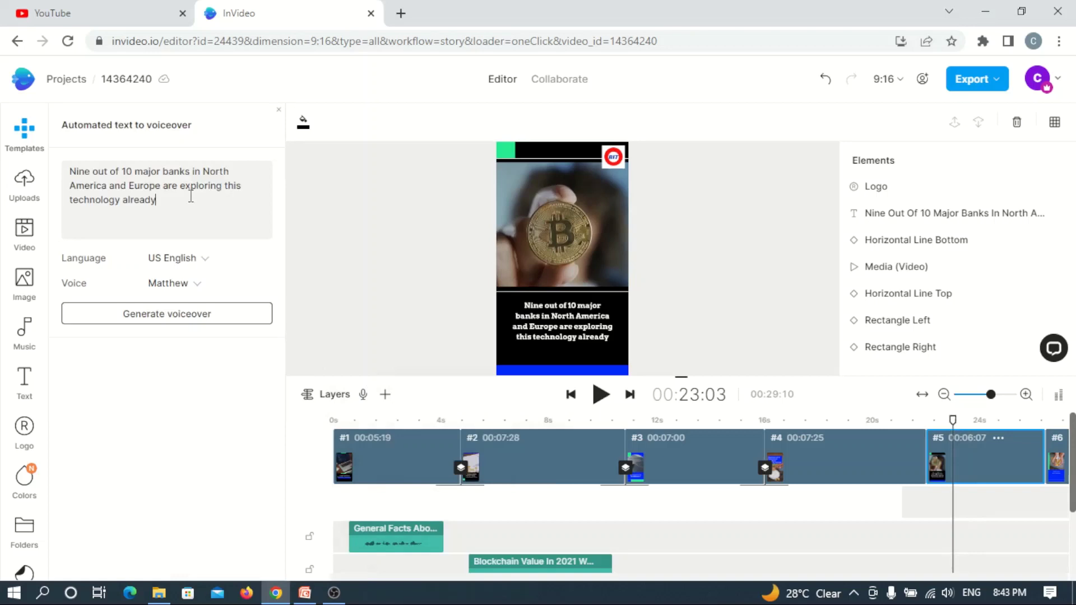
pyautogui.click(179, 315)
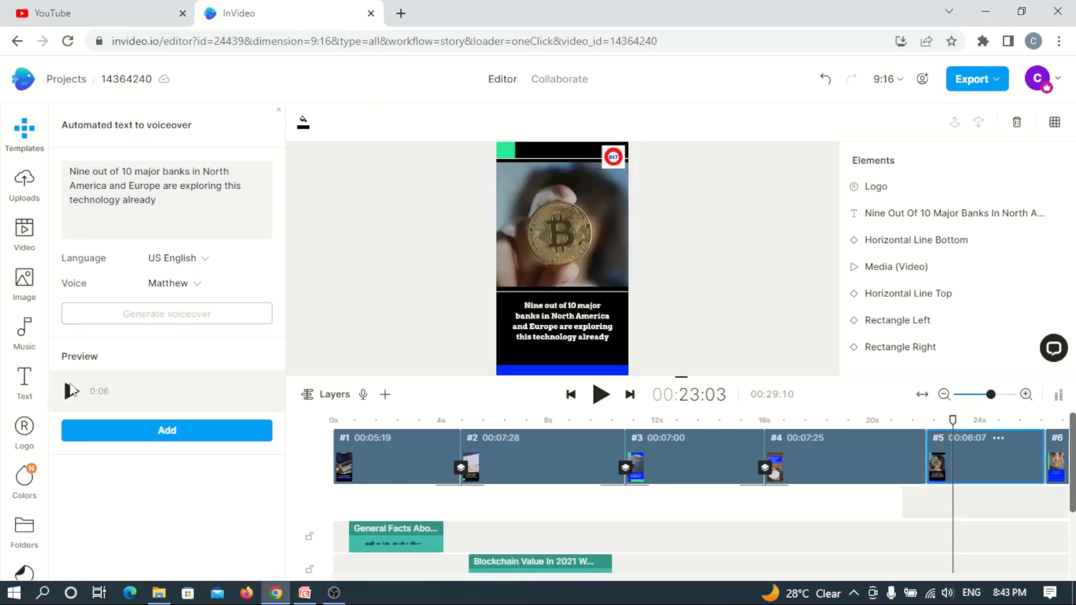
pyautogui.click(71, 391)
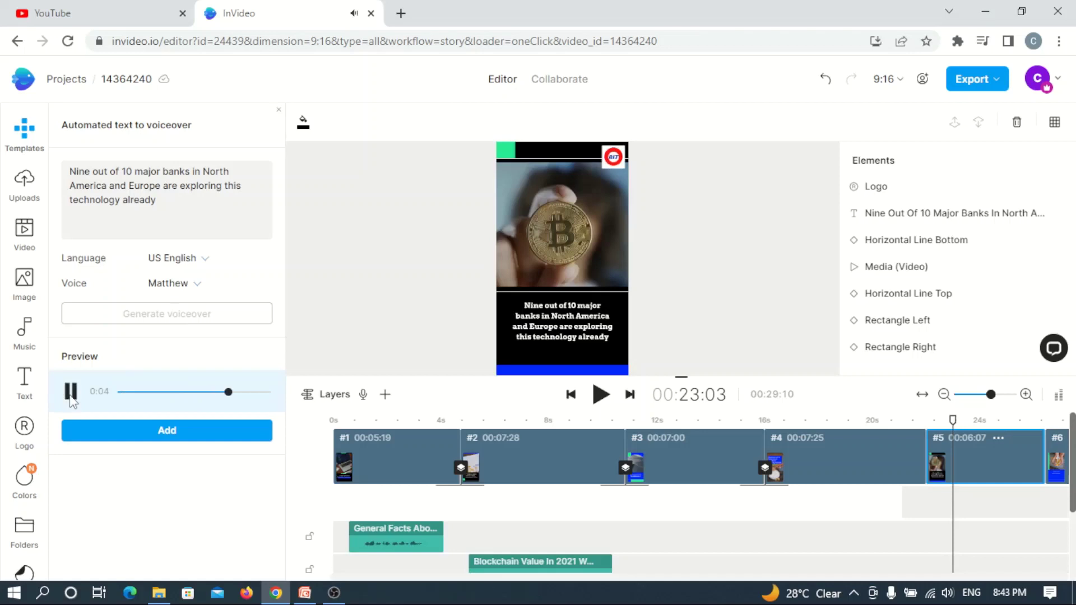
# - Add the "Nine out of 10 major banks" voiceover at the playhead and extend scene #5 to 00:07:12
pyautogui.click(167, 431)
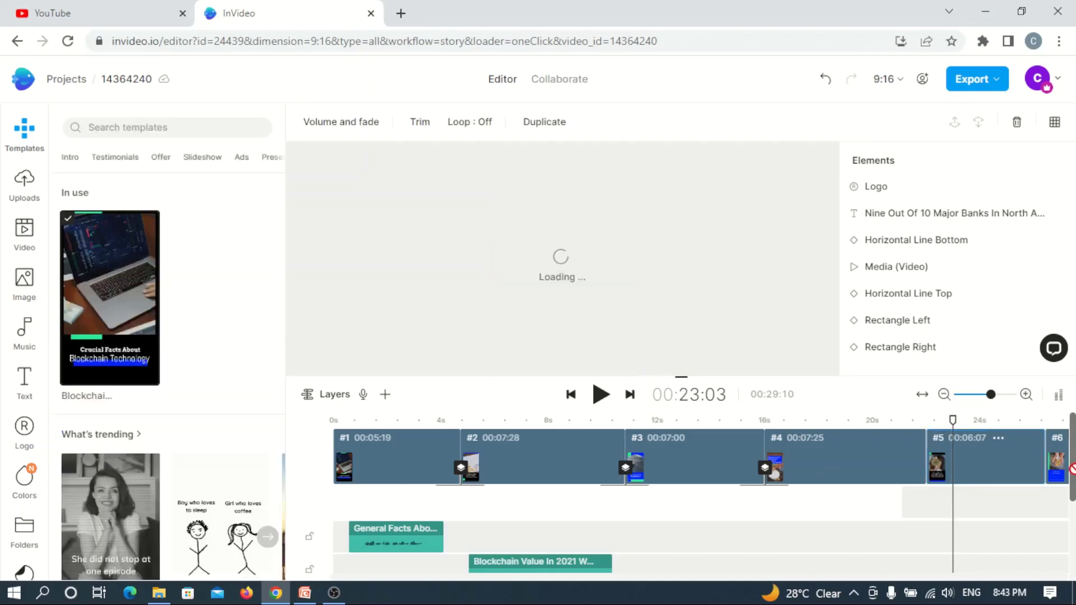
pyautogui.scroll(-3, 1070, 429)
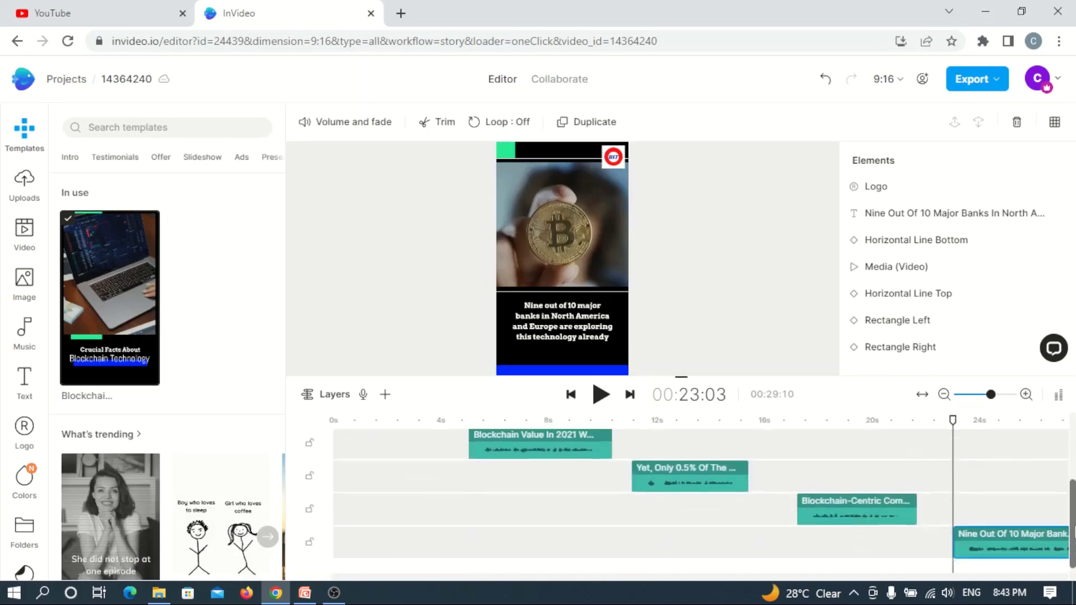
pyautogui.scroll(3, 1070, 428)
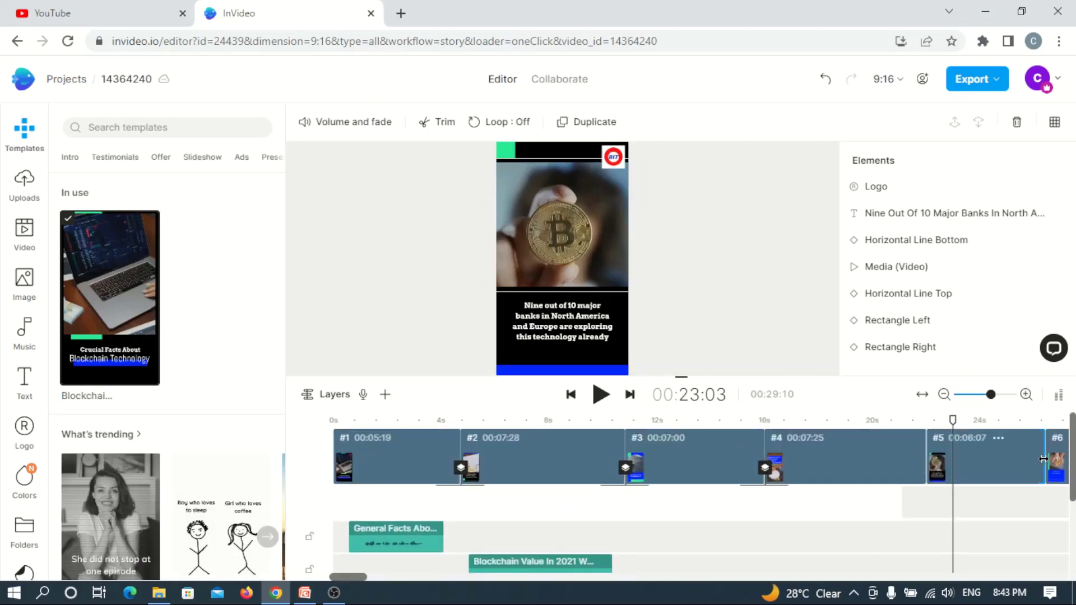
pyautogui.moveTo(1069, 463); pyautogui.dragTo(1072, 464)
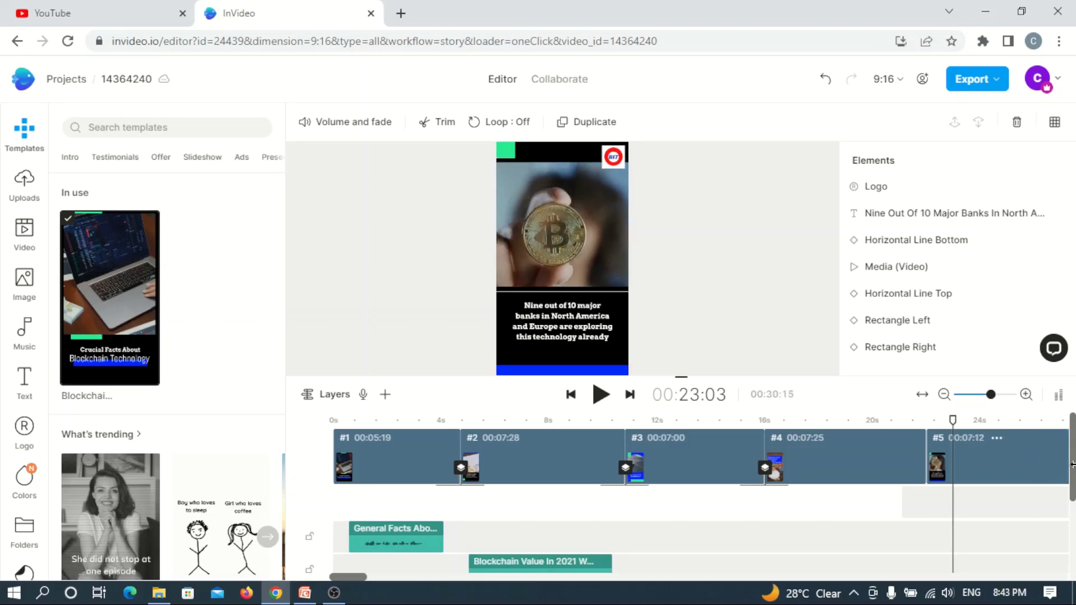
# - Play scene #5 with its voiceover into scene #6 and extend scene #5 to 00:08:28
pyautogui.click(600, 395)
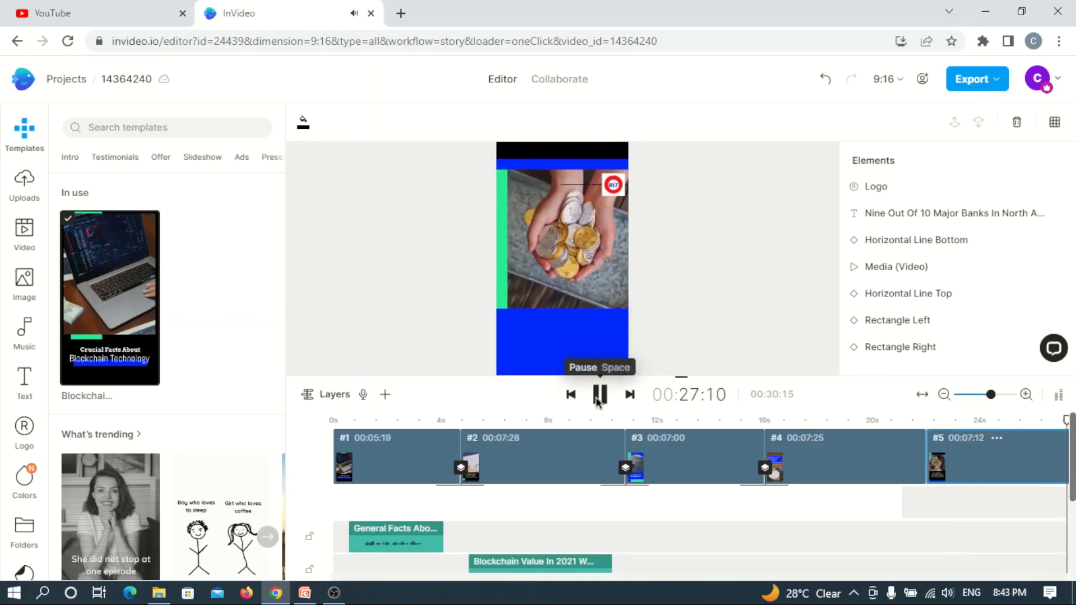
pyautogui.click(599, 399)
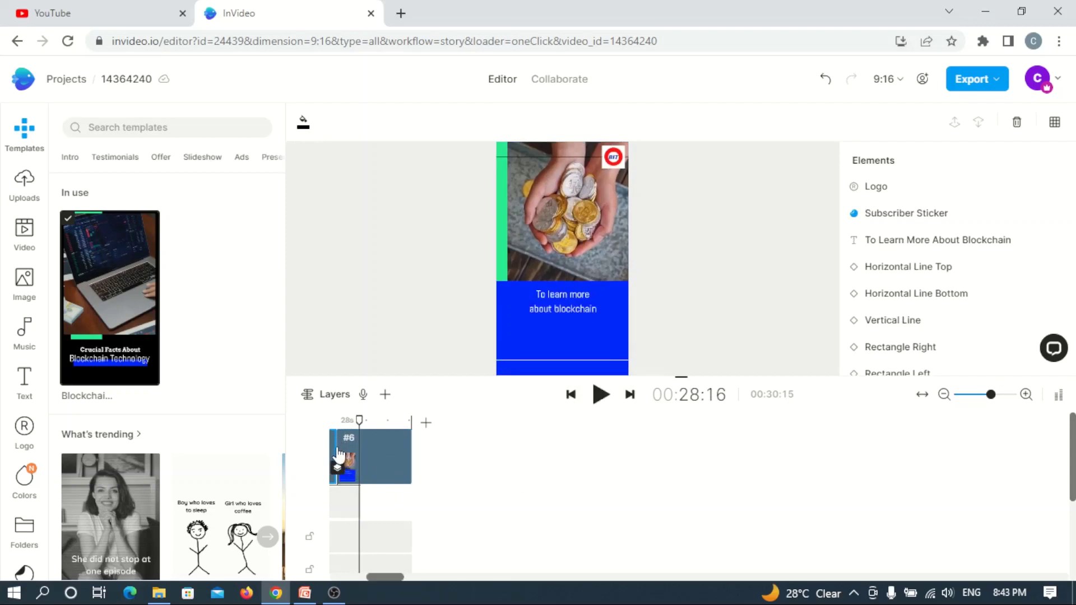
pyautogui.moveTo(348, 451); pyautogui.dragTo(374, 454)
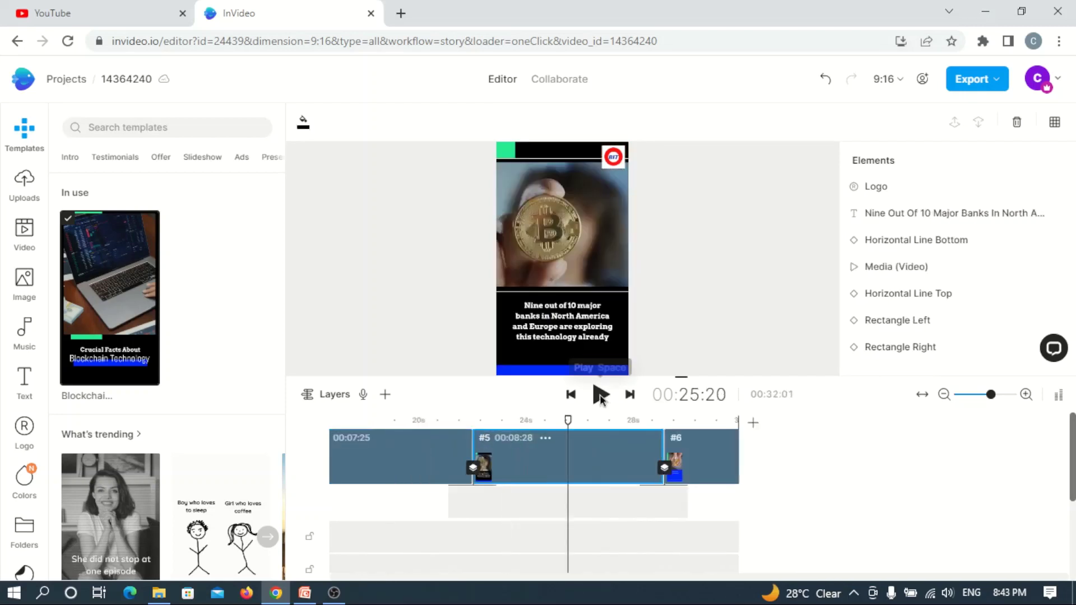
# - Play from the middle of scene #5 through scene #6 and return the playhead to 00:30:05
pyautogui.click(598, 395)
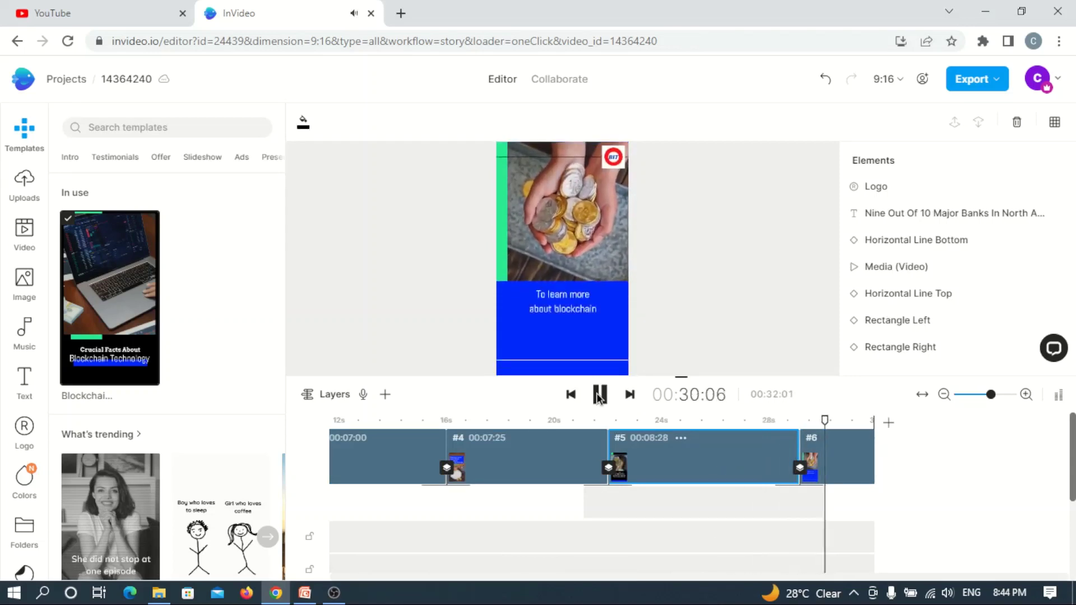
pyautogui.click(599, 395)
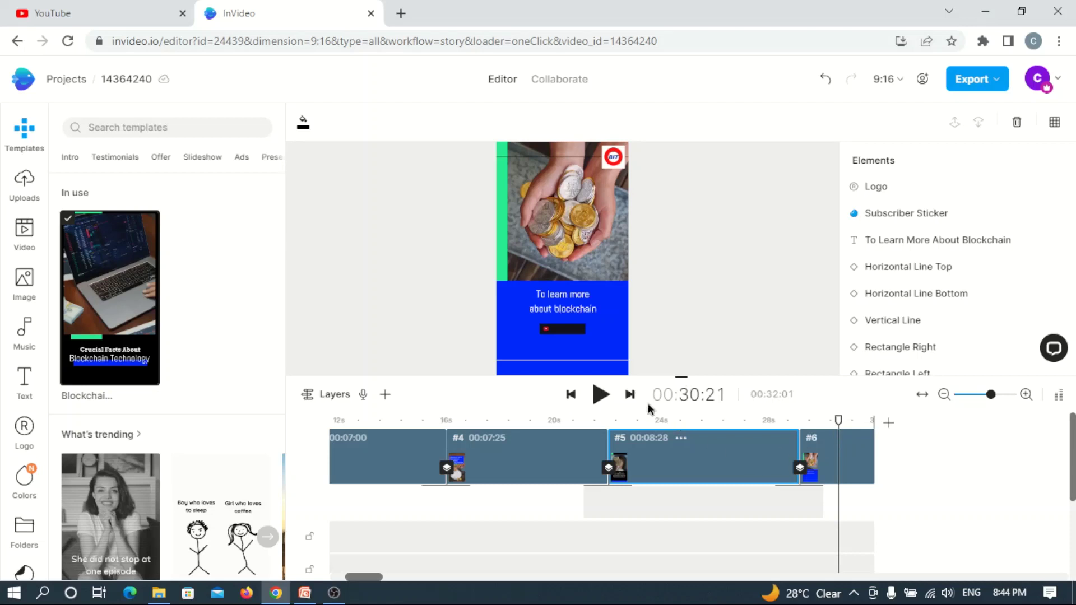
pyautogui.click(599, 395)
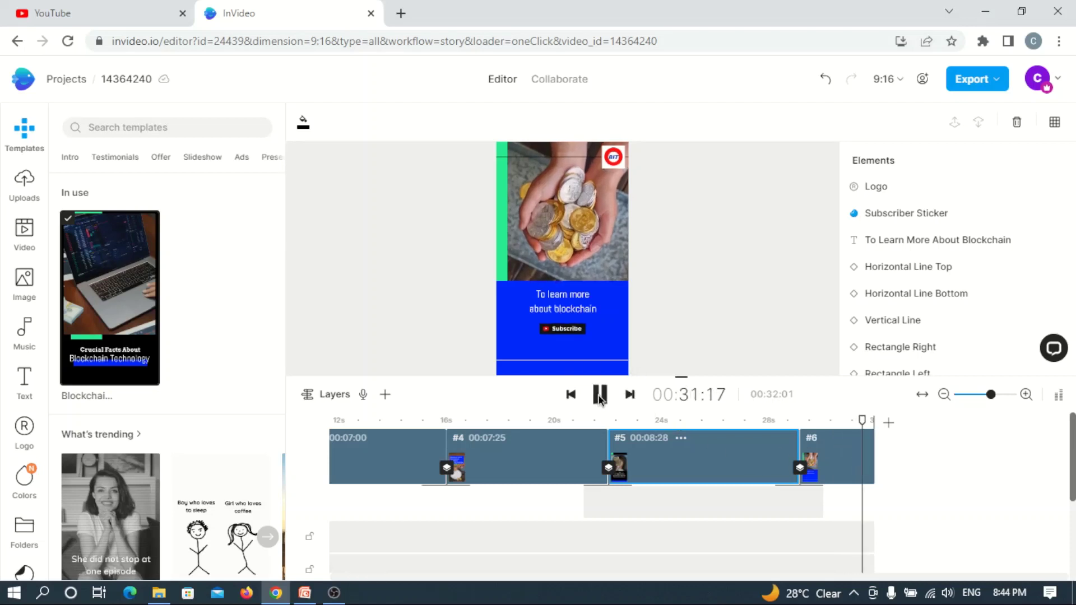
pyautogui.moveTo(865, 429); pyautogui.dragTo(824, 428)
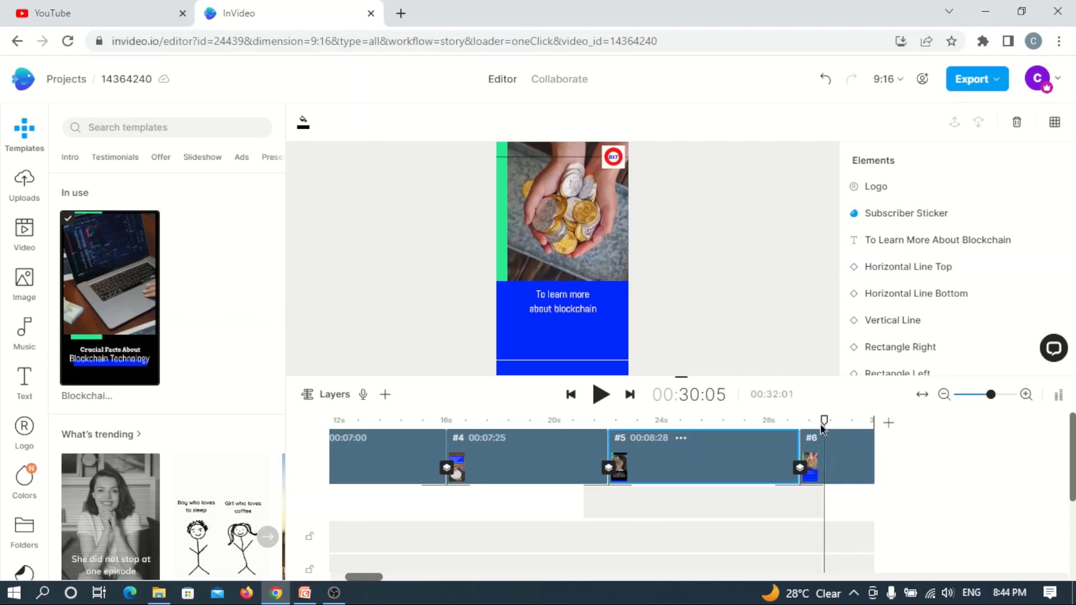
# - Copy scene #6's caption text "To learn more about blockchain"
pyautogui.click(572, 307)
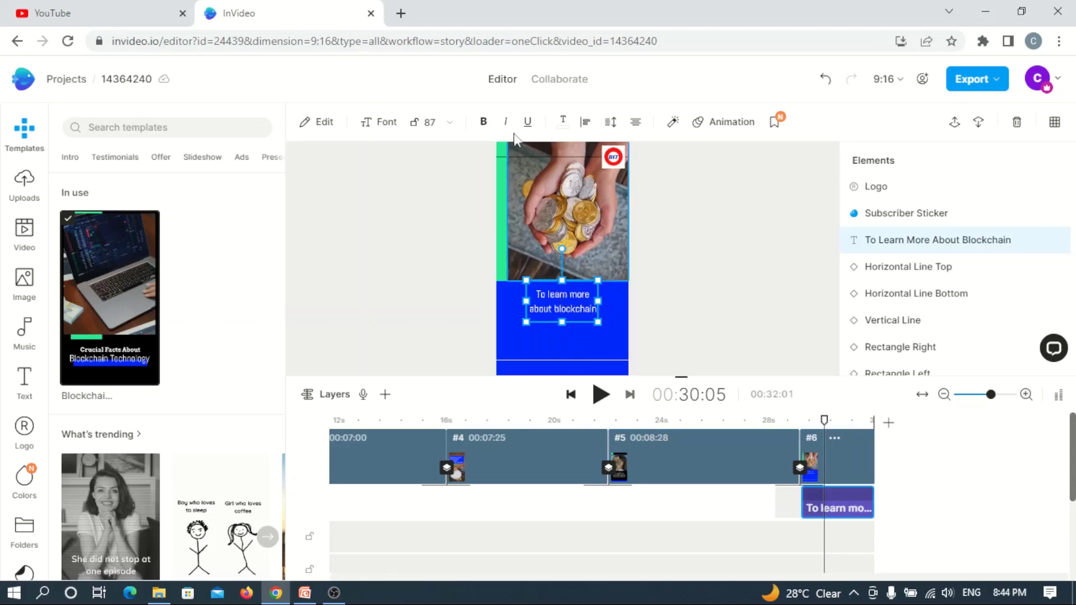
pyautogui.doubleClick(569, 301)
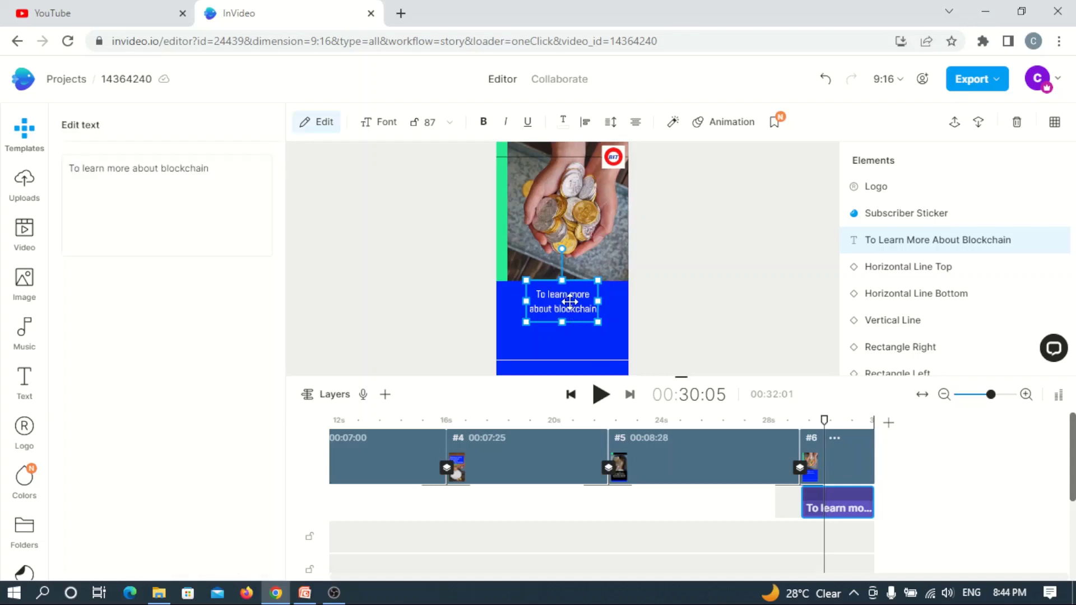
pyautogui.tripleClick(218, 169)
pyautogui.hotkey('ctrl', 'c')
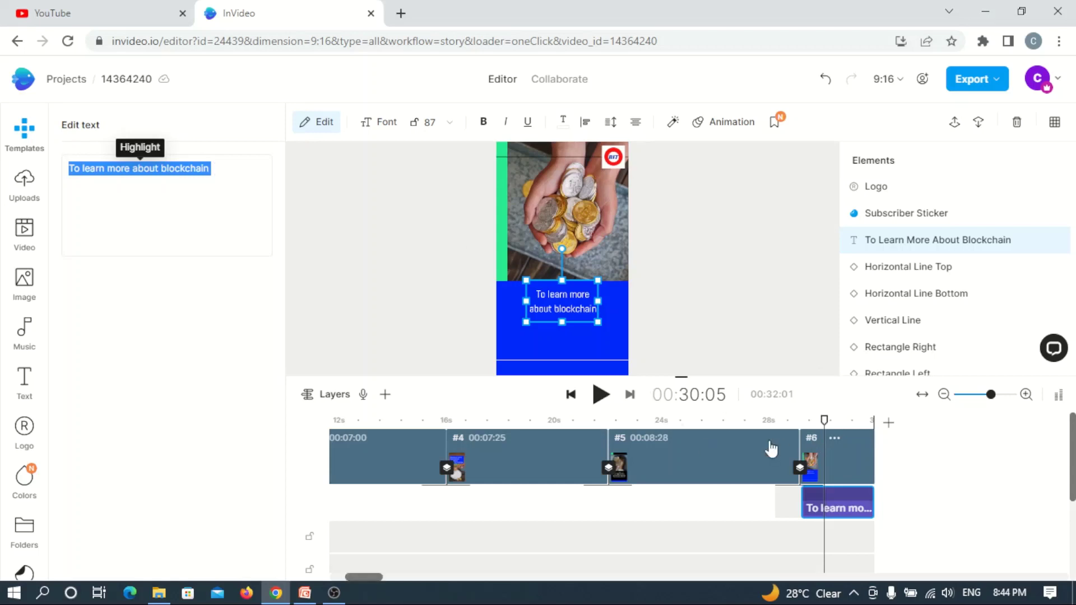
# - Select scene #6 and move the playhead to 00:29:17, near the start of the scene
pyautogui.click(861, 462)
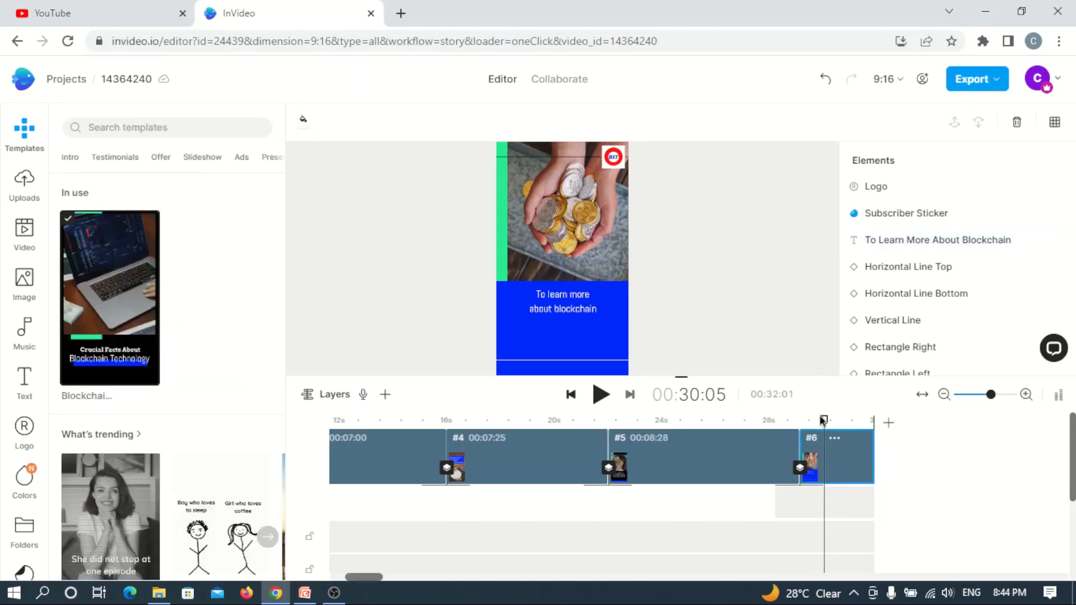
pyautogui.moveTo(825, 418); pyautogui.dragTo(804, 424)
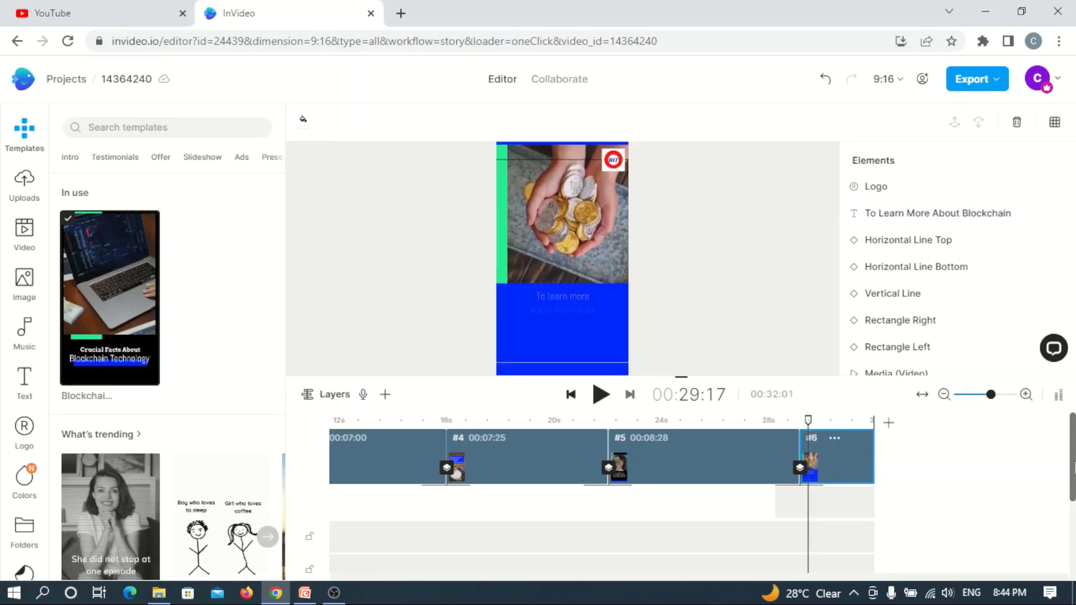
pyautogui.scroll(-2, 602, 502)
pyautogui.scroll(2, 601, 501)
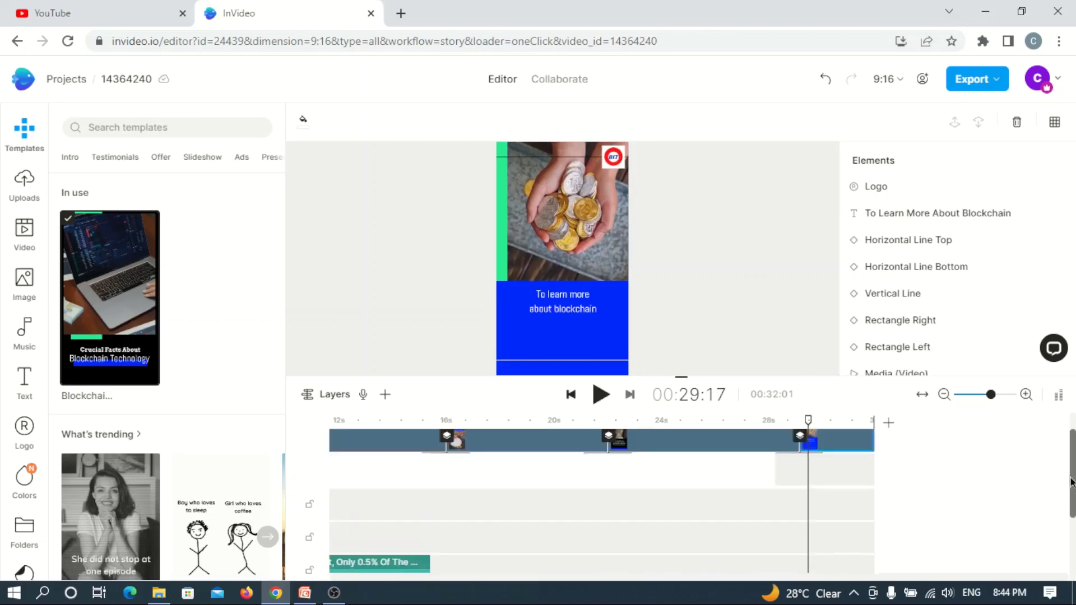
# - Generate a text-to-speech voiceover reading "To learn more about blockchain kindly subscribe to this YouTube channel"
pyautogui.click(363, 394)
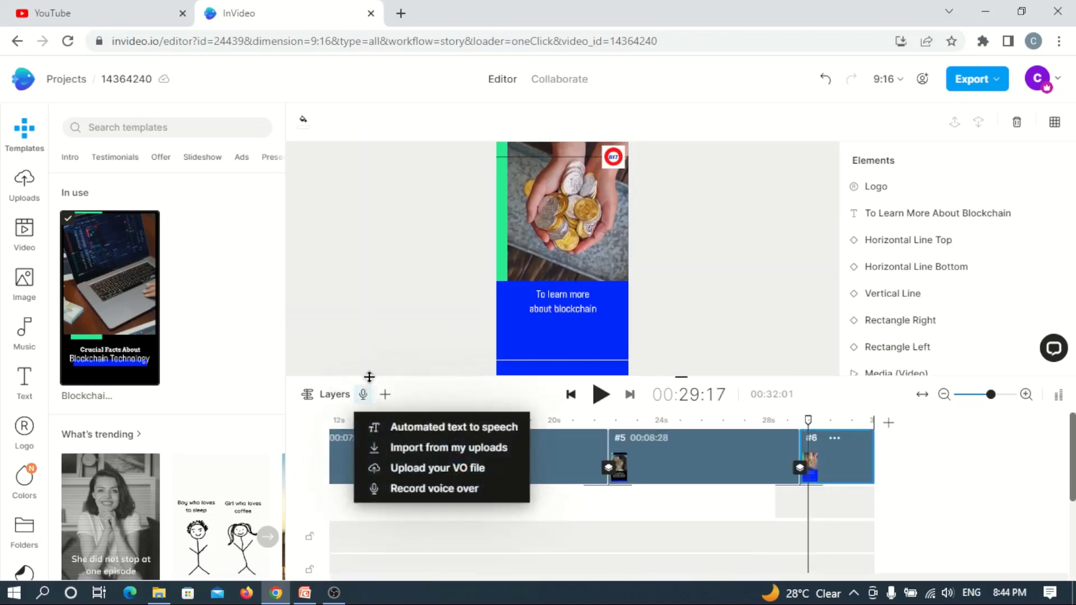
pyautogui.click(419, 427)
pyautogui.tripleClick(213, 189)
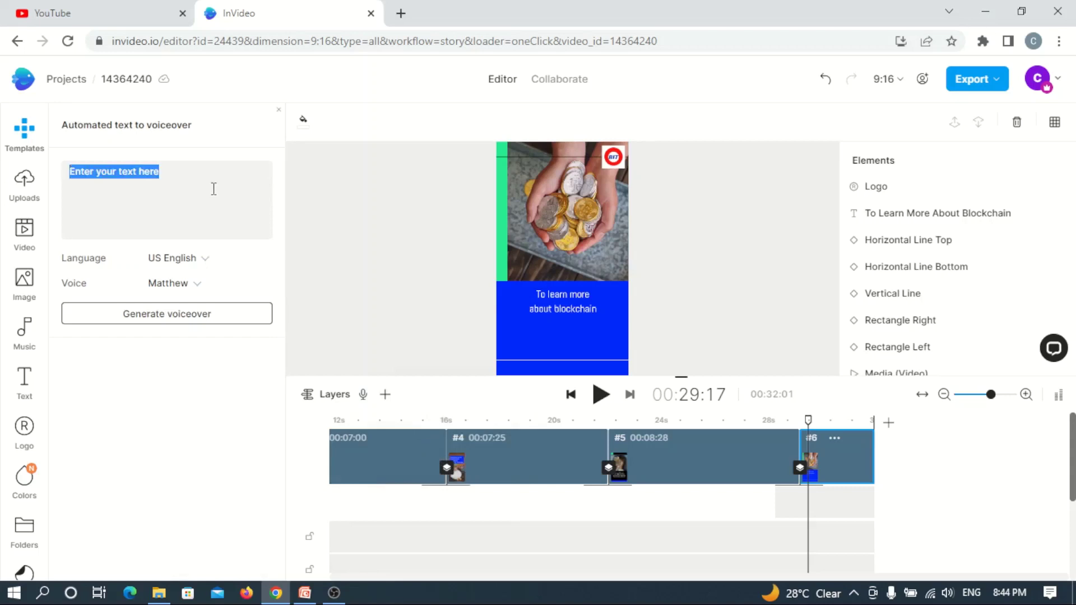
pyautogui.press('BackSpace')
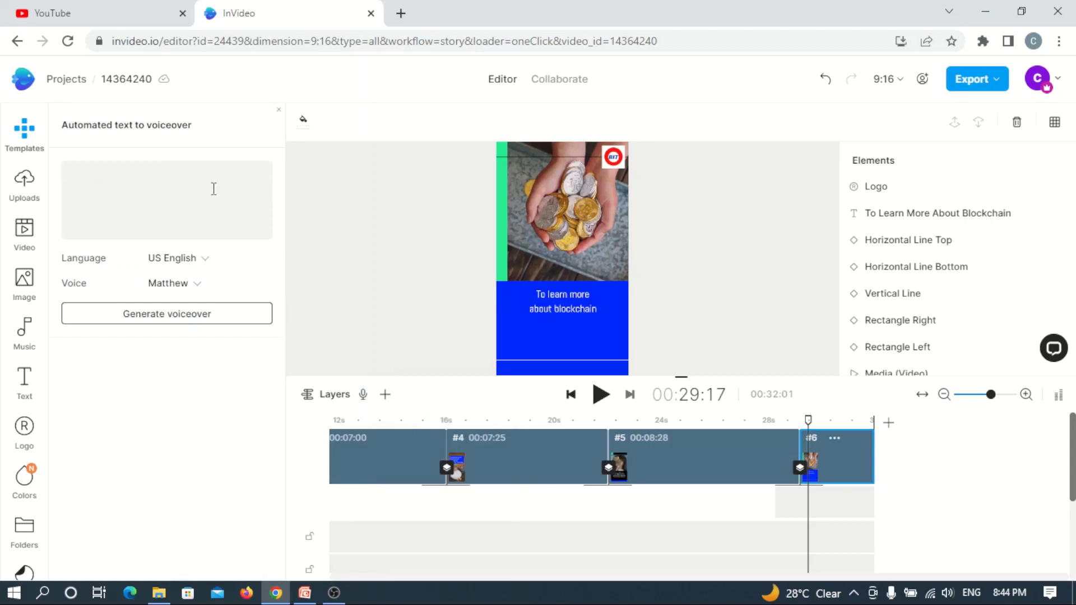
pyautogui.hotkey('ctrl', 'v')
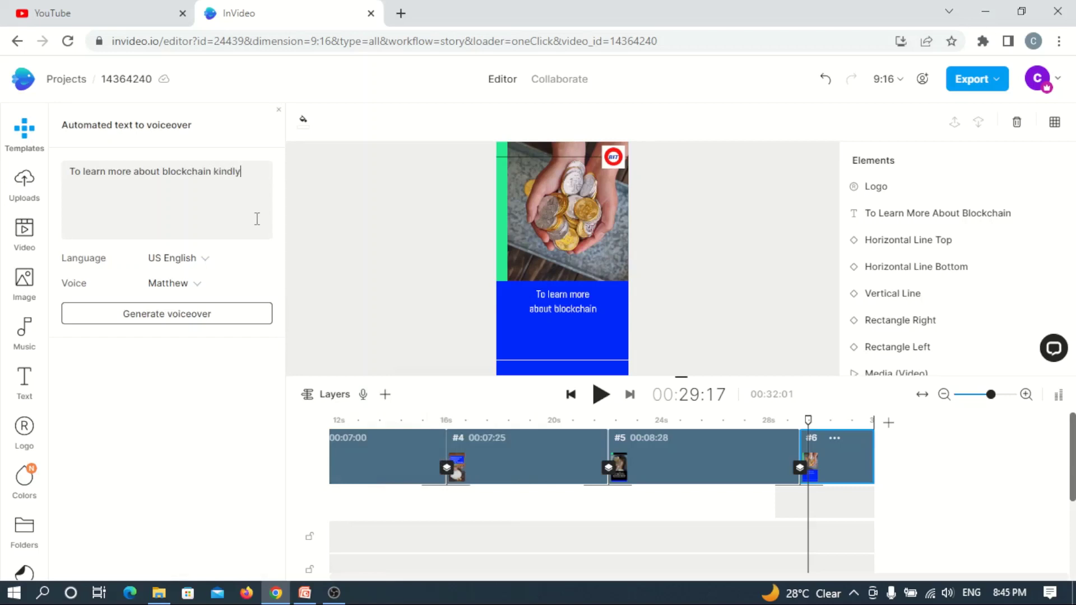
pyautogui.write('kindly subscribe to this YouTube channel')
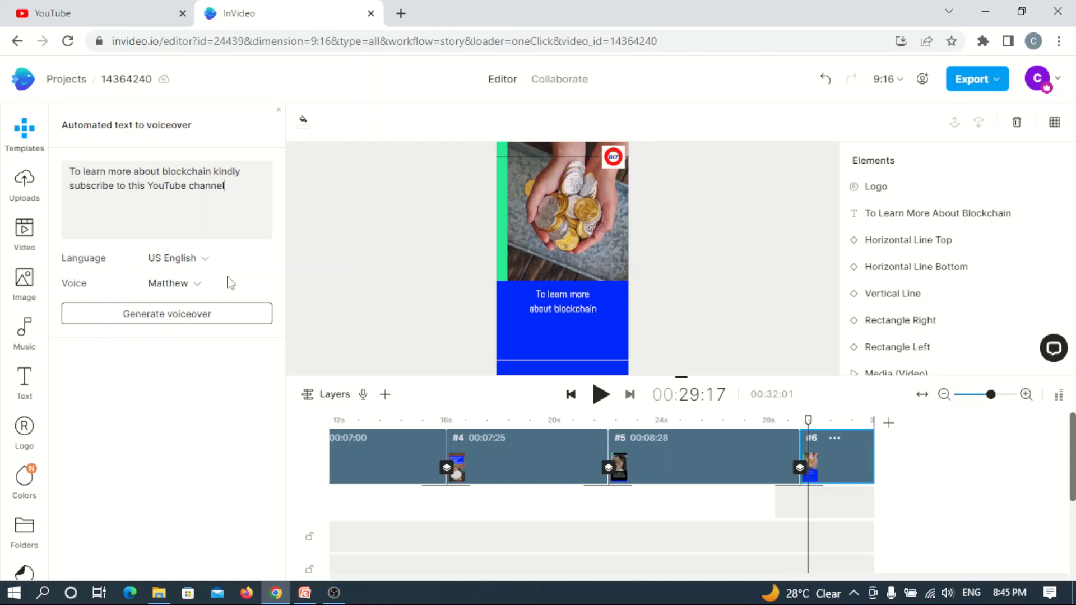
pyautogui.click(216, 311)
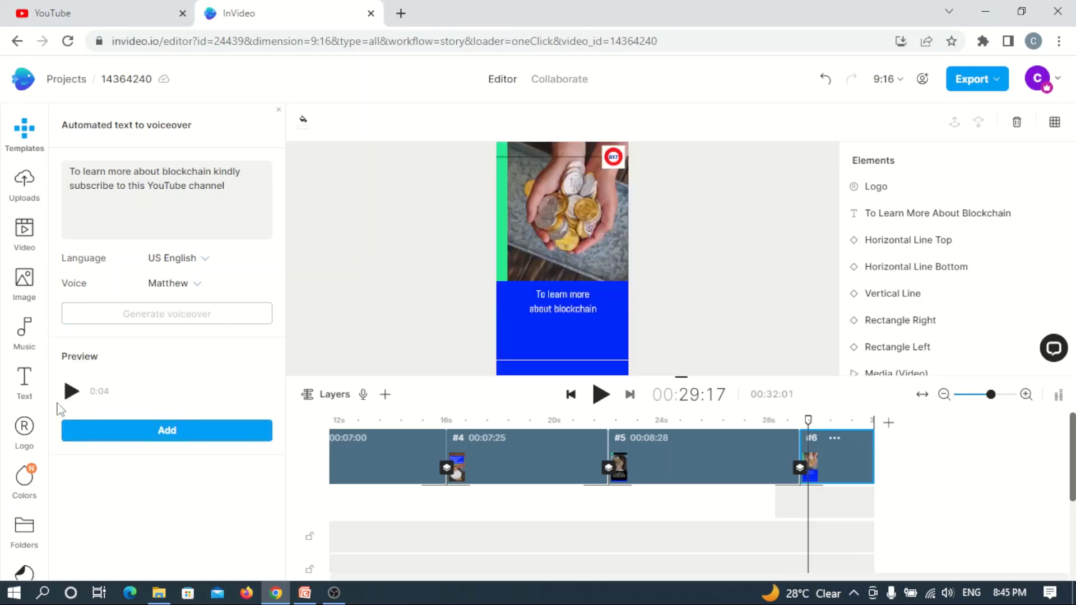
# - Preview the generated voiceover, add it at the playhead and extend scene #6 to 00:06:21
pyautogui.click(70, 393)
pyautogui.click(204, 430)
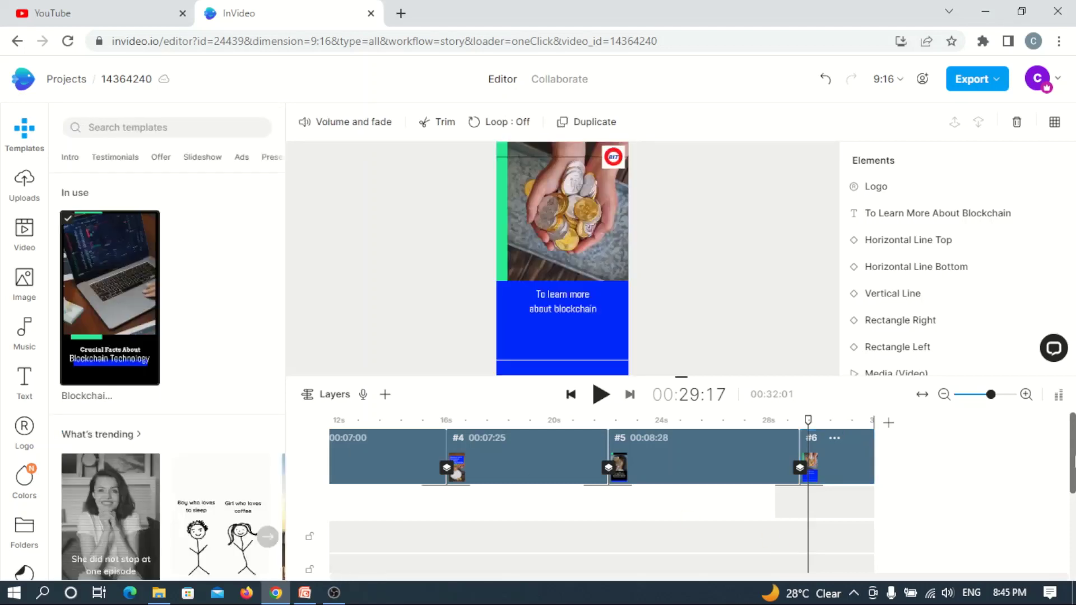
pyautogui.scroll(-3, 1070, 465)
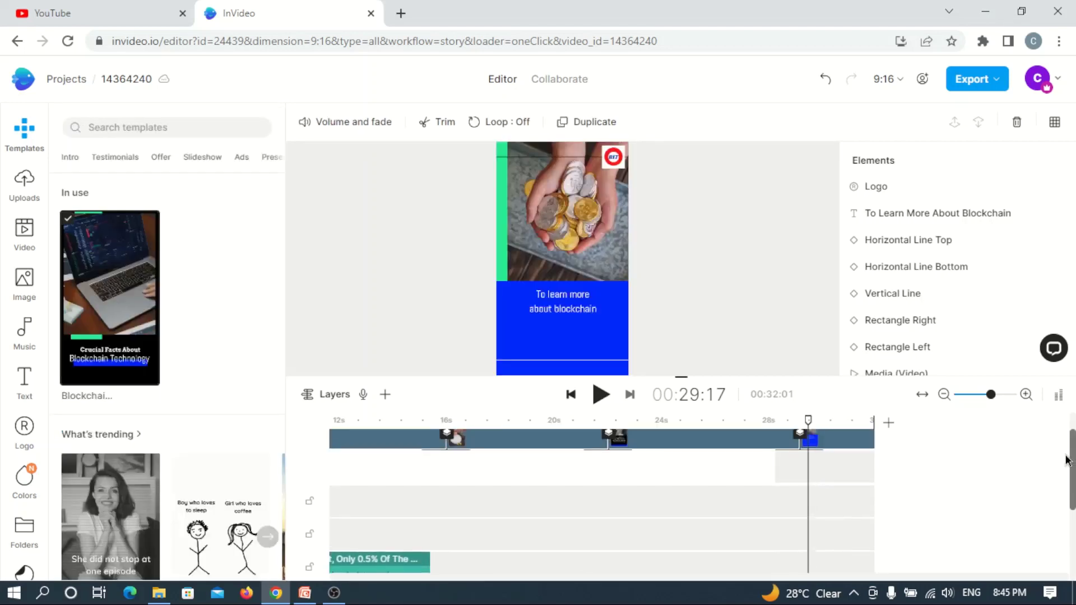
pyautogui.scroll(3, 1066, 460)
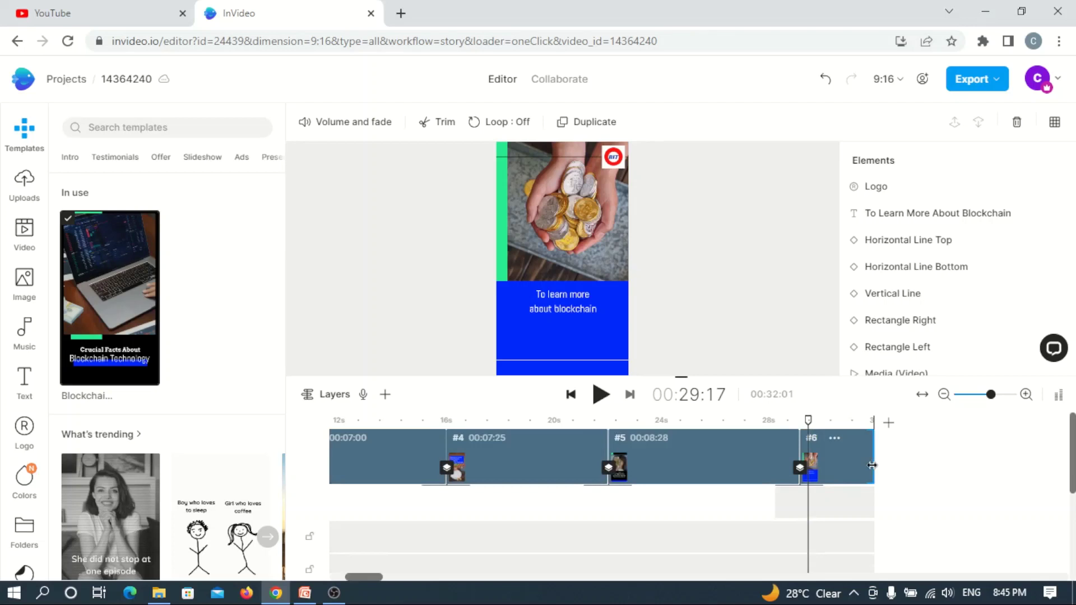
pyautogui.moveTo(872, 465); pyautogui.dragTo(1040, 468)
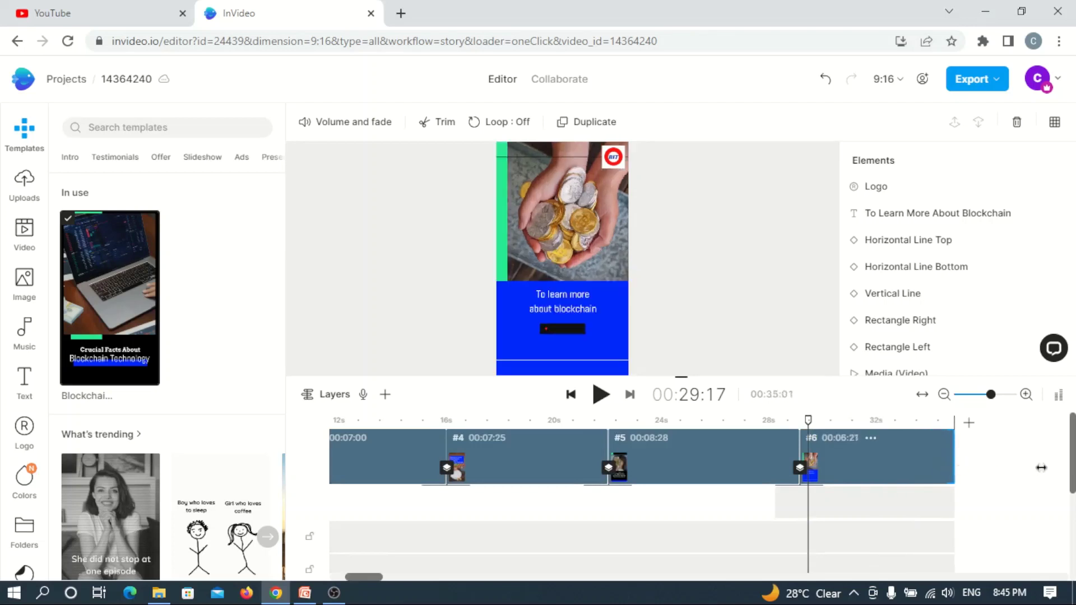
pyautogui.scroll(-5, 1041, 468)
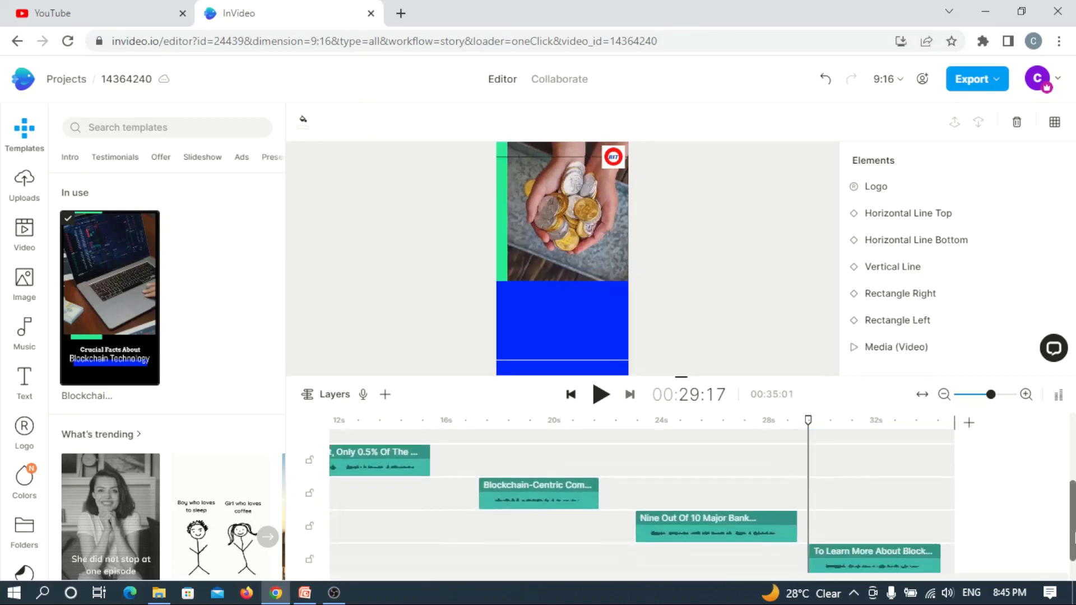
pyautogui.scroll(5, 1063, 497)
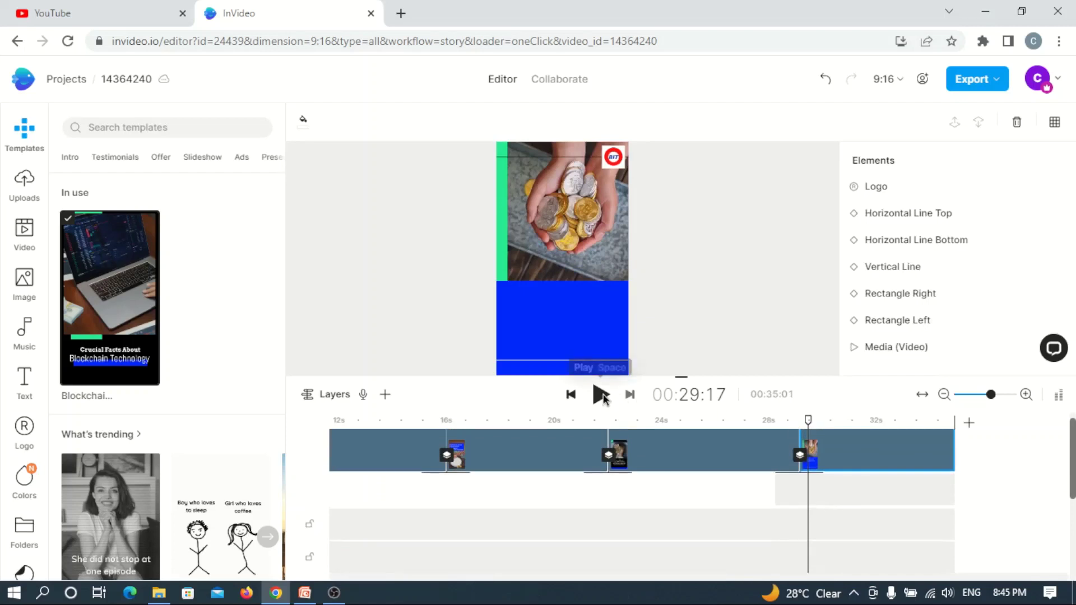
# - Play scene #6 with its voiceover to the end, and play the video once more
pyautogui.click(600, 395)
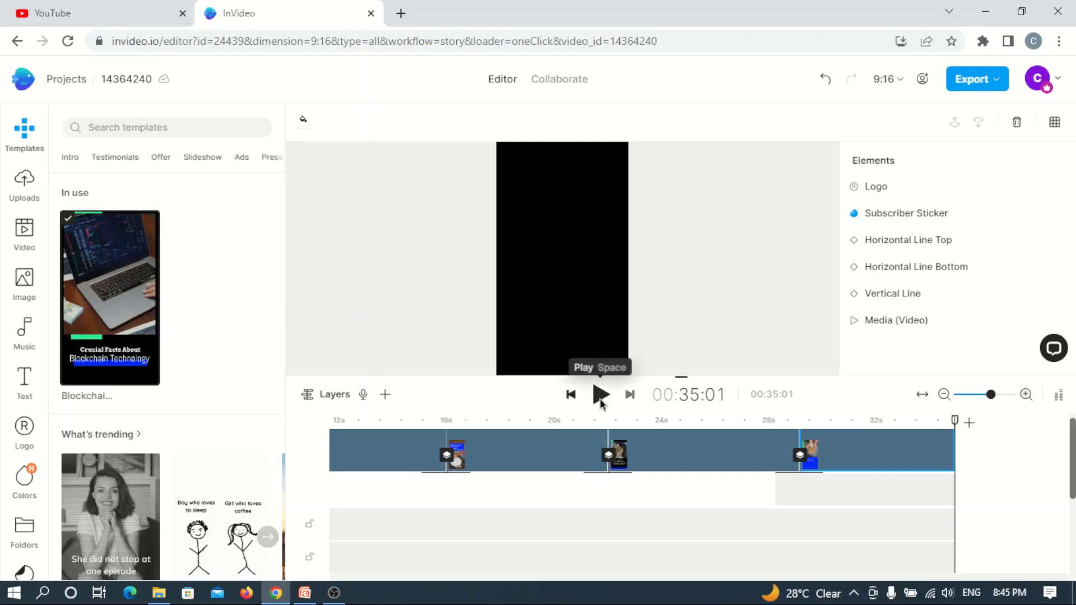
pyautogui.click(601, 397)
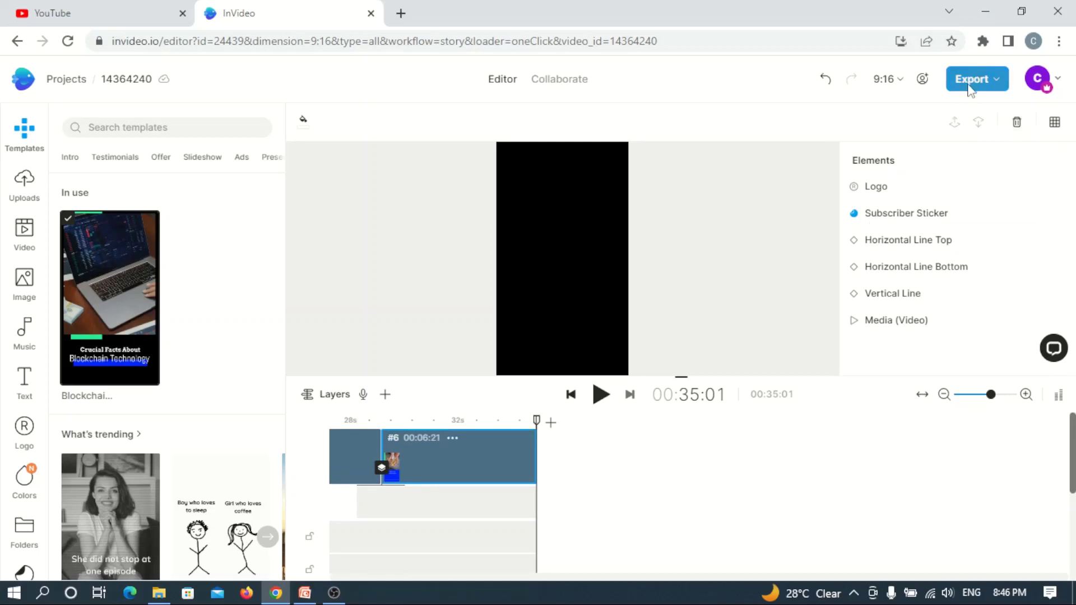
# - Export the finished video at the default 1080p resolution
pyautogui.click(971, 83)
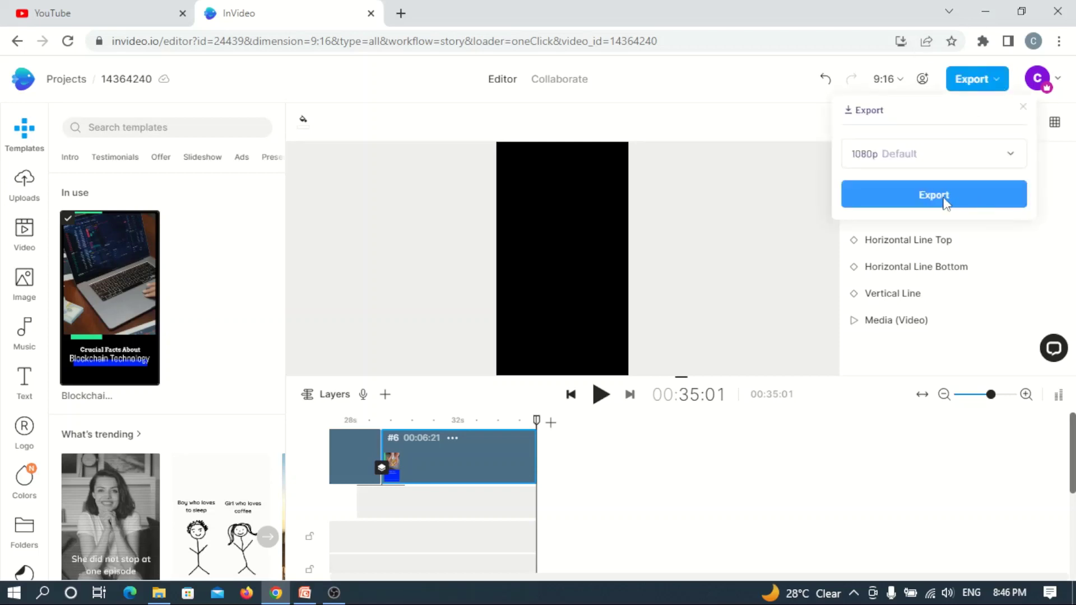
pyautogui.click(945, 200)
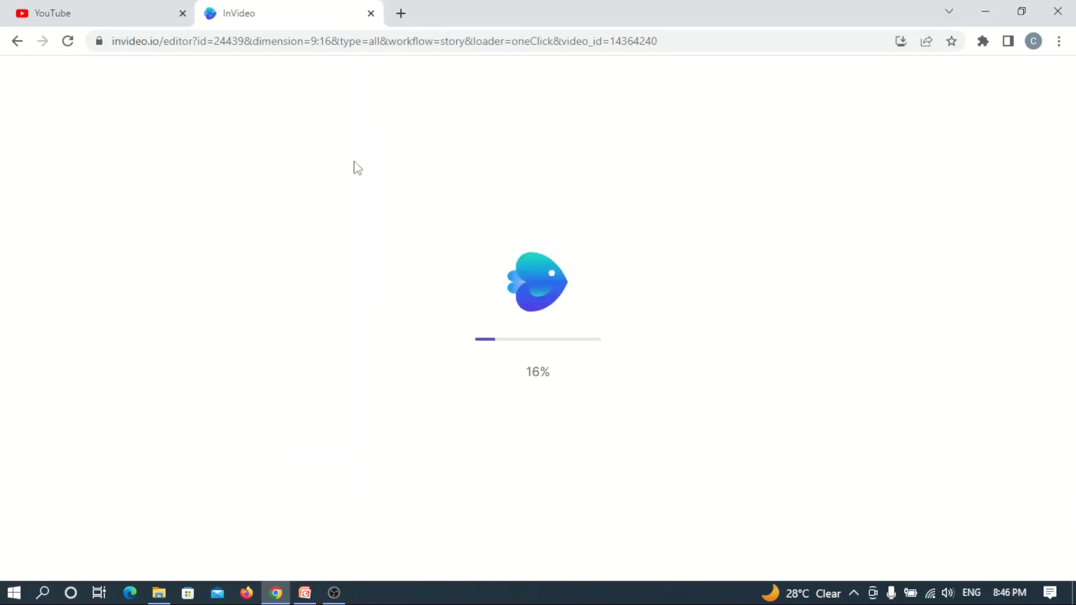
# - Switch to the PowerPoint title slide and highlight the words "Amazing Videos" and "in Minutes"
pyautogui.click(127, 16)
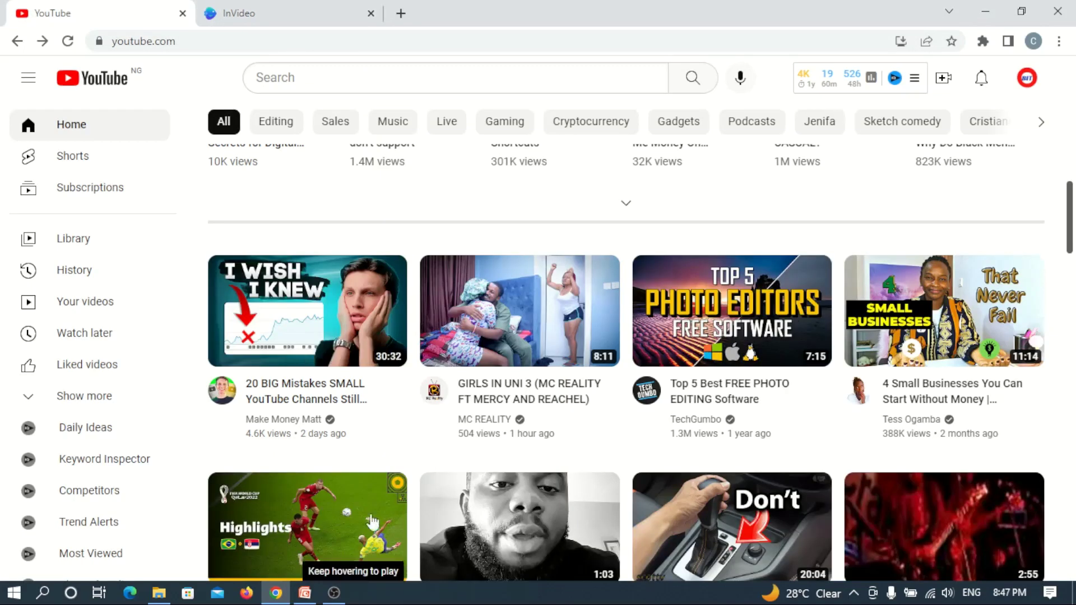
pyautogui.click(305, 592)
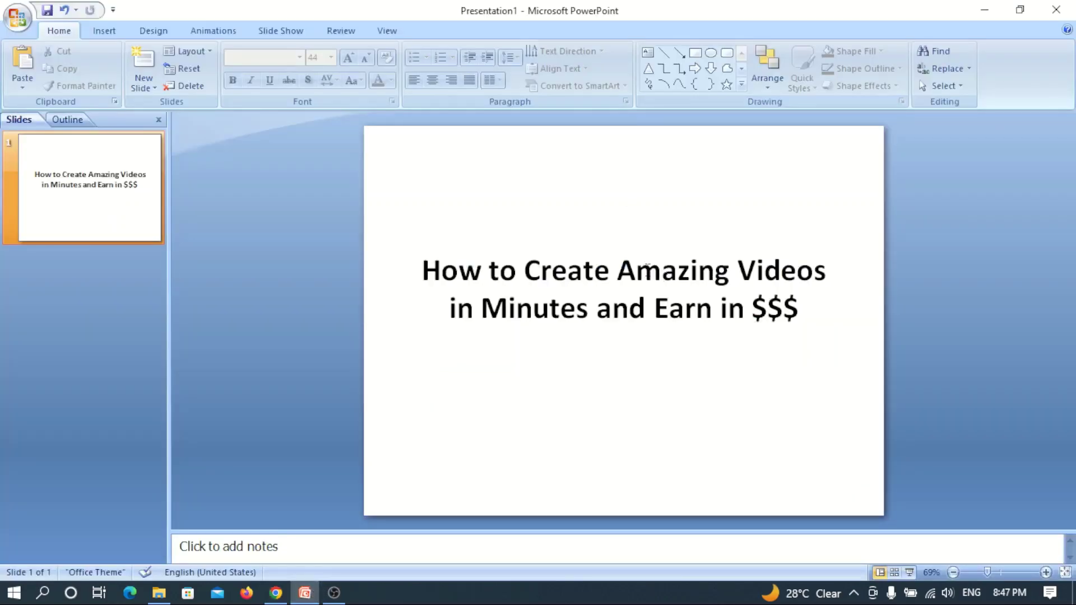
pyautogui.moveTo(619, 274); pyautogui.dragTo(803, 268)
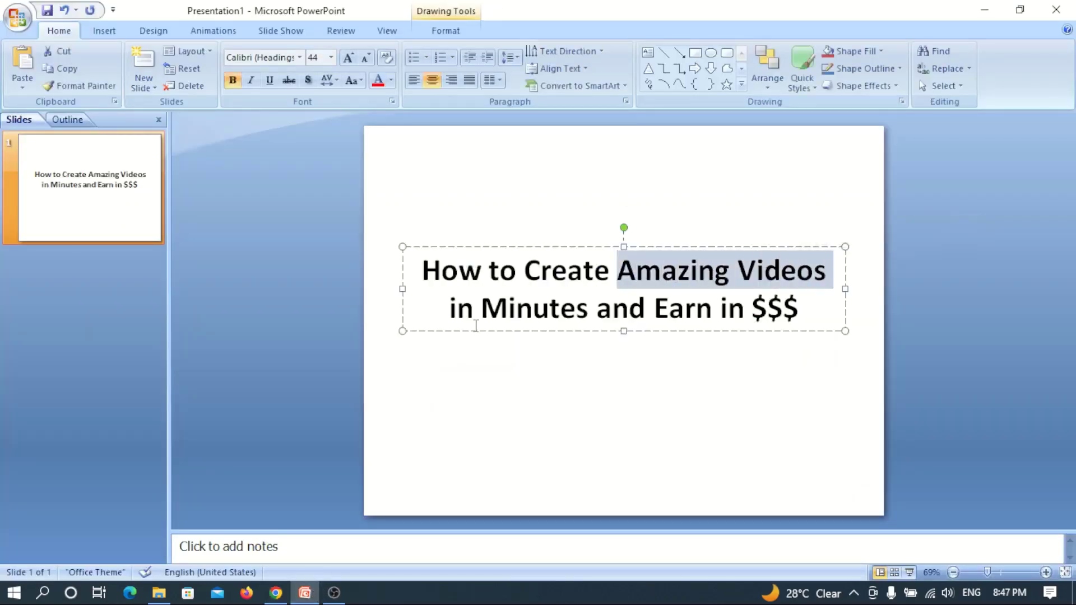
pyautogui.moveTo(442, 305); pyautogui.dragTo(588, 309)
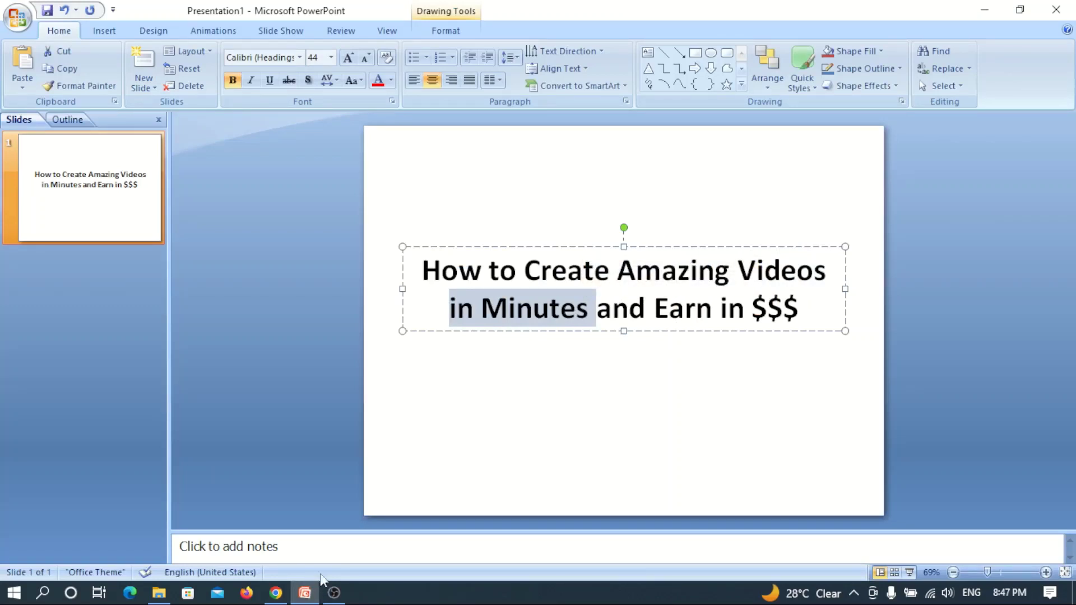
# - Switch back to InVideo in the browser and check the rendering progress of the exported video
pyautogui.click(276, 593)
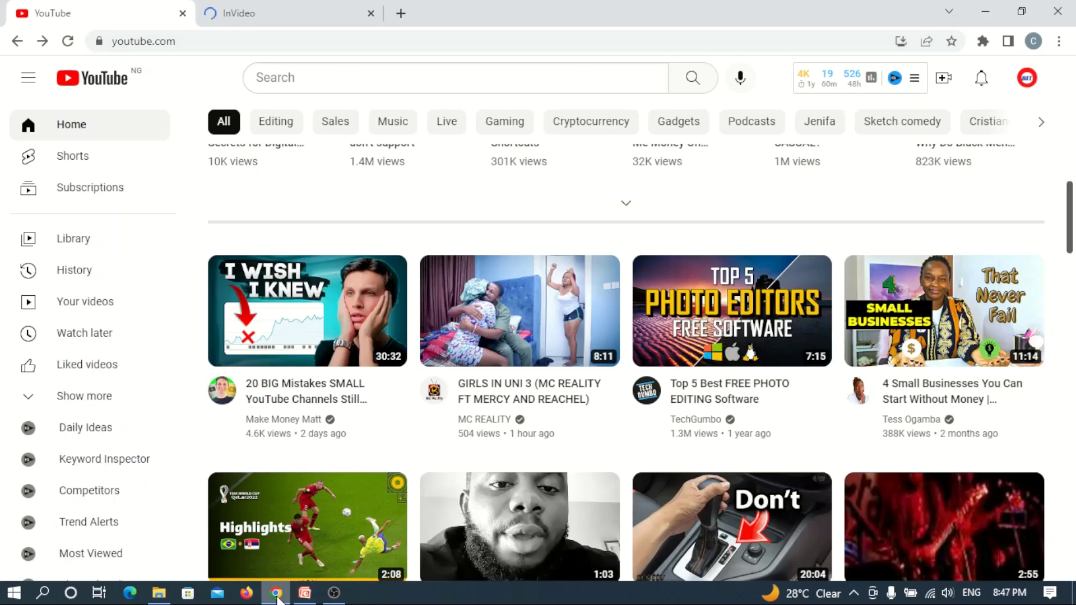
pyautogui.click(246, 8)
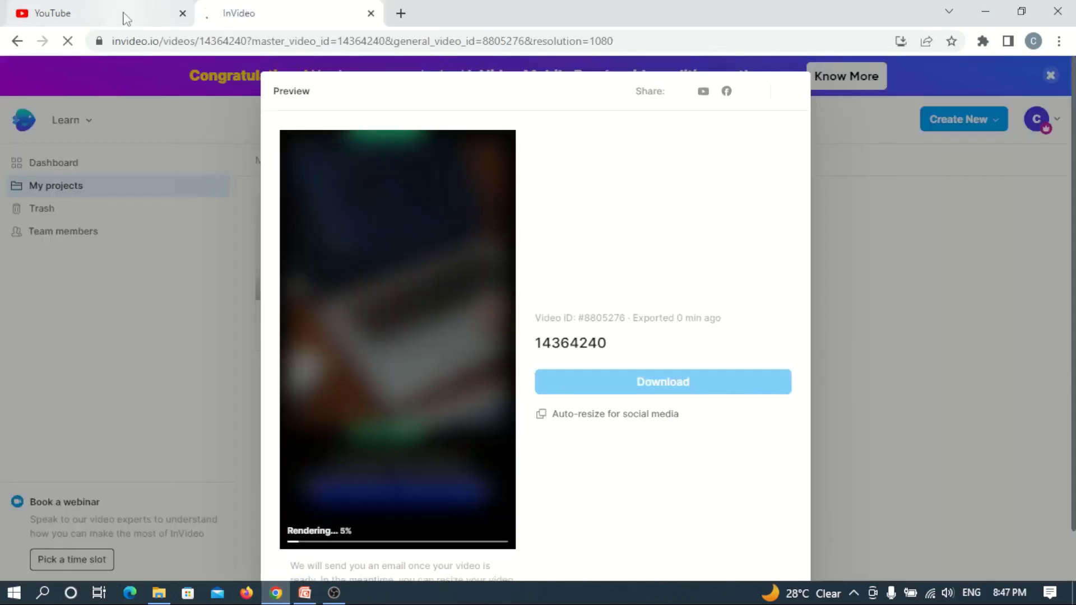
pyautogui.click(125, 16)
pyautogui.click(273, 23)
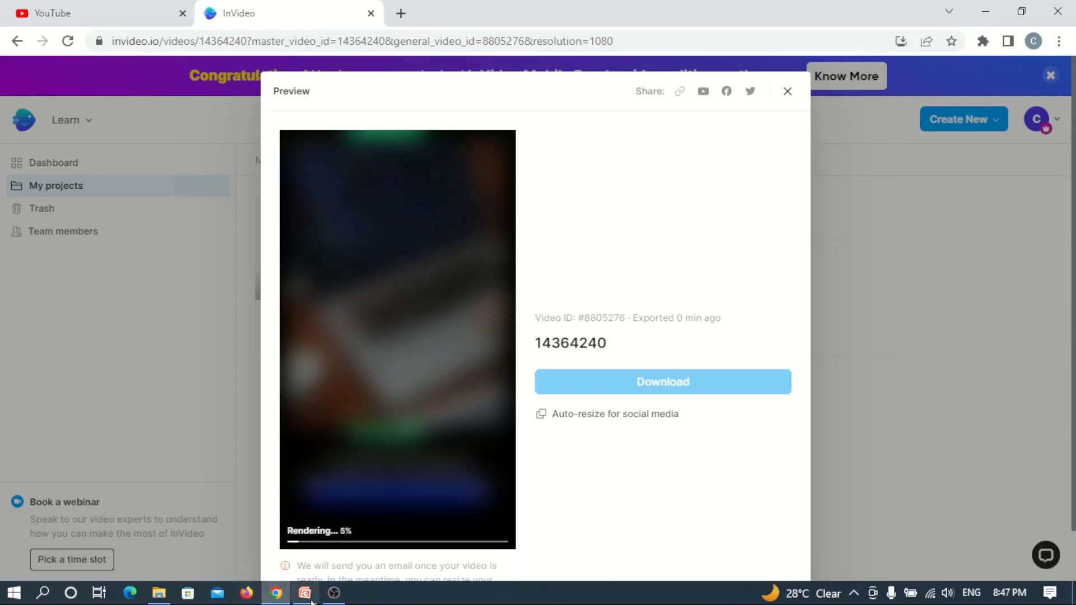
pyautogui.moveTo(306, 595)
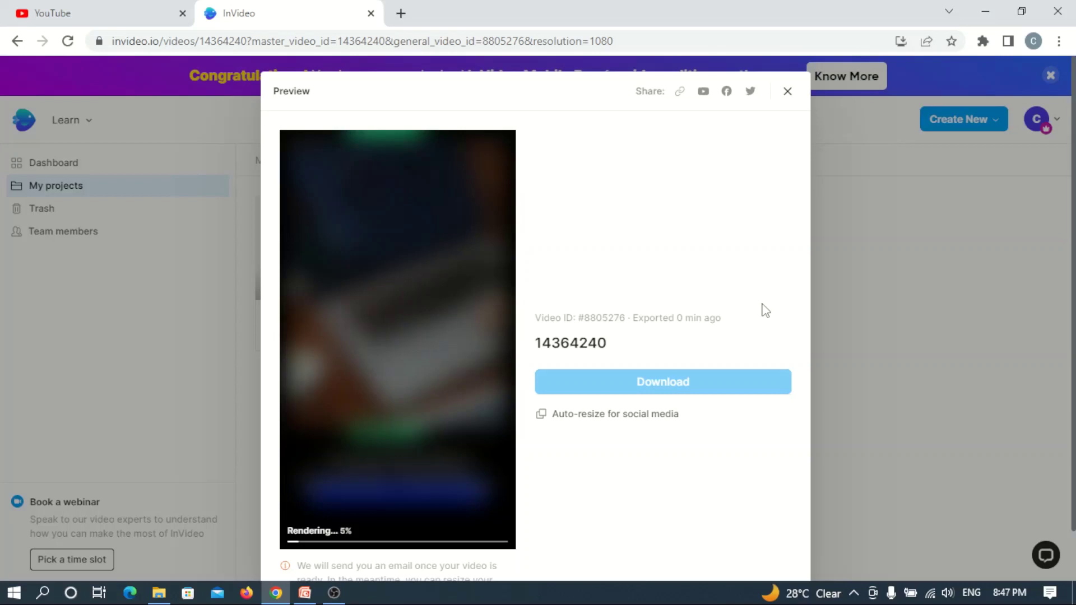
pyautogui.click(304, 592)
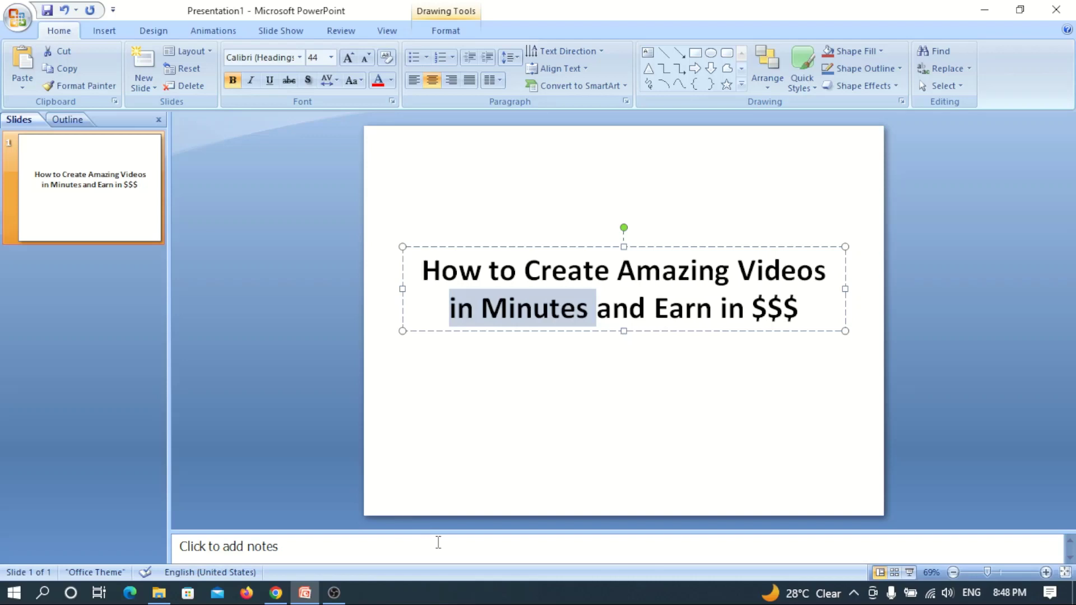
pyautogui.click(275, 592)
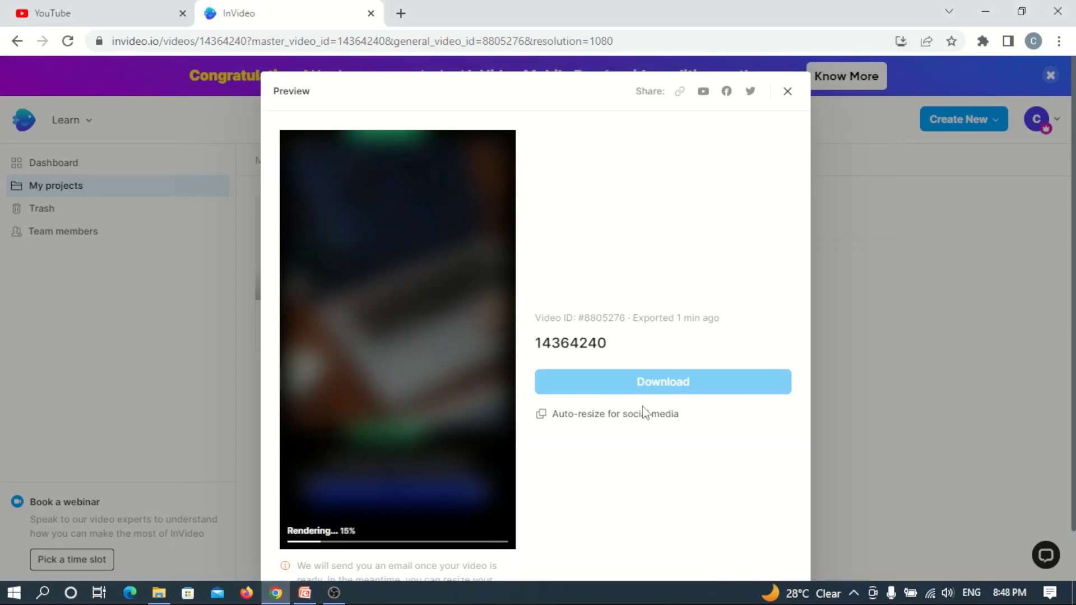